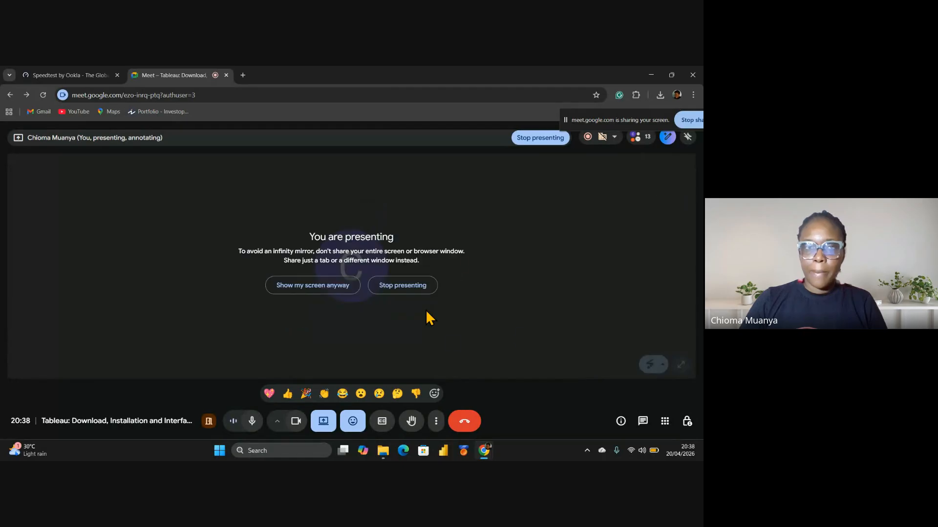
Choose 'Show my screen anyway' so Meet presents the whole screen despite the mirror warning
{"action": "left_click", "coordinate": [181, 293]}
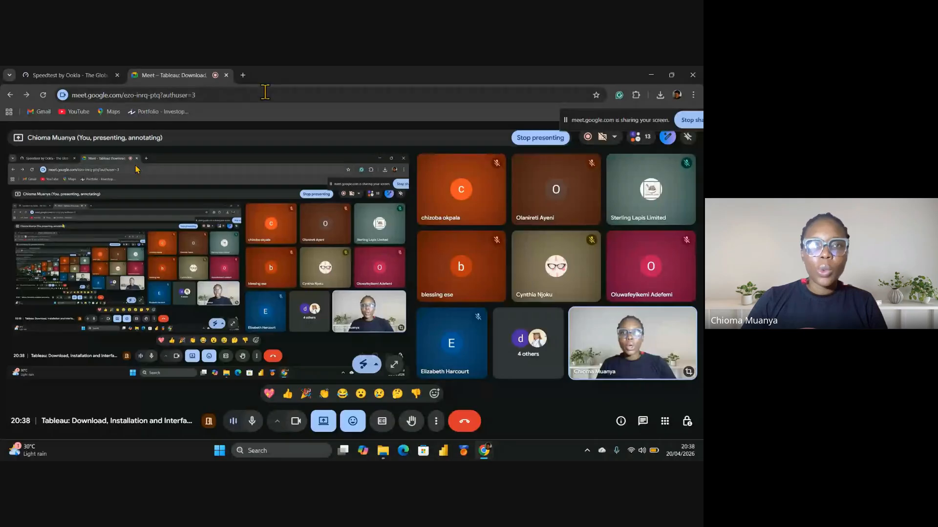
In a new Chrome tab, search Google for 'download tableau desktop'
{"action": "left_click", "coordinate": [243, 75]}
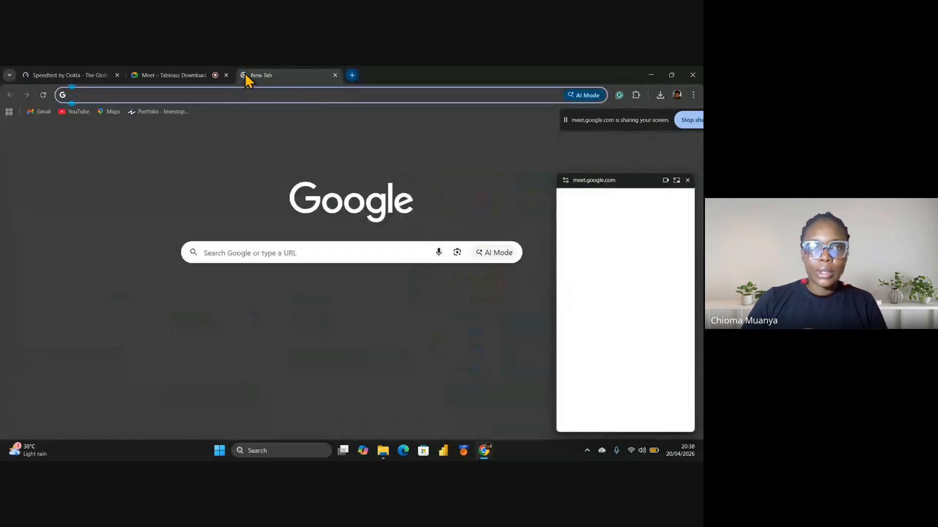
{"action": "left_click", "coordinate": [240, 95]}
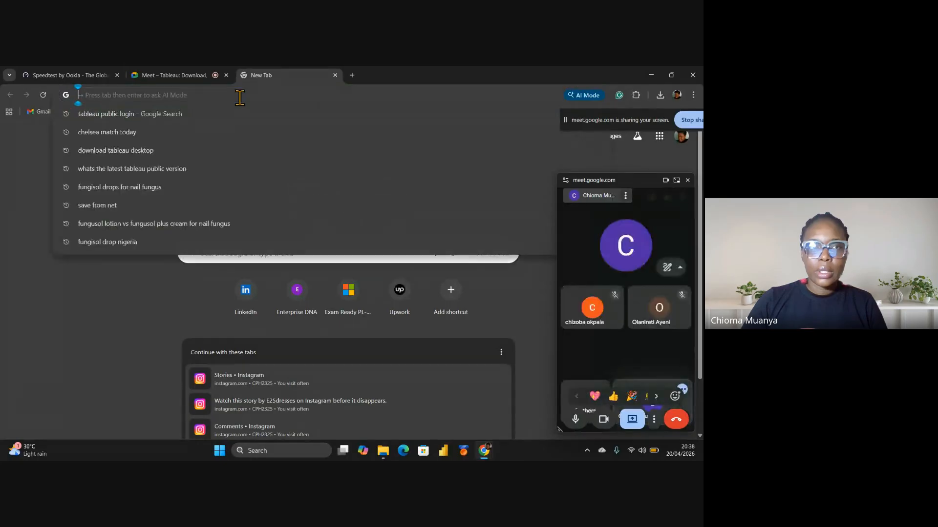
{"action": "type", "text": "downloa"}
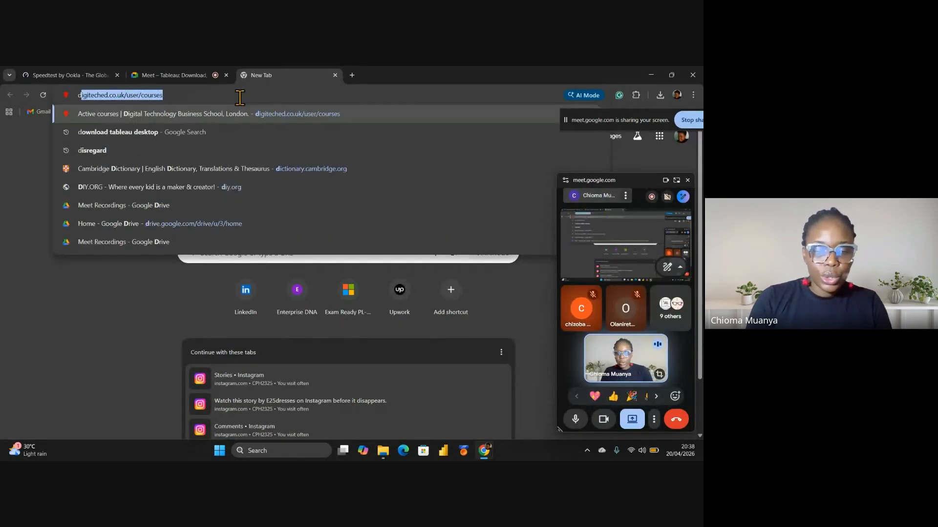
{"action": "type", "text": "d tablea"}
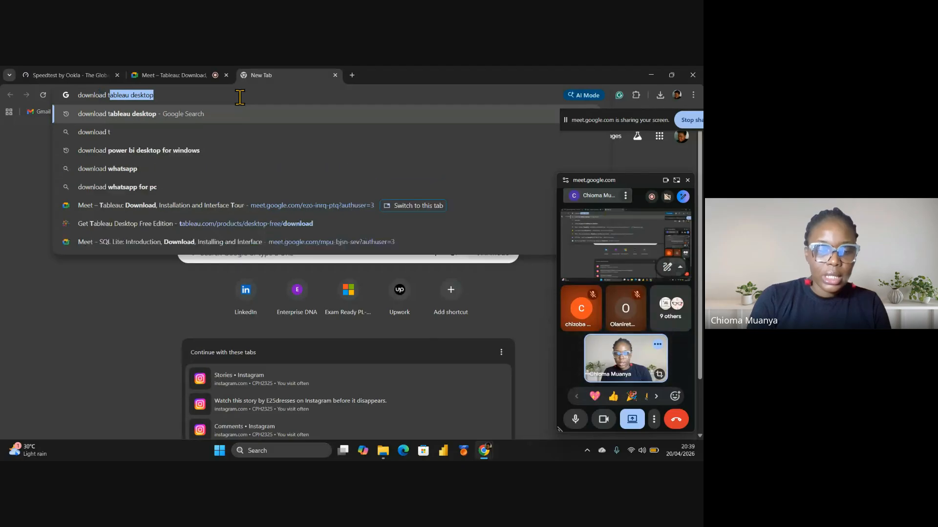
{"action": "type", "text": "u"}
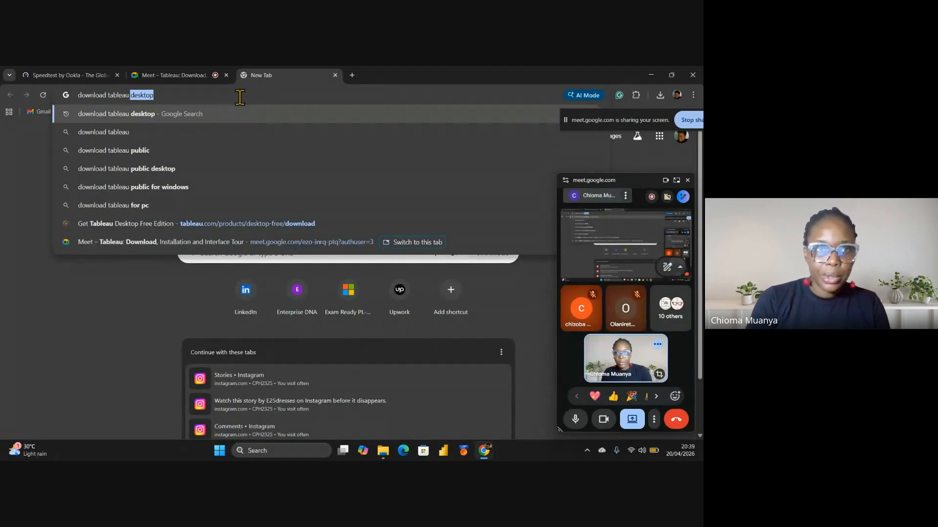
{"action": "left_click", "coordinate": [154, 119]}
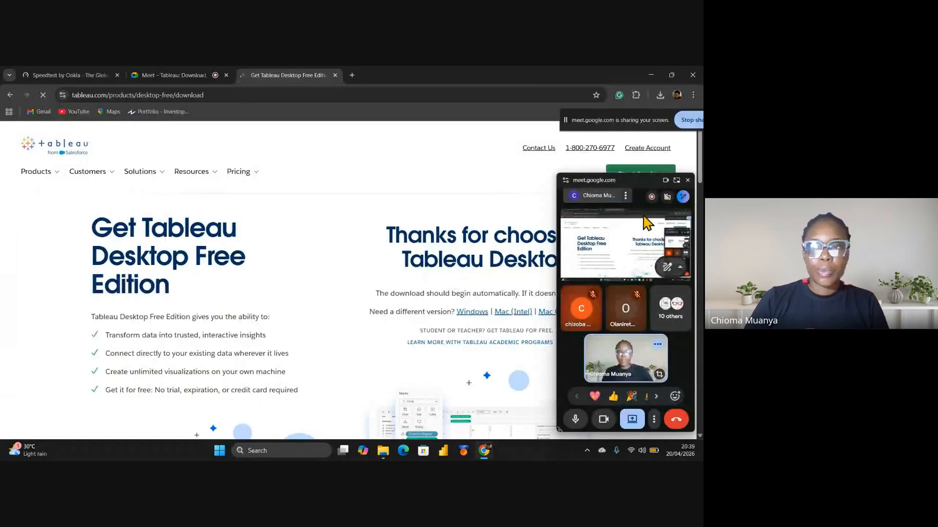
{"action": "left_click", "coordinate": [688, 181]}
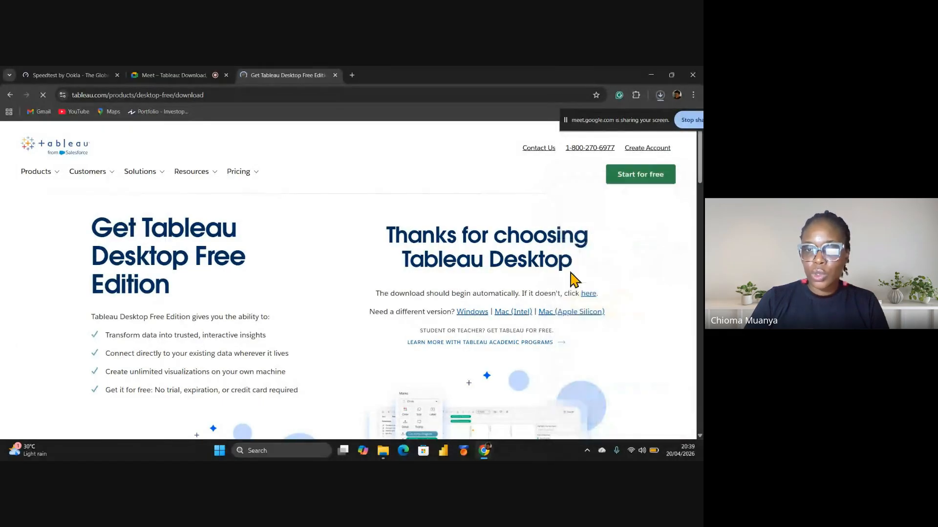
{"action": "scroll", "coordinate": [571, 216], "scroll_direction": "down", "scroll_amount": 1}
{"action": "scroll", "coordinate": [573, 217], "scroll_direction": "up", "scroll_amount": 1}
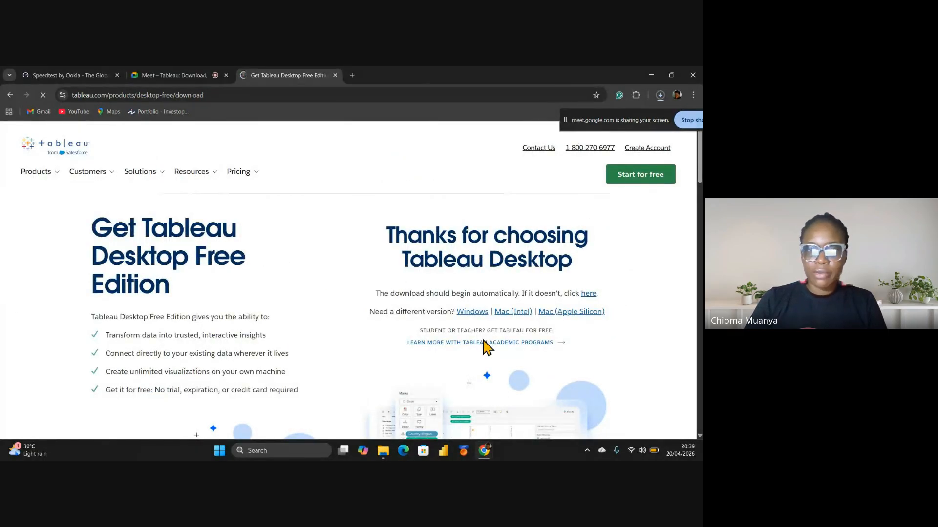
{"action": "scroll", "coordinate": [587, 271], "scroll_direction": "down", "scroll_amount": 2}
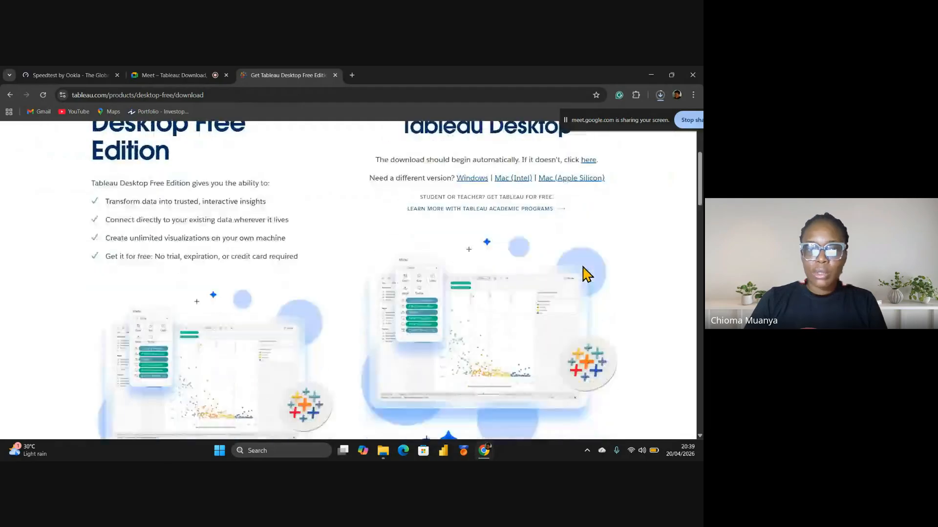
{"action": "scroll", "coordinate": [586, 274], "scroll_direction": "down", "scroll_amount": 6}
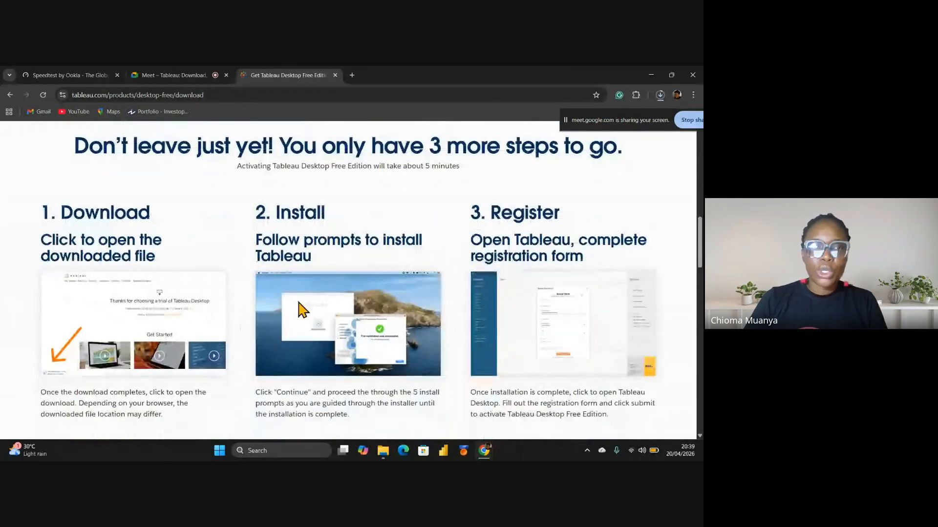
{"action": "scroll", "coordinate": [112, 211], "scroll_direction": "down", "scroll_amount": 3}
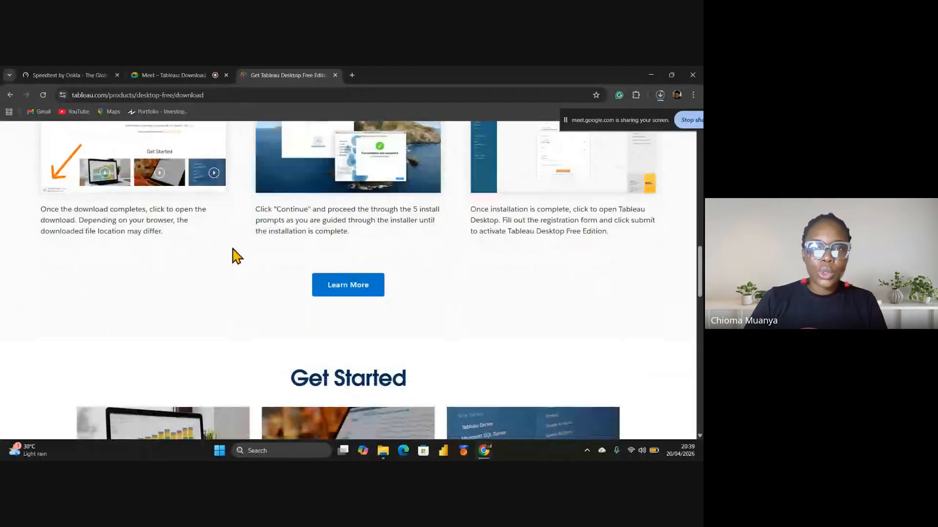
{"action": "scroll", "coordinate": [274, 264], "scroll_direction": "up", "scroll_amount": 4}
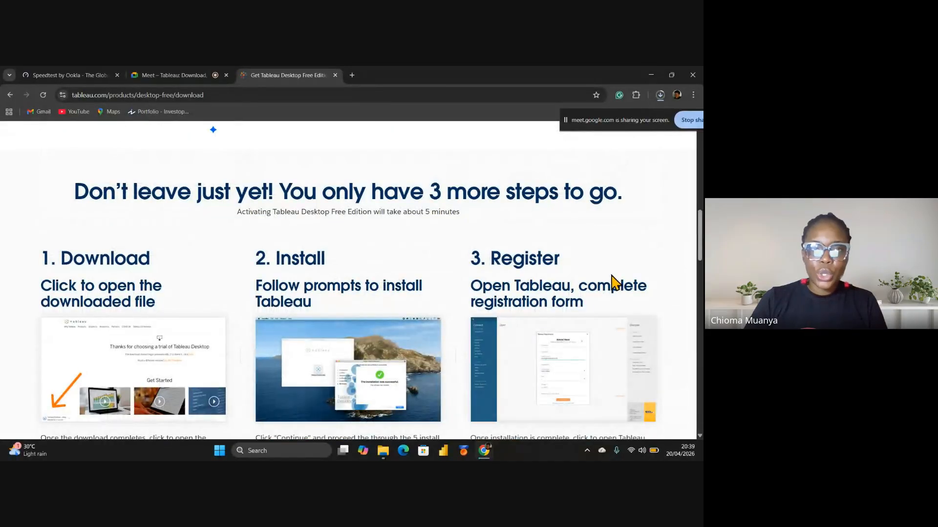
{"action": "scroll", "coordinate": [613, 283], "scroll_direction": "down", "scroll_amount": 10}
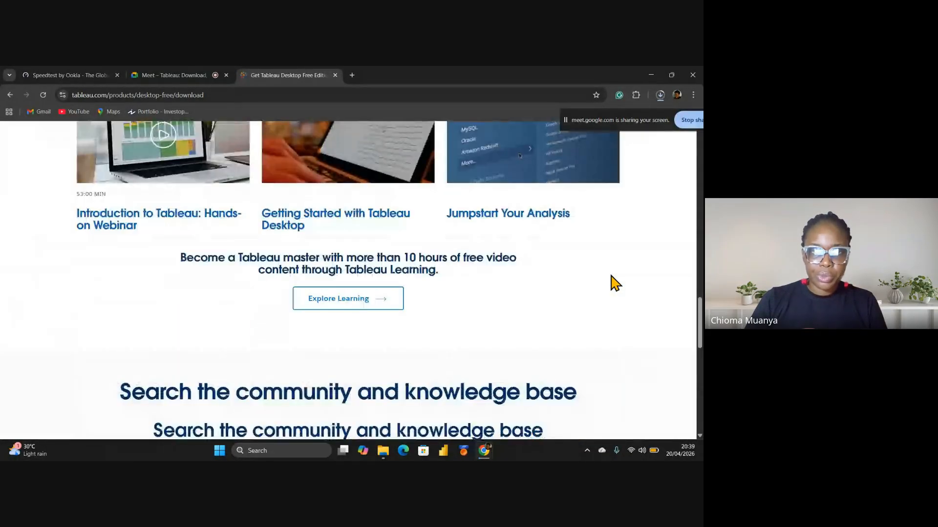
{"action": "scroll", "coordinate": [615, 283], "scroll_direction": "up", "scroll_amount": 15}
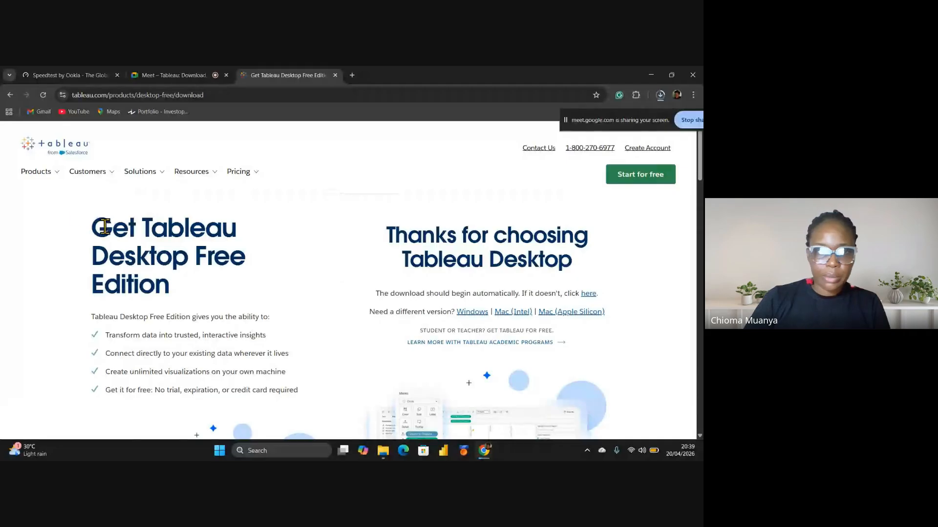
{"action": "scroll", "coordinate": [96, 211], "scroll_direction": "down", "scroll_amount": 10}
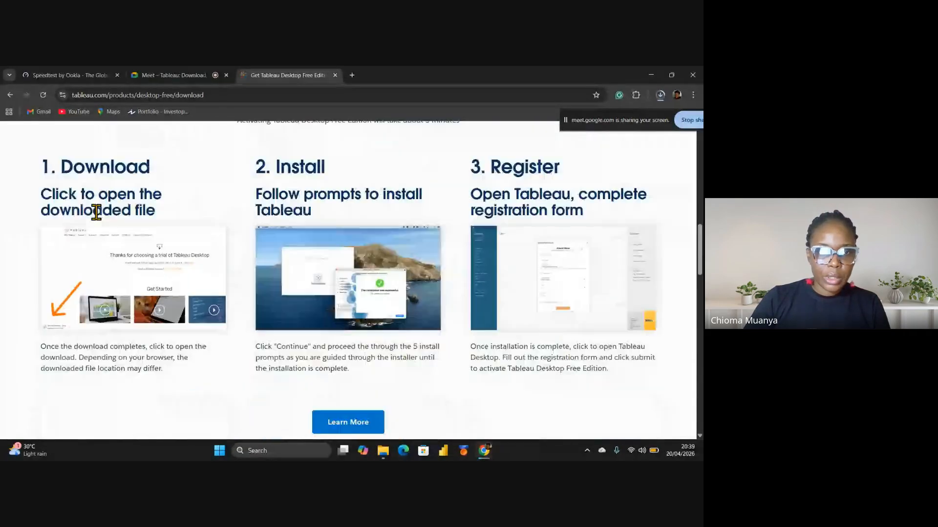
{"action": "scroll", "coordinate": [108, 318], "scroll_direction": "down", "scroll_amount": 10}
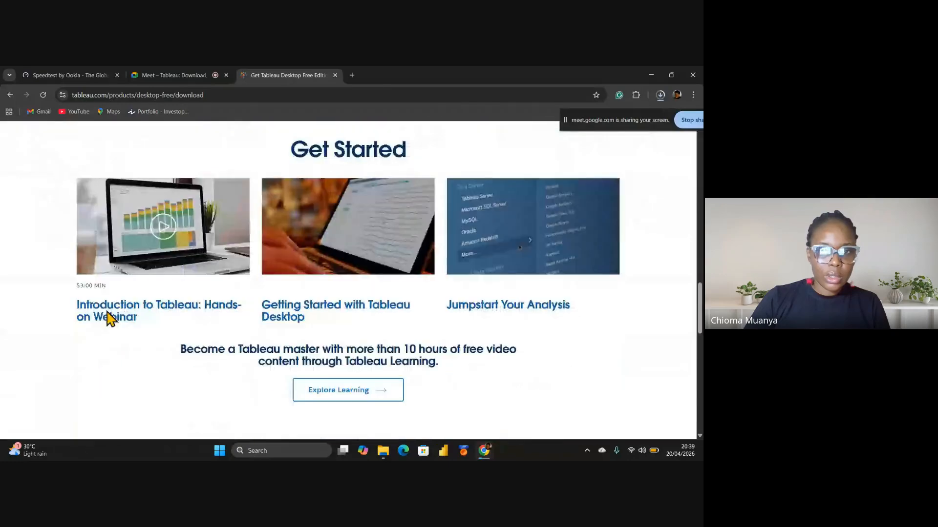
{"action": "scroll", "coordinate": [106, 312], "scroll_direction": "down", "scroll_amount": 5}
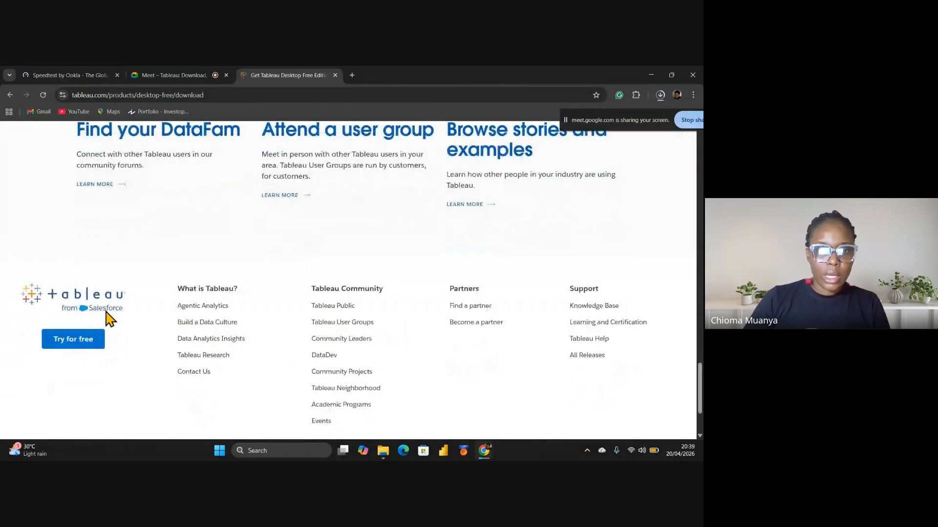
{"action": "scroll", "coordinate": [106, 313], "scroll_direction": "up", "scroll_amount": 10}
{"action": "scroll", "coordinate": [109, 320], "scroll_direction": "up", "scroll_amount": 15}
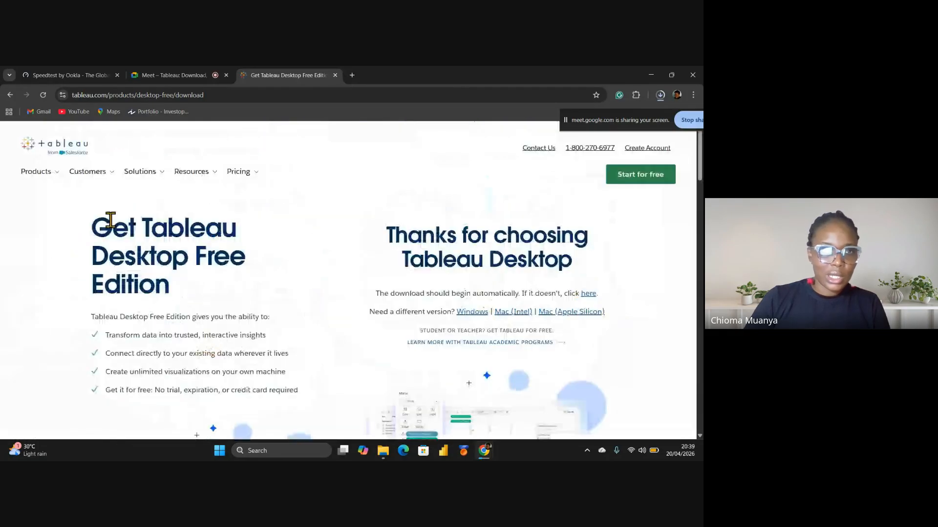
{"action": "mouse_move", "coordinate": [92, 172]}
{"action": "mouse_move", "coordinate": [163, 181]}
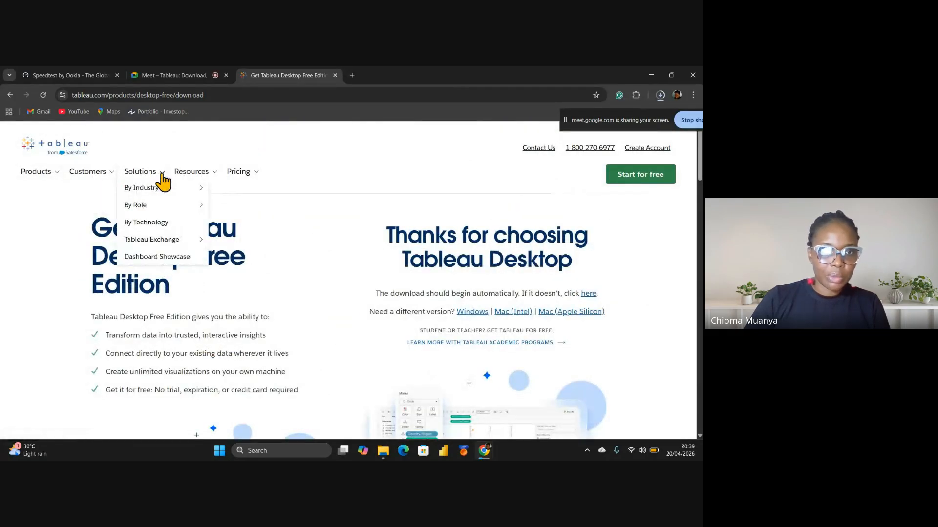
{"action": "mouse_move", "coordinate": [209, 182]}
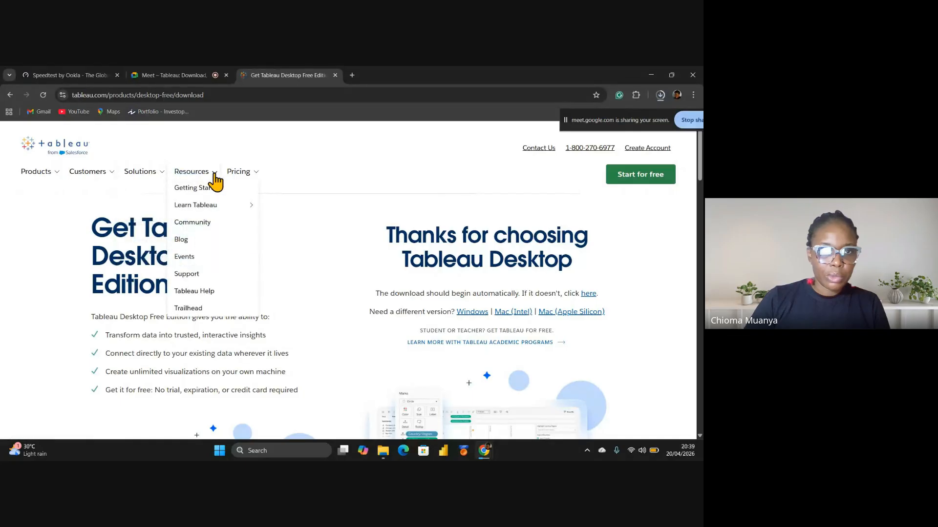
{"action": "mouse_move", "coordinate": [37, 179]}
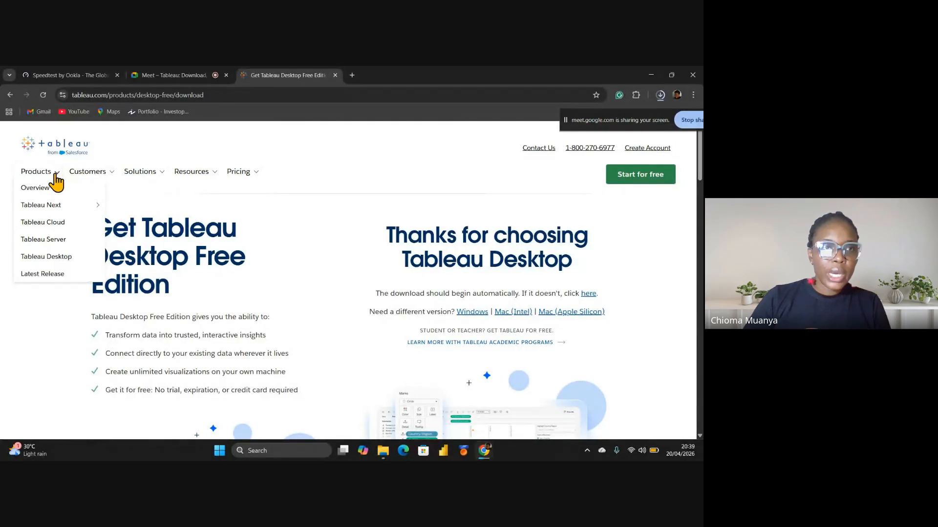
Request the free installer again from the Products > Tableau Desktop page's Download for free button
{"action": "left_click", "coordinate": [51, 257]}
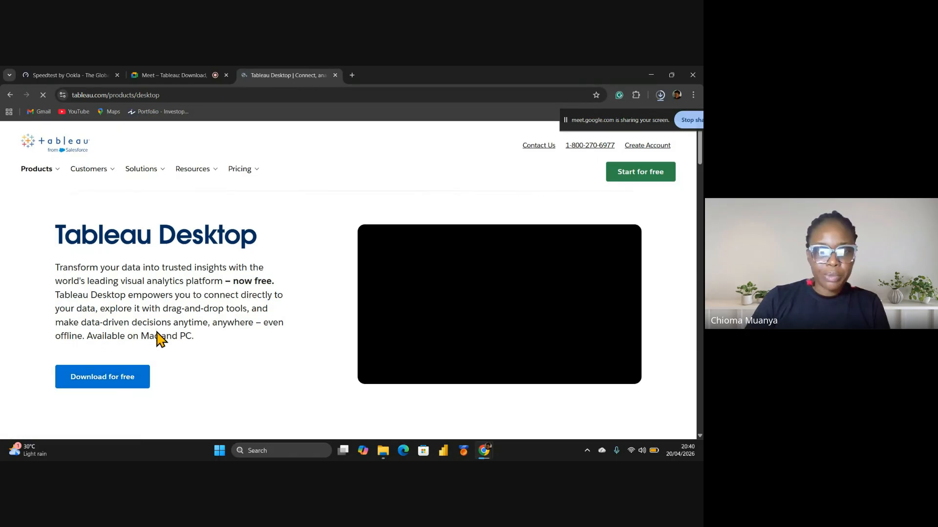
{"action": "scroll", "coordinate": [161, 332], "scroll_direction": "down", "scroll_amount": 1}
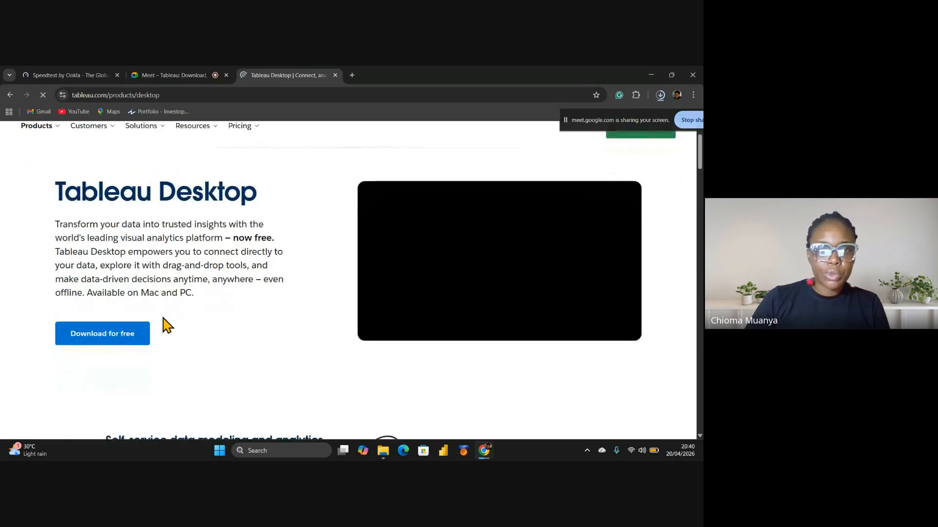
{"action": "left_click", "coordinate": [106, 348]}
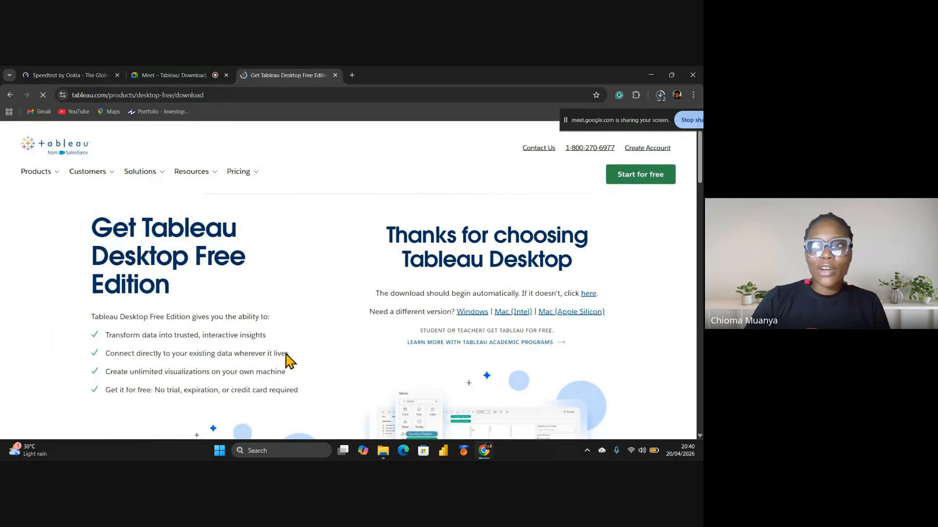
Cancel the duplicate (2).exe download and run the finished TableauDesktop-64bit-2026-1-0 (1).exe installer
{"action": "left_click", "coordinate": [661, 96]}
{"action": "mouse_move", "coordinate": [632, 199]}
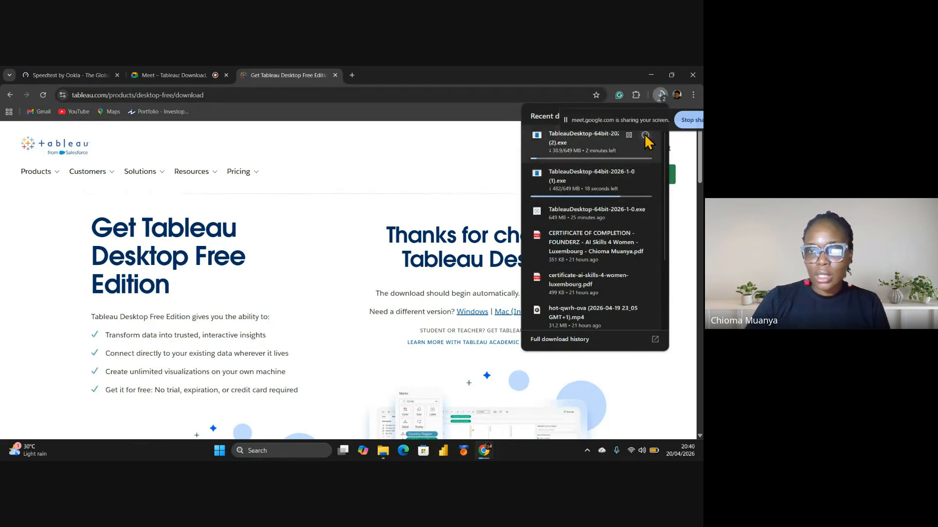
{"action": "left_click", "coordinate": [645, 136]}
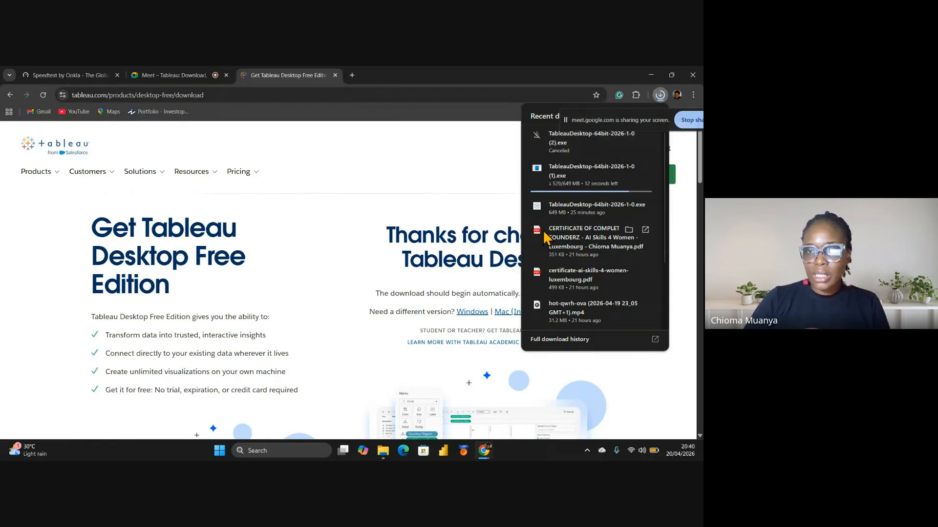
{"action": "mouse_move", "coordinate": [589, 178]}
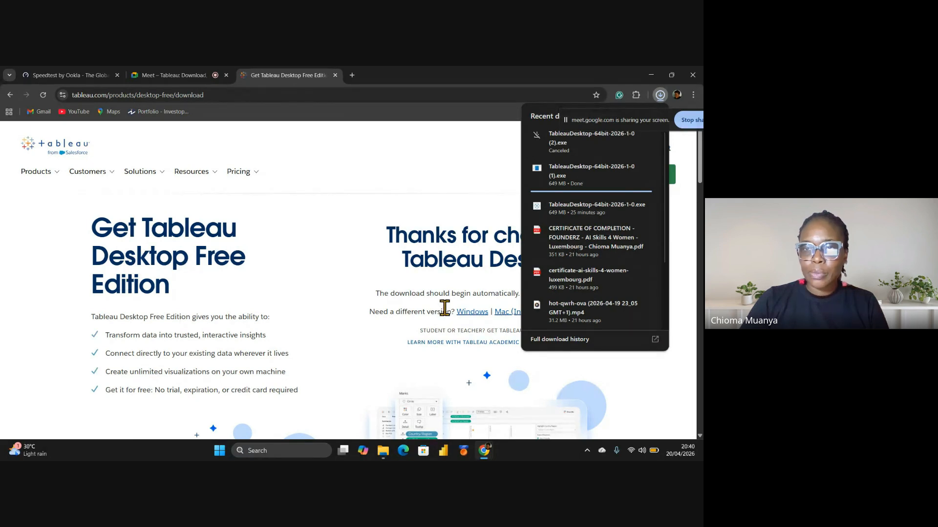
{"action": "left_click", "coordinate": [592, 181]}
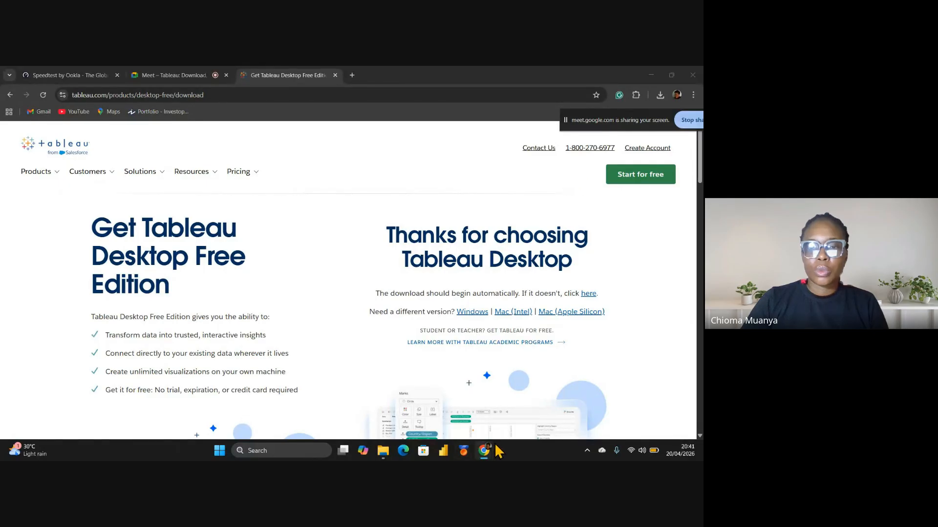
Close the Tableau 2026.1 Setup window and confirm cancelling the setup with Yes
{"action": "mouse_move", "coordinate": [487, 454]}
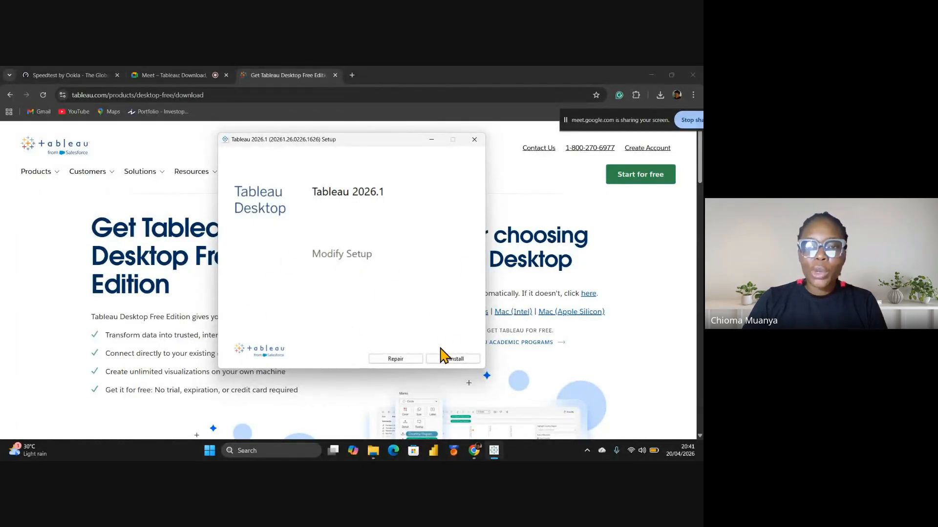
{"action": "left_click", "coordinate": [474, 140]}
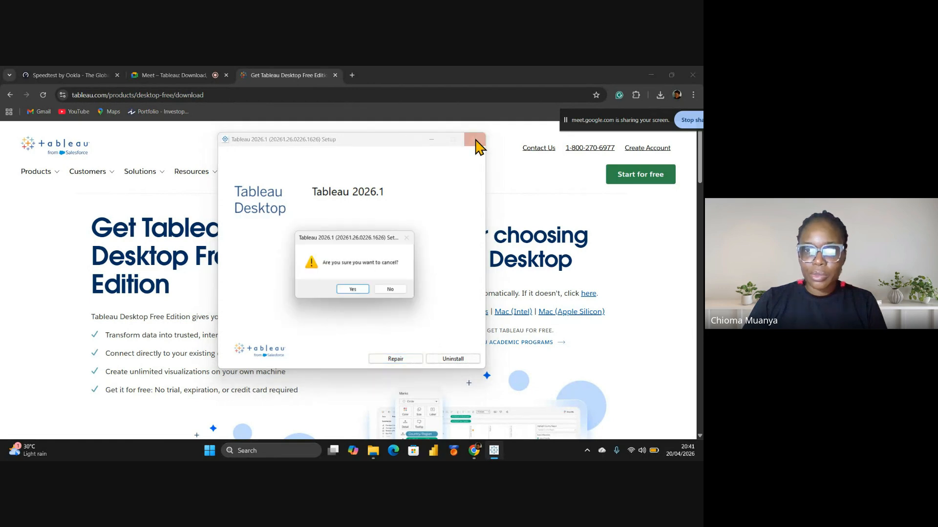
{"action": "left_click", "coordinate": [354, 291]}
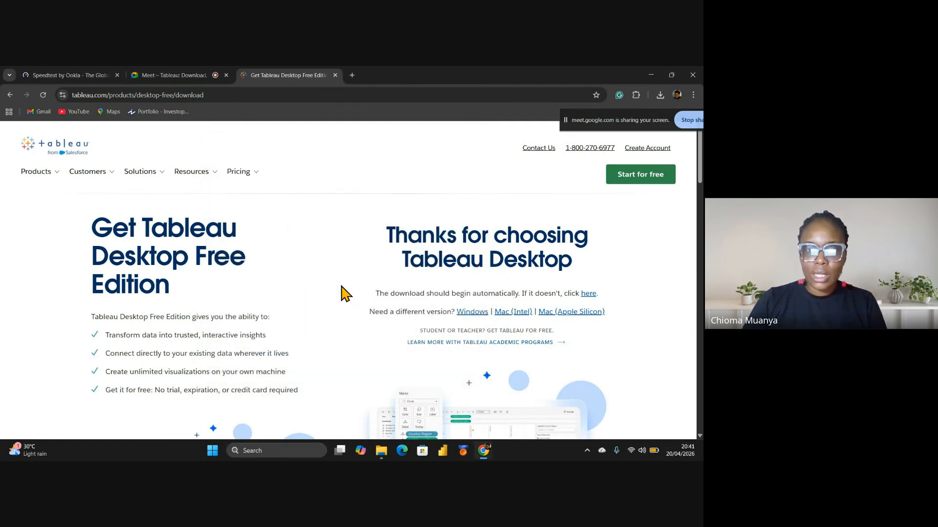
Switch back to the Meet tab to see the participant tiles beside the shared screen
{"action": "left_click", "coordinate": [179, 75]}
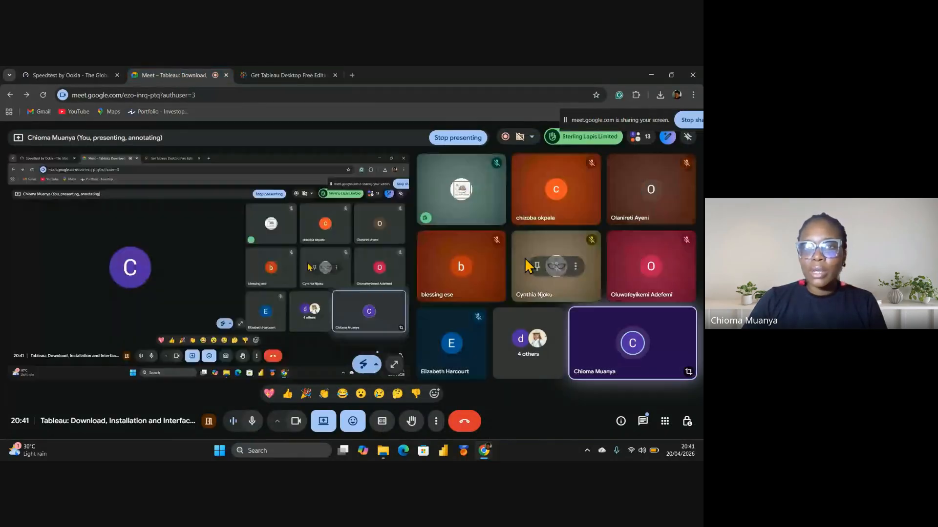
{"action": "mouse_move", "coordinate": [581, 316]}
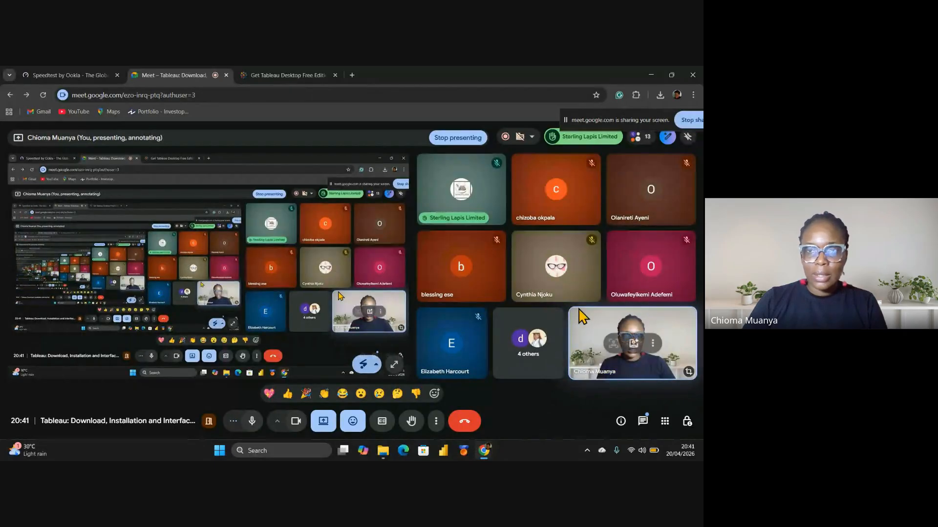
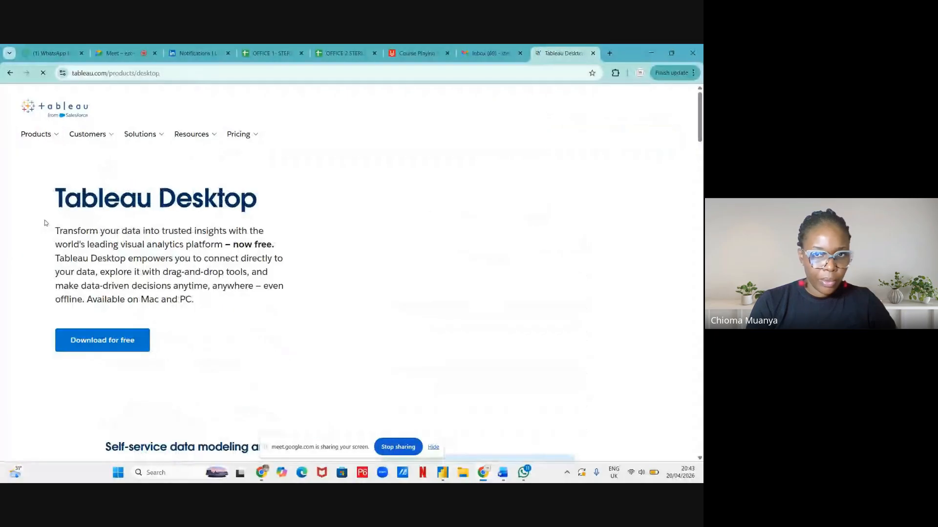
Open the Tableau Desktop free-edition download form, then switch back to the Google Meet call
{"action": "left_click", "coordinate": [87, 344]}
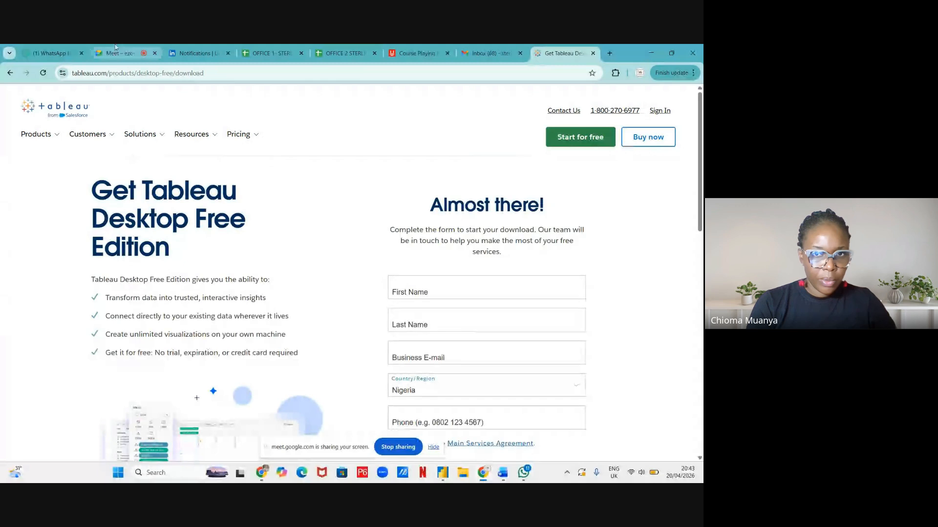
{"action": "mouse_move", "coordinate": [116, 55]}
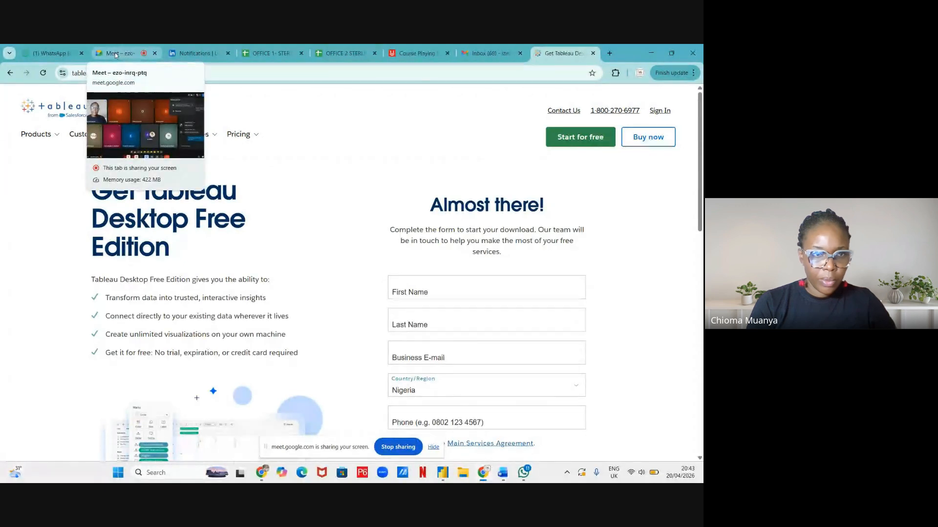
{"action": "left_click", "coordinate": [116, 55]}
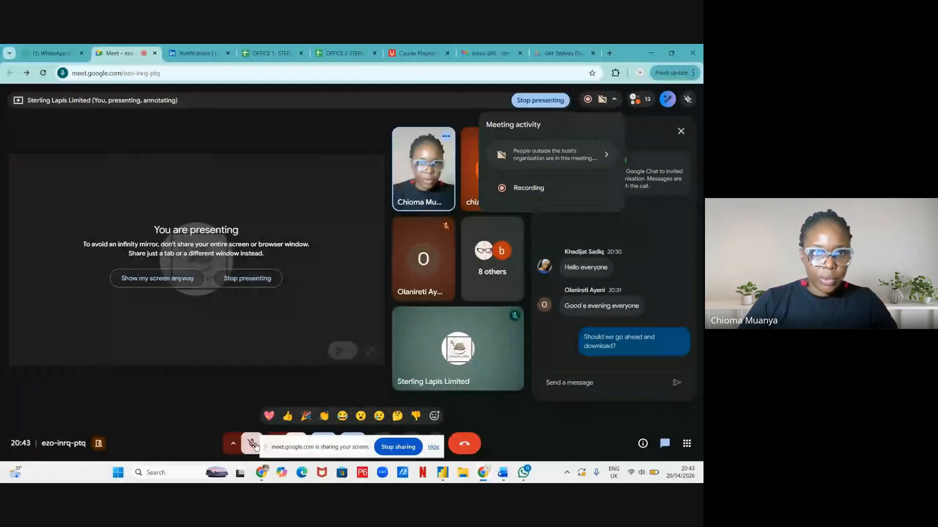
Unmute the Meet microphone and return to the Get Tableau Desktop tab
{"action": "left_click", "coordinate": [252, 445]}
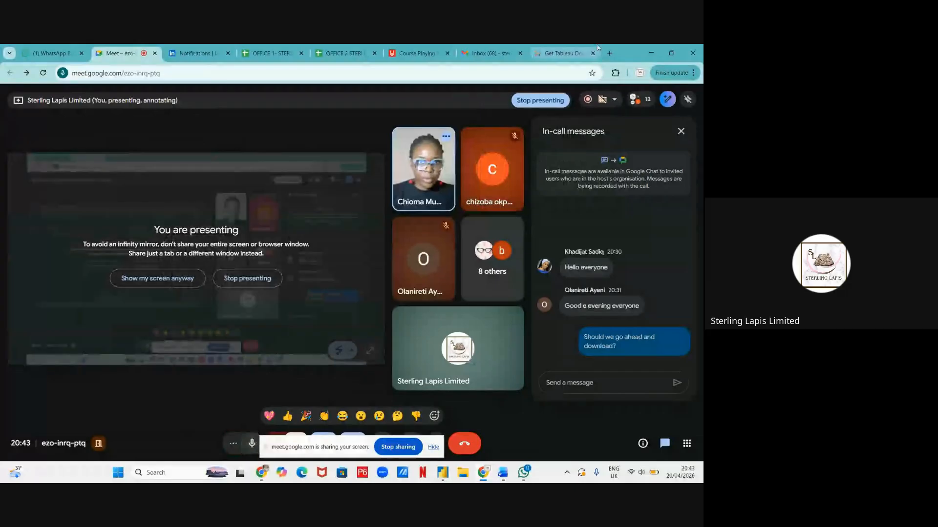
{"action": "left_click", "coordinate": [575, 53]}
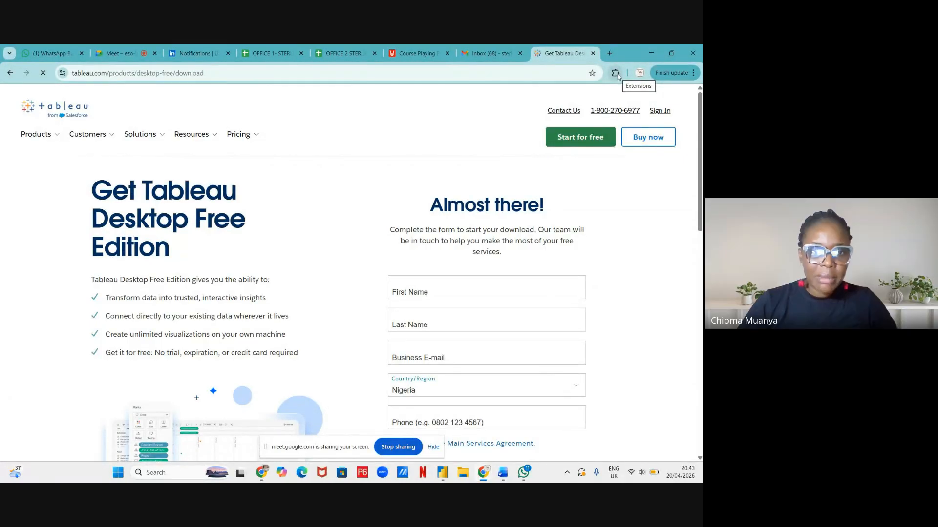
Enter the first and last name, correcting the stray capital in the last name
{"action": "mouse_move", "coordinate": [38, 139]}
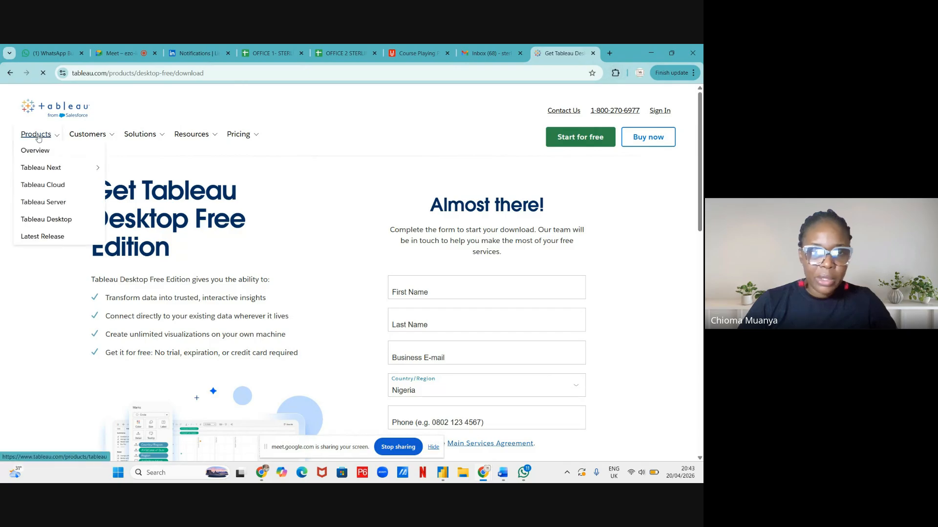
{"action": "left_click", "coordinate": [418, 291]}
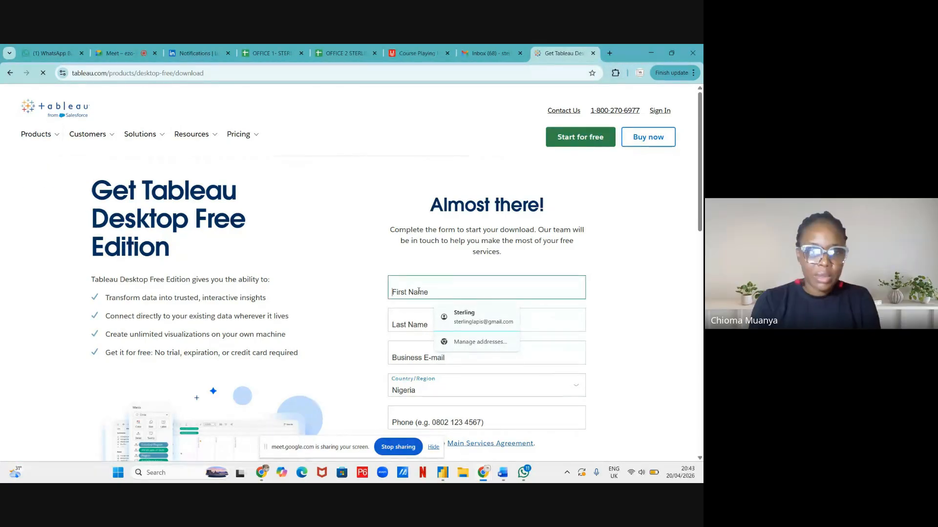
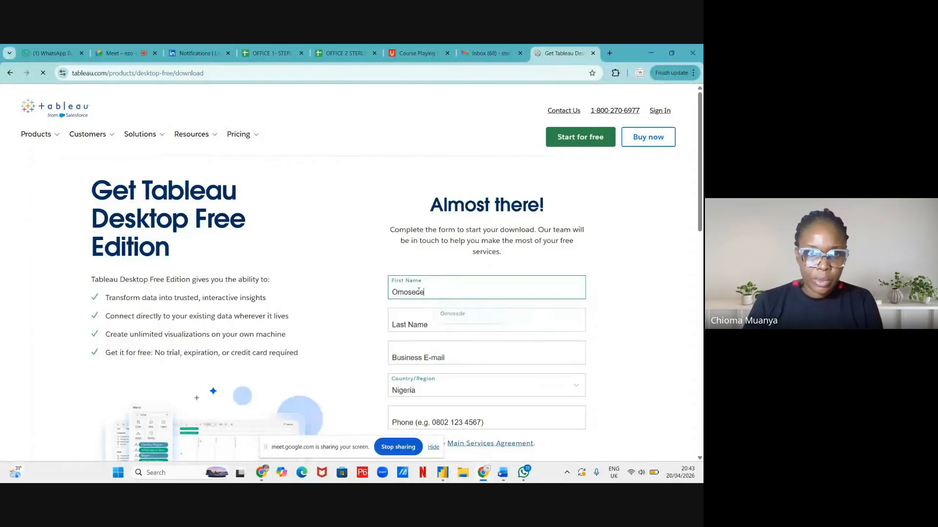
{"action": "key", "text": "Tab"}
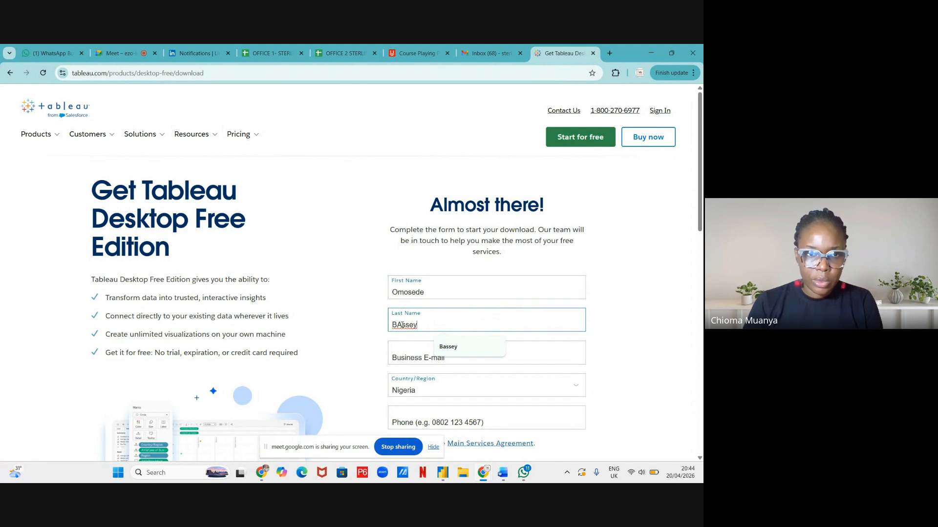
{"action": "left_click", "coordinate": [402, 325]}
{"action": "key", "text": "BackSpace"}
{"action": "type", "text": "a"}
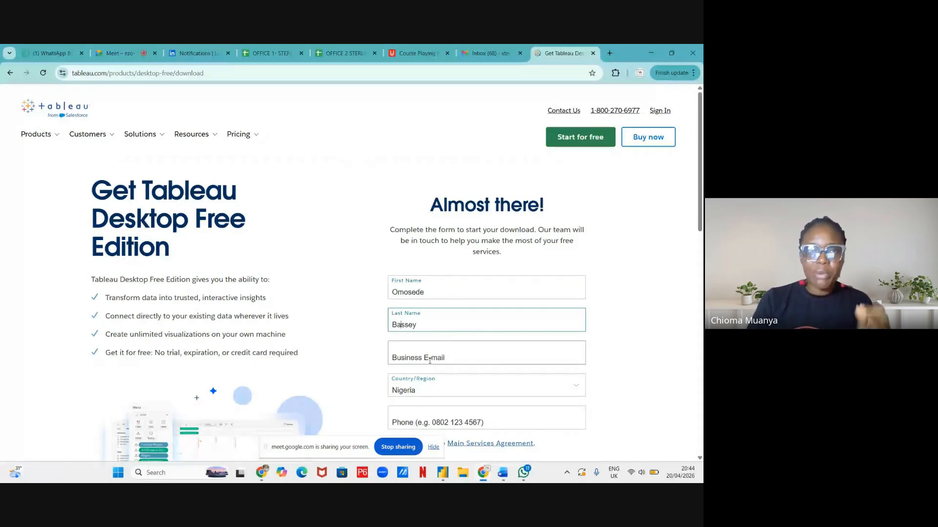
Fill in the business e-mail using the browser's saved address suggestion
{"action": "left_click", "coordinate": [431, 360]}
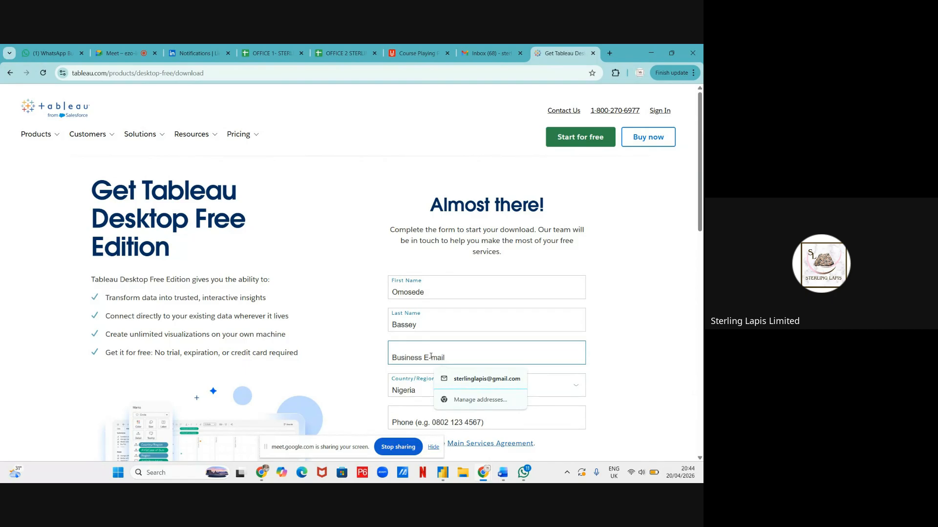
{"action": "type", "text": "omosede"}
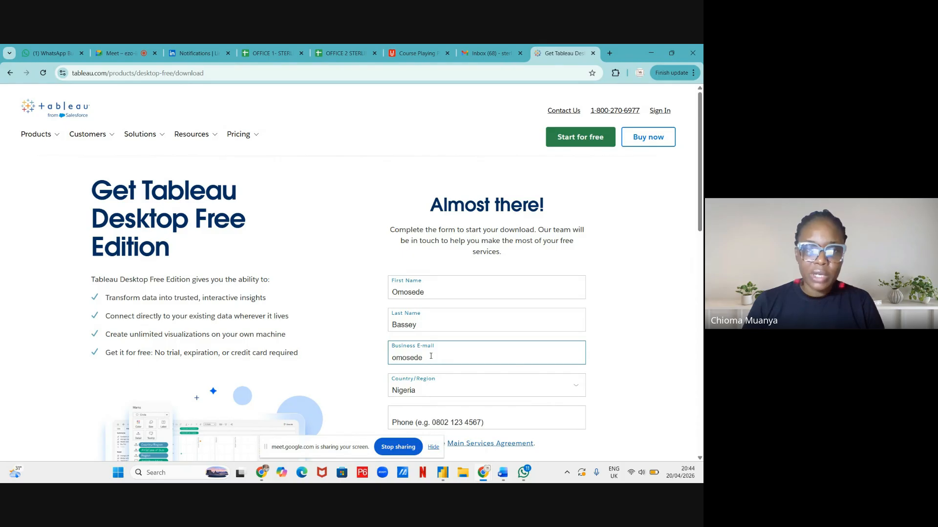
{"action": "key", "text": "ctrl+a"}
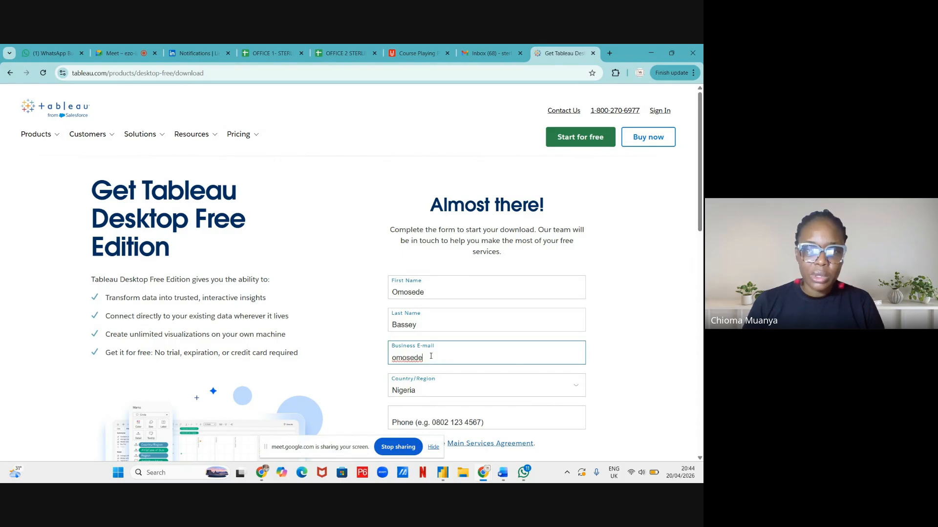
{"action": "key", "text": "BackSpace"}
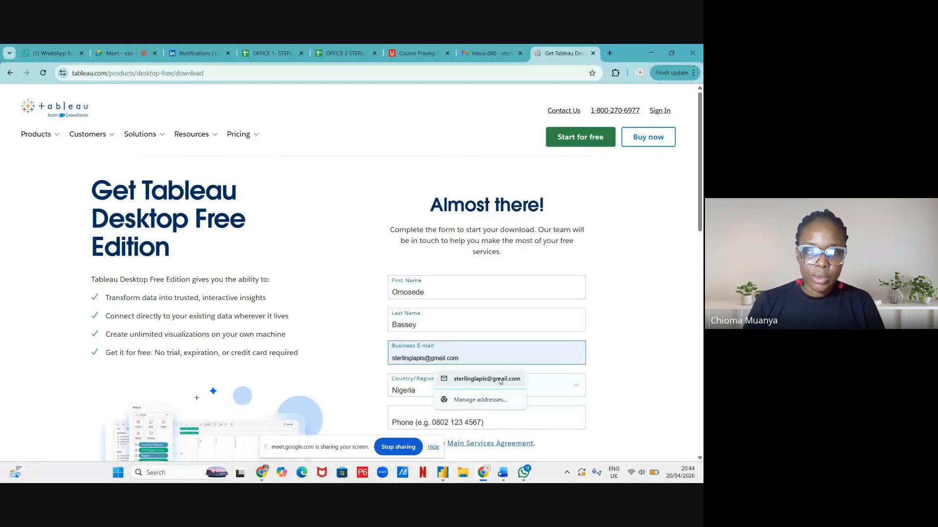
{"action": "left_click", "coordinate": [500, 381]}
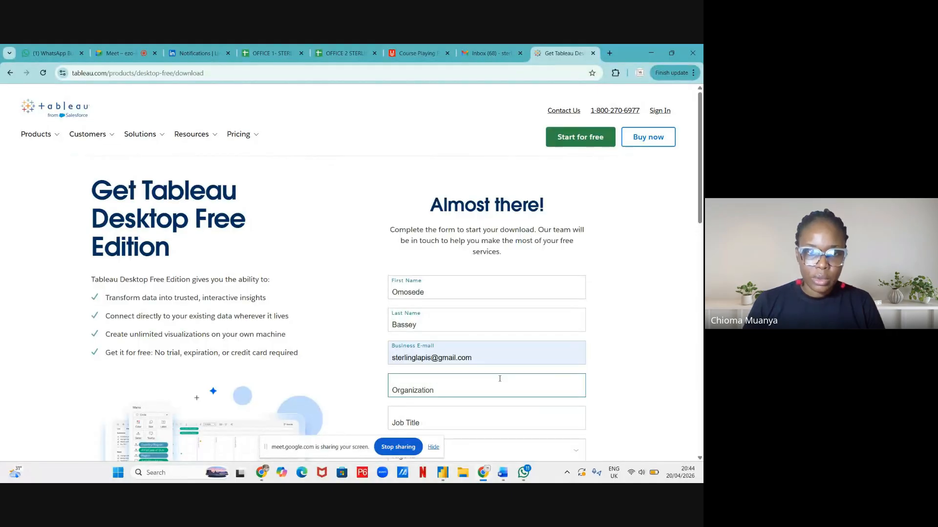
Enter the organization name and the job title 'Data Analyst', then scroll down the form
{"action": "left_click", "coordinate": [441, 390]}
{"action": "type", "text": "S"}
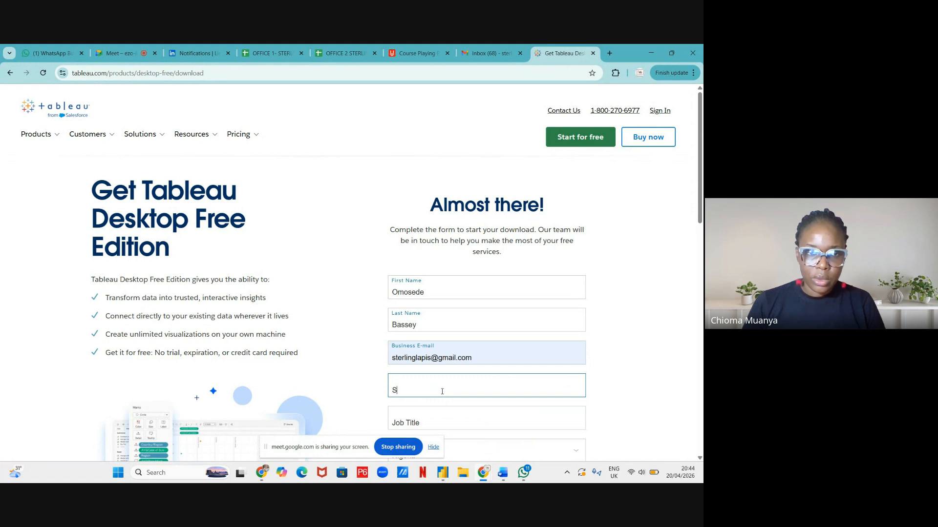
{"action": "type", "text": "terling "}
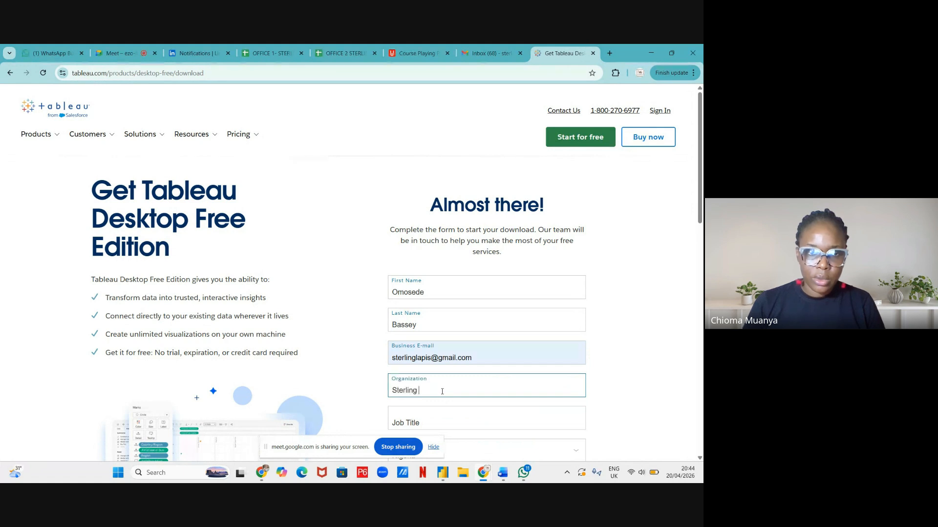
{"action": "type", "text": "Lapis Mar"}
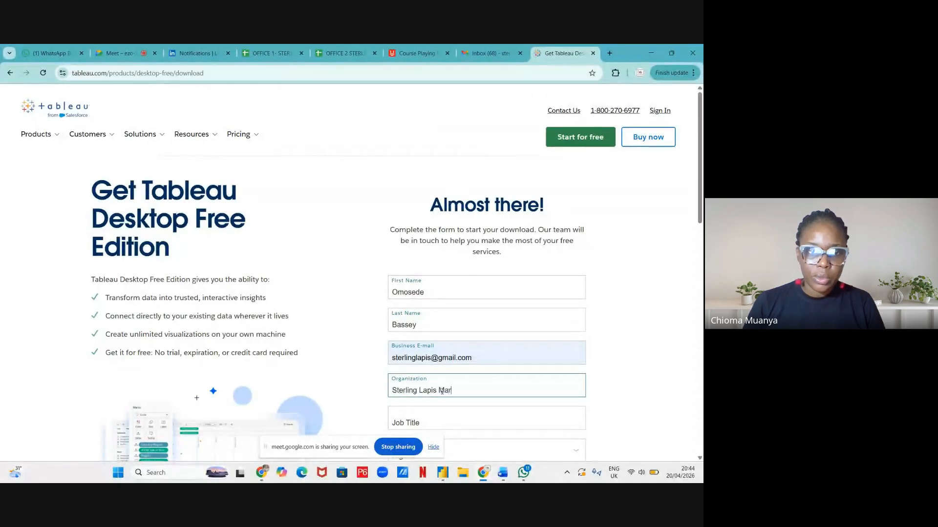
{"action": "type", "text": "ble"}
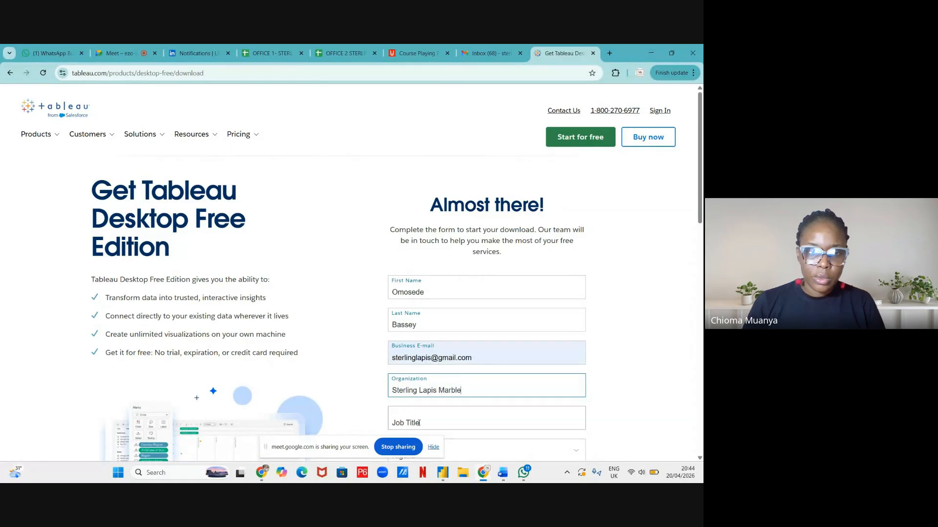
{"action": "type", "text": " Limited"}
{"action": "left_click", "coordinate": [393, 419]}
{"action": "type", "text": "Data"}
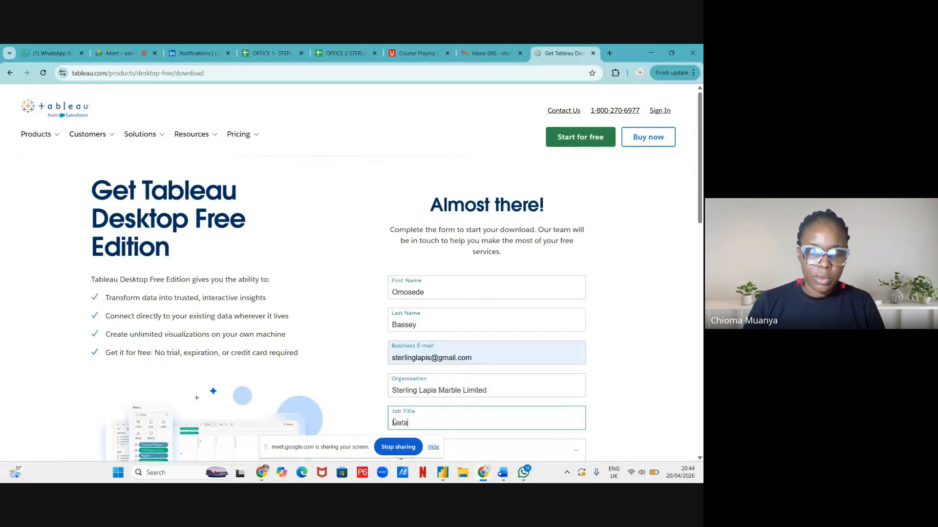
{"action": "type", "text": " Analyst"}
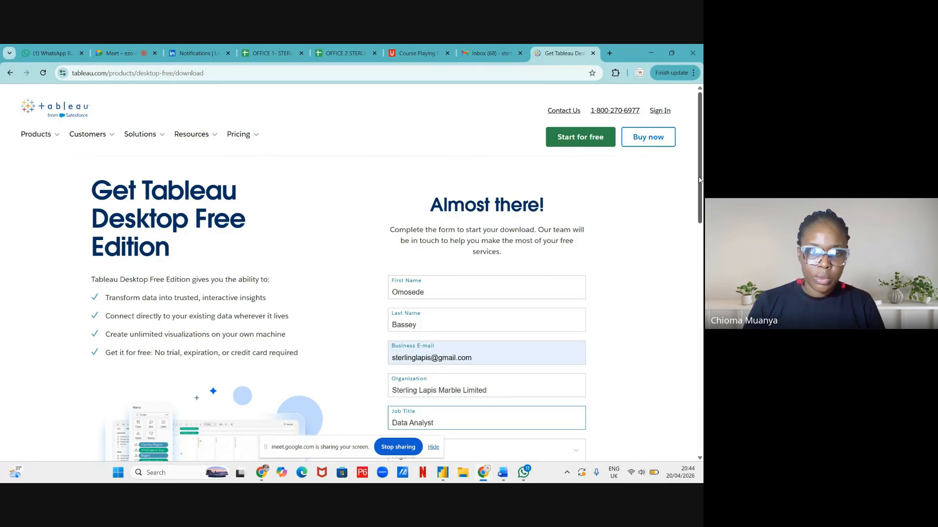
{"action": "scroll", "coordinate": [699, 180], "scroll_direction": "down", "scroll_amount": 5}
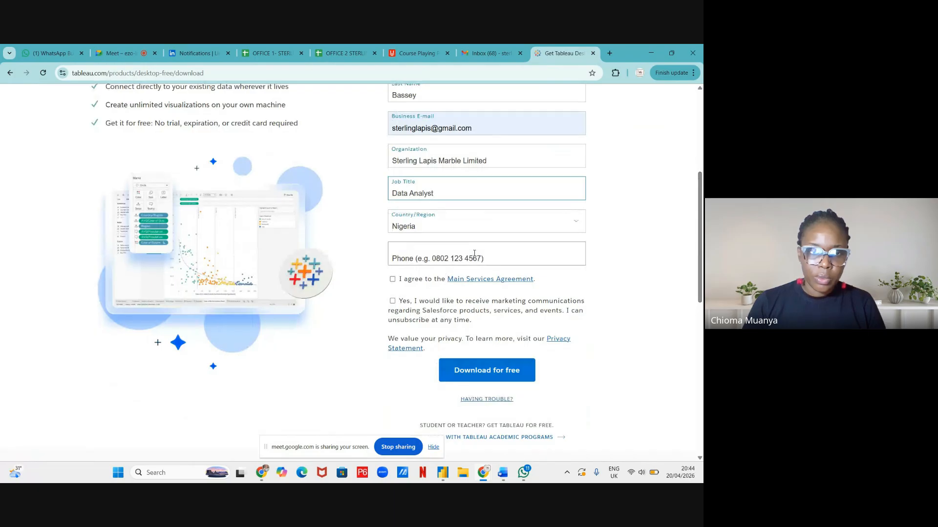
Accept the Main Services Agreement, add the phone number, and submit with Download for free
{"action": "left_click", "coordinate": [392, 279]}
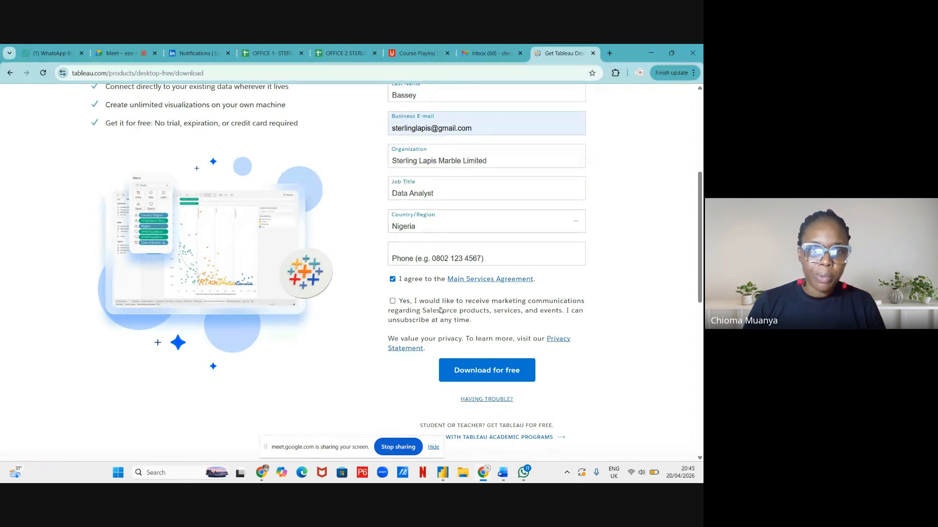
{"action": "left_click", "coordinate": [470, 258]}
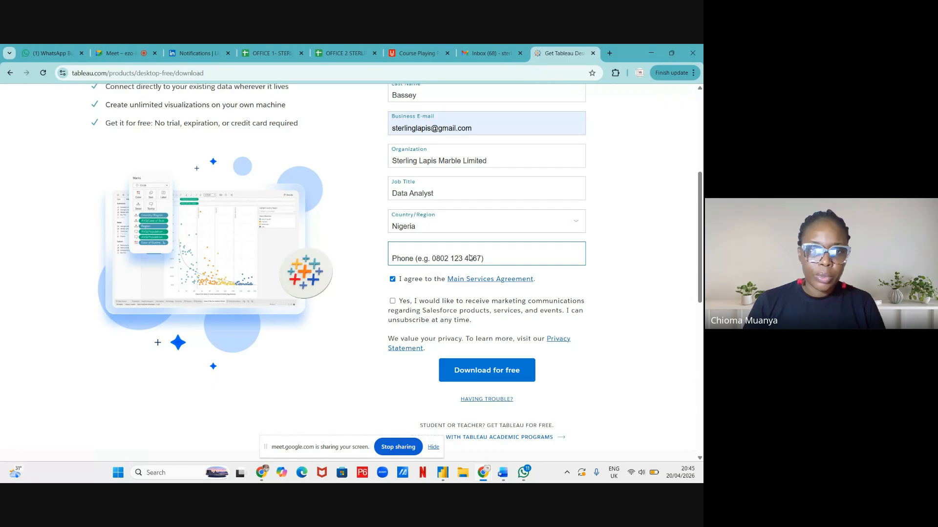
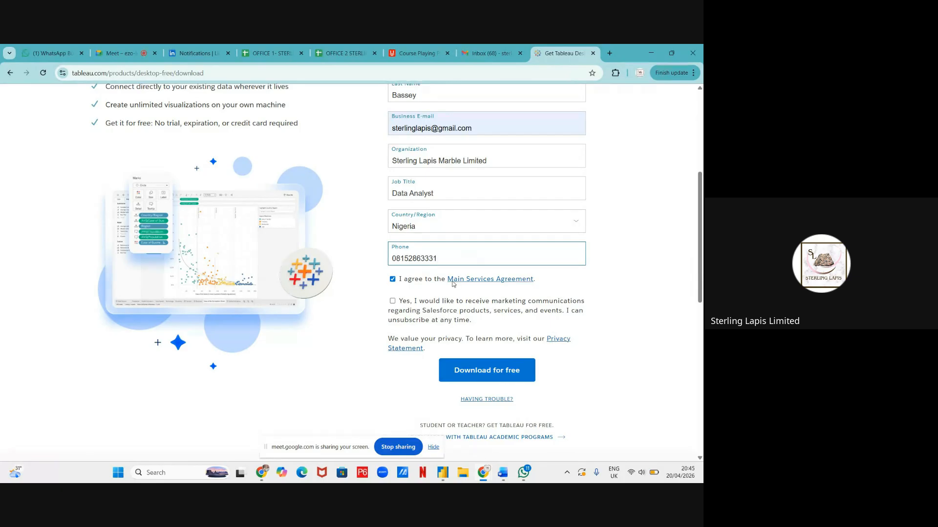
{"action": "left_click", "coordinate": [468, 371]}
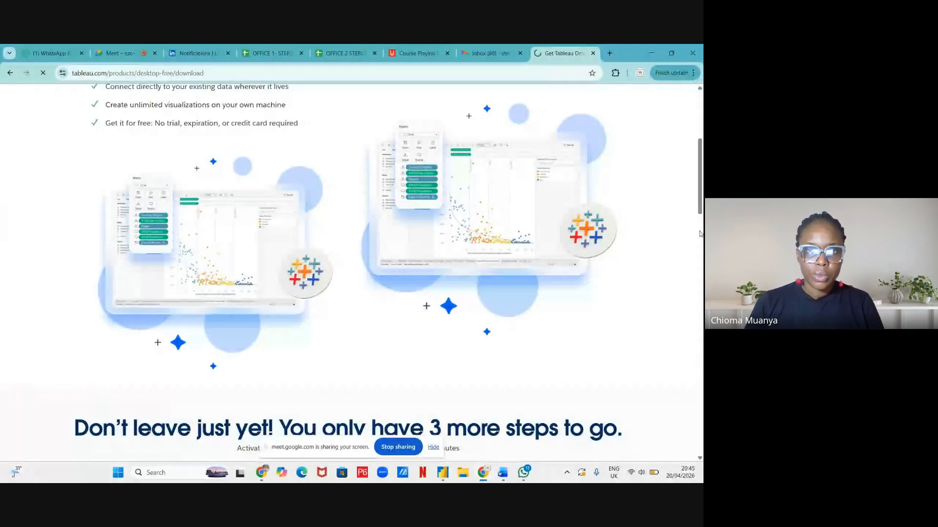
Scroll the 'Thanks for choosing Tableau Desktop' page while the installer download starts
{"action": "left_click_drag", "start_coordinate": [700, 182], "coordinate": [701, 104]}
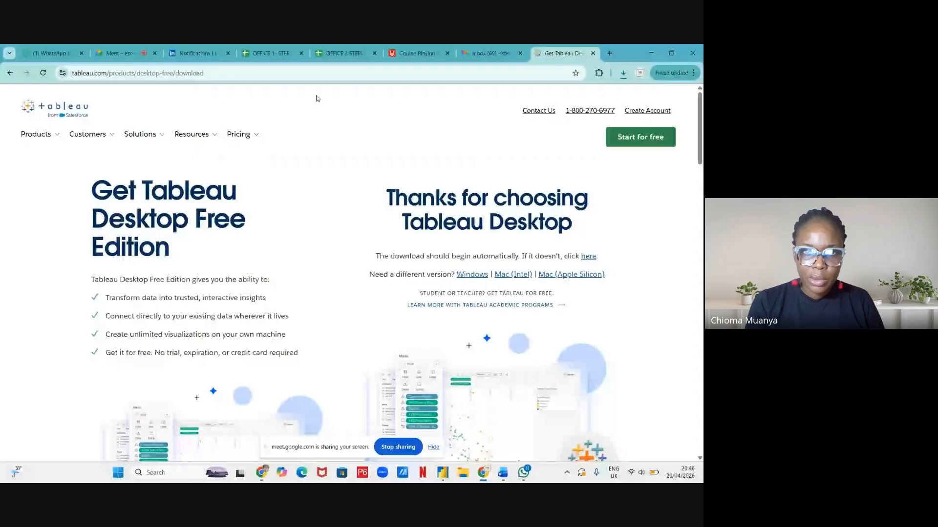
Resume the failed TableauDesktop-64bit-2026-1-0.exe download from Chrome's downloads list, then return to Meet
{"action": "left_click", "coordinate": [623, 73]}
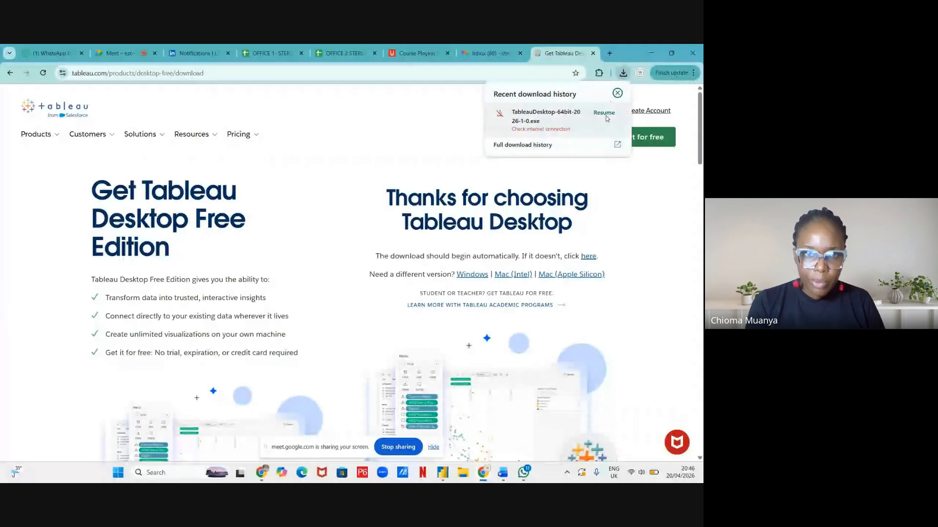
{"action": "left_click", "coordinate": [605, 114]}
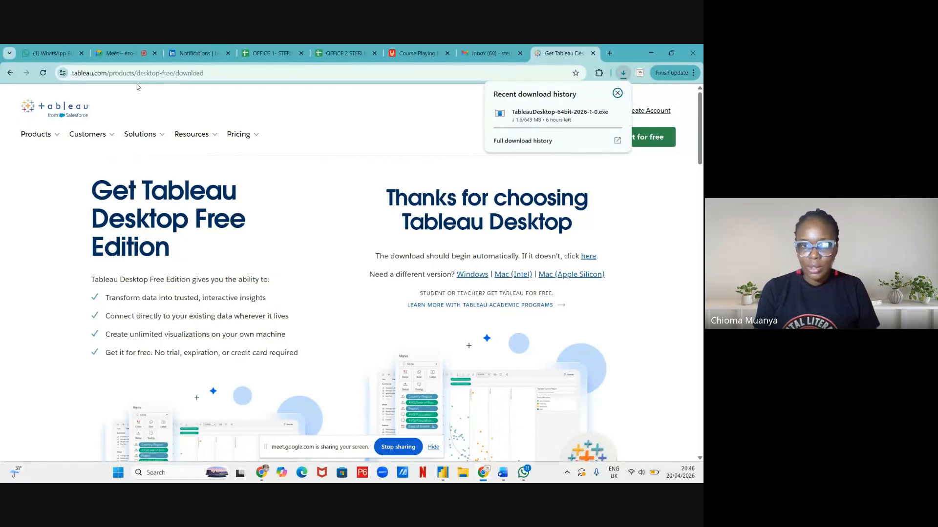
{"action": "left_click", "coordinate": [123, 54]}
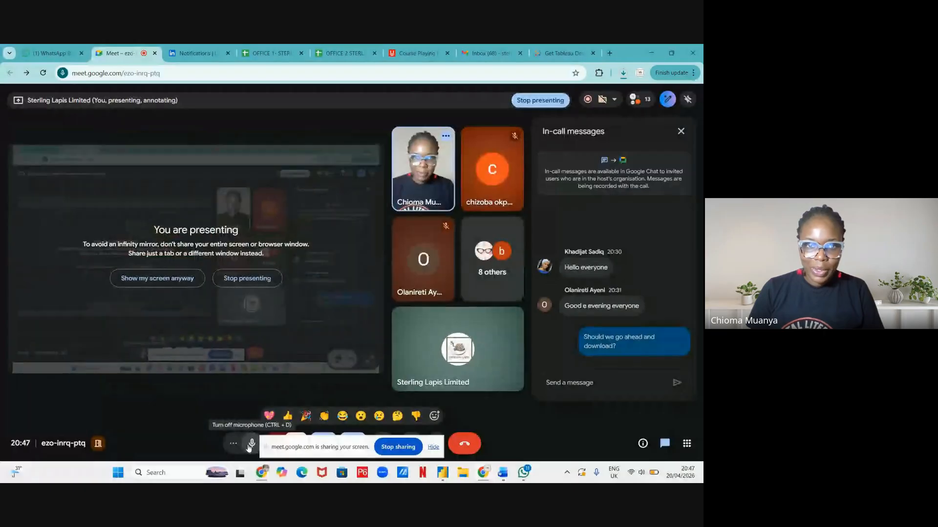
Mute the microphone, check the installer's download progress, and stop sharing the screen
{"action": "left_click", "coordinate": [251, 444]}
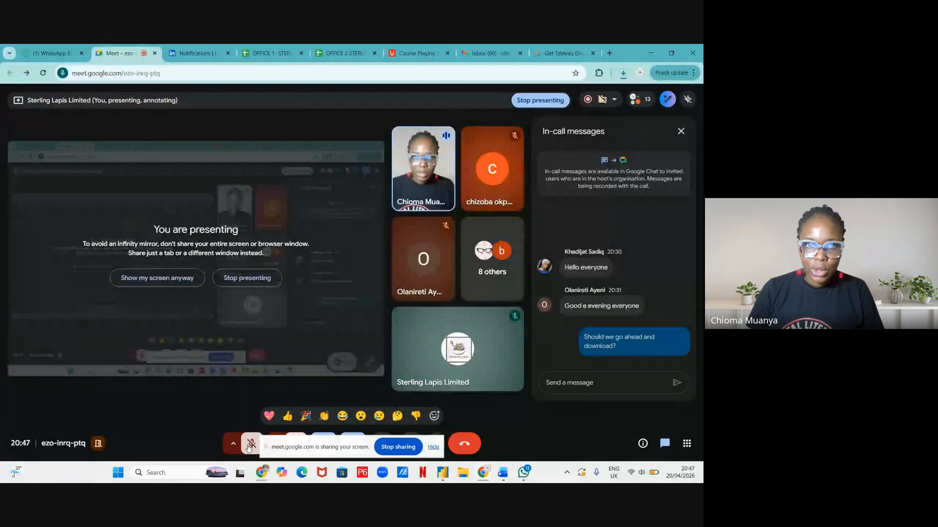
{"action": "left_click", "coordinate": [624, 74]}
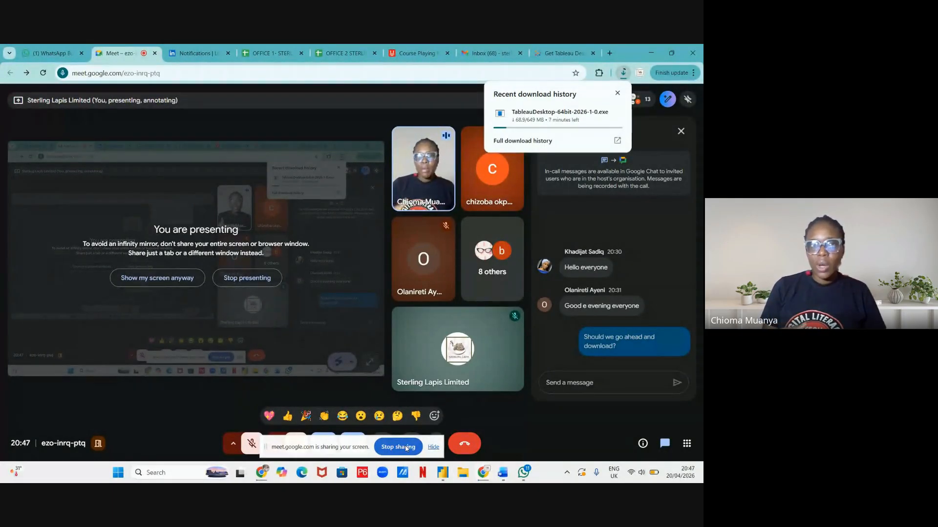
{"action": "left_click", "coordinate": [406, 447]}
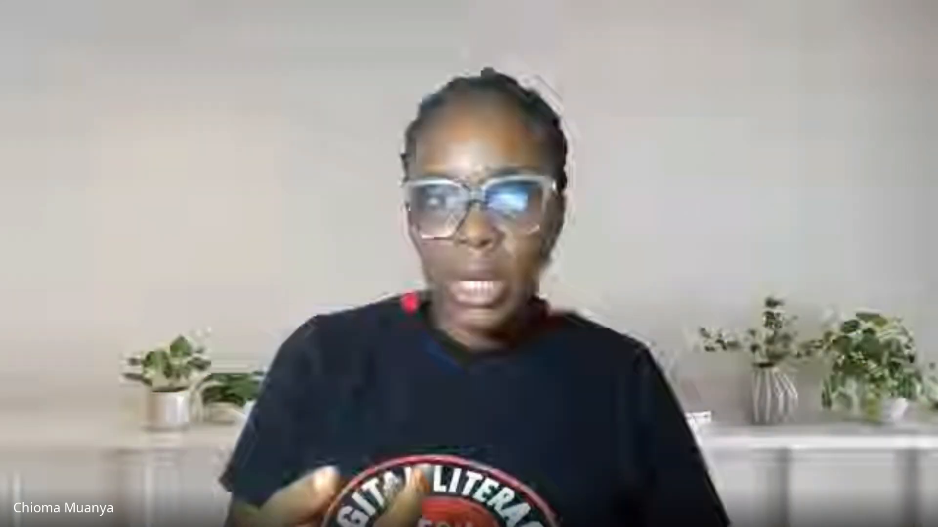
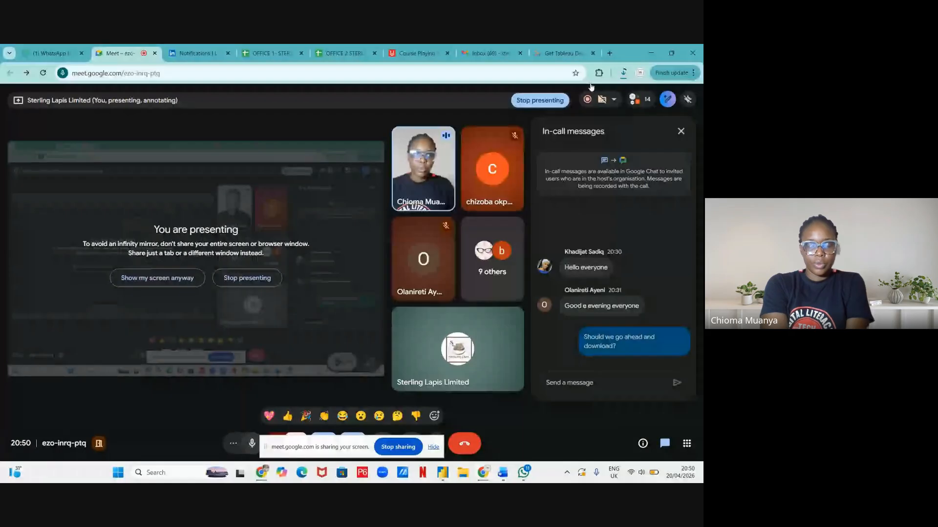
Open a new Chrome tab showing the Google start page
{"action": "left_click", "coordinate": [610, 52]}
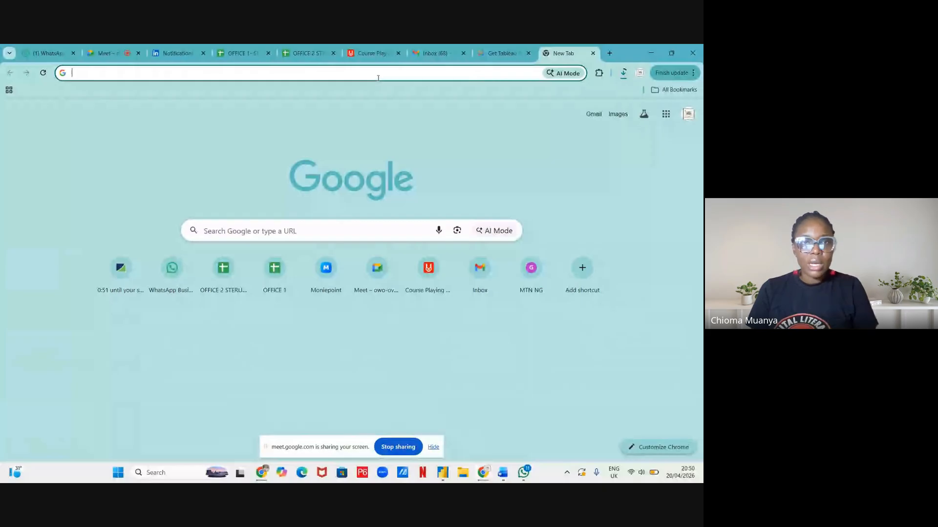
Return to the 'Thanks for choosing Tableau Desktop' page and browse the Resources, Products and Solutions menus
{"action": "left_click", "coordinate": [500, 51]}
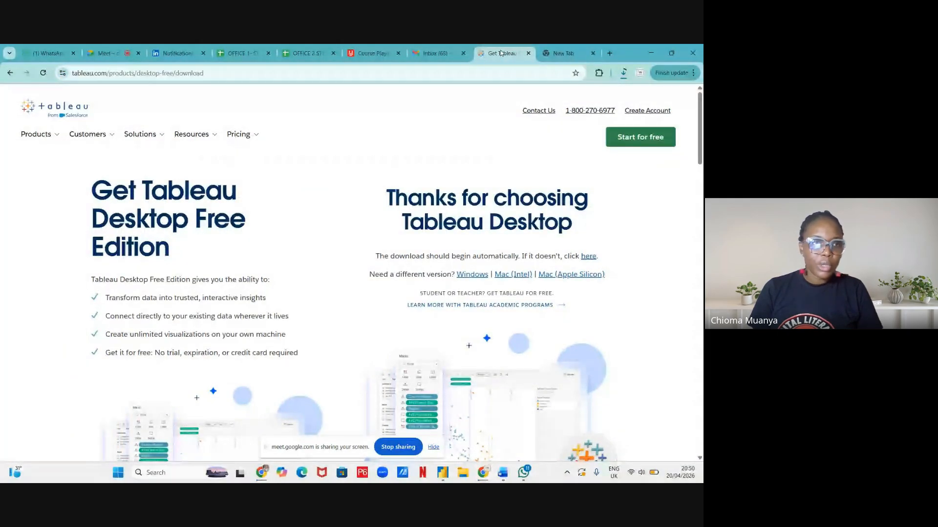
{"action": "mouse_move", "coordinate": [188, 139]}
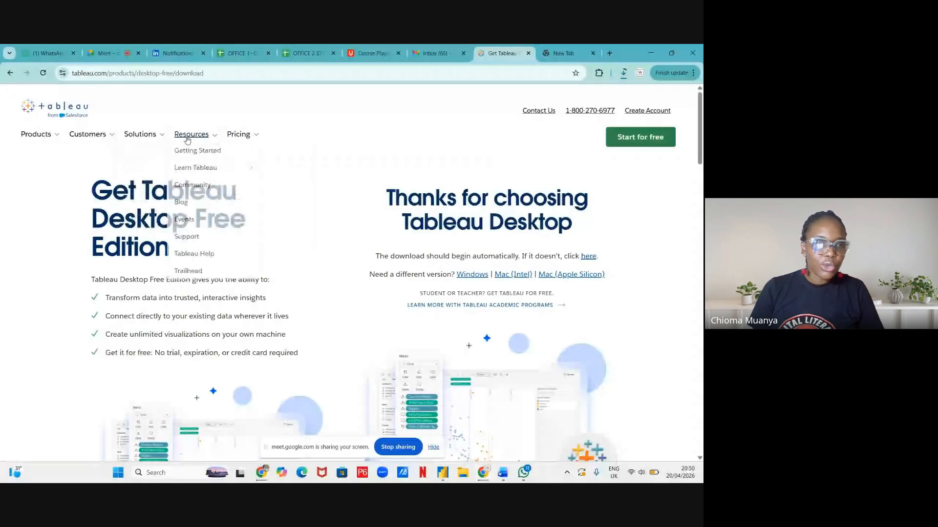
{"action": "mouse_move", "coordinate": [56, 138]}
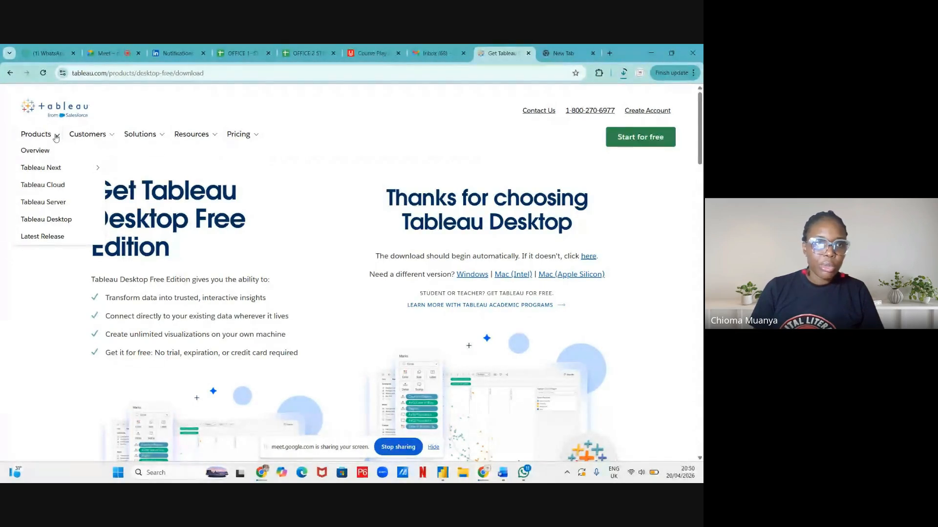
{"action": "mouse_move", "coordinate": [142, 137]}
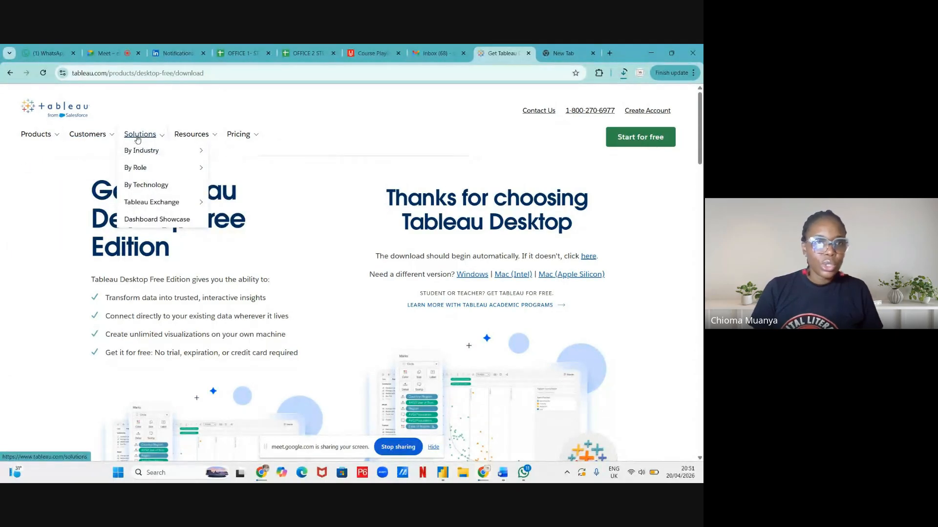
{"action": "left_click", "coordinate": [193, 73]}
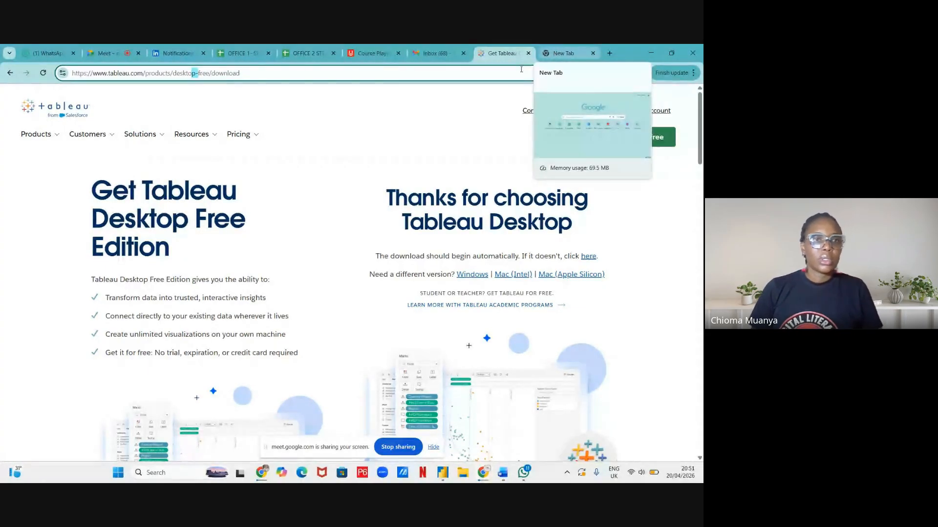
In the new tab, search Google for 'tableau public' to reach Tableau's Tableau Public page
{"action": "left_click", "coordinate": [563, 53]}
{"action": "type", "text": "tabl;"}
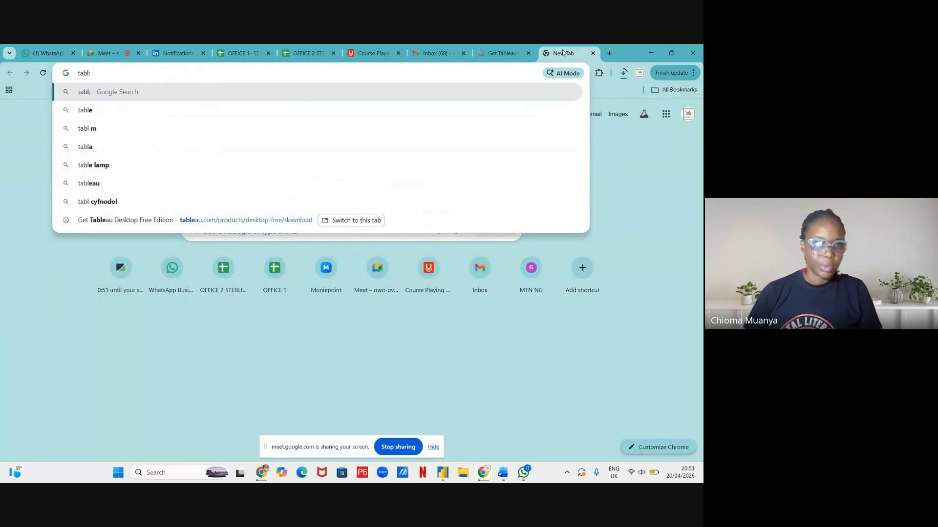
{"action": "key", "text": "BackSpace"}
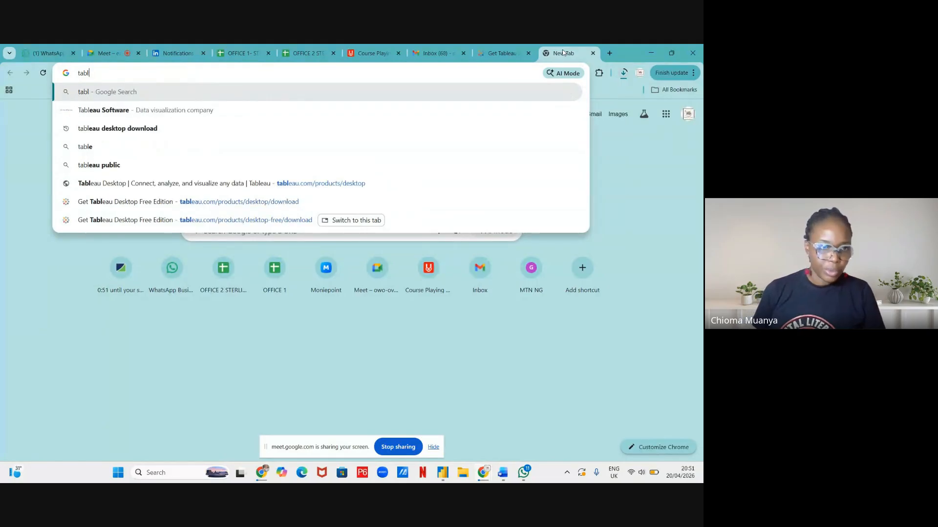
{"action": "type", "text": "eau"}
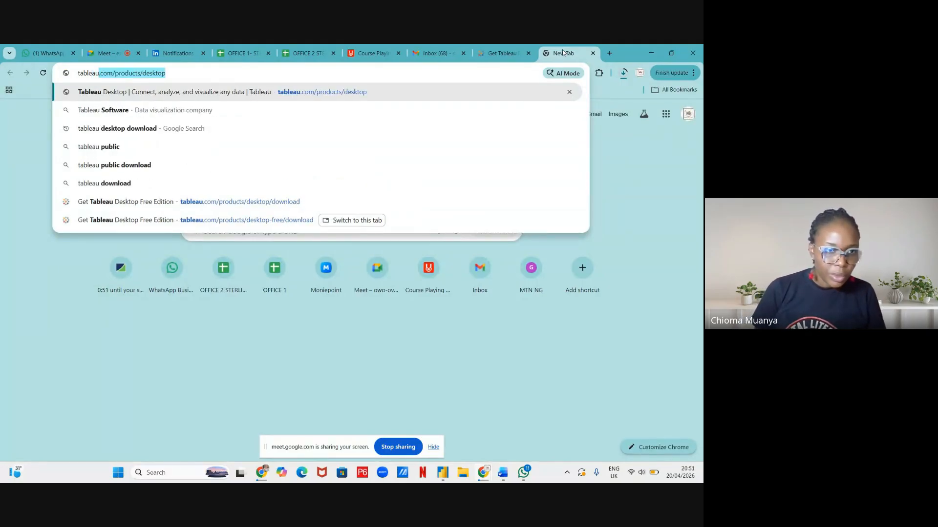
{"action": "key", "text": "BackSpace"}
{"action": "type", "text": "publi"}
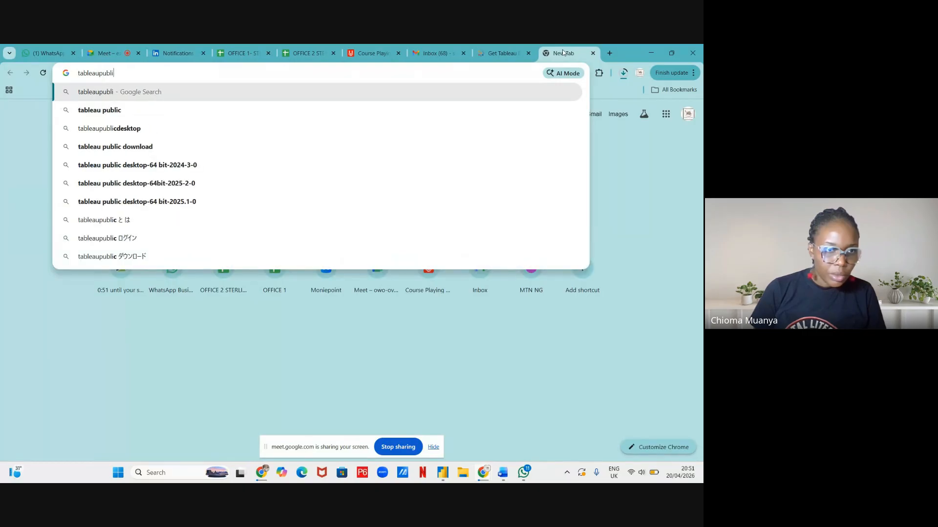
{"action": "type", "text": "c"}
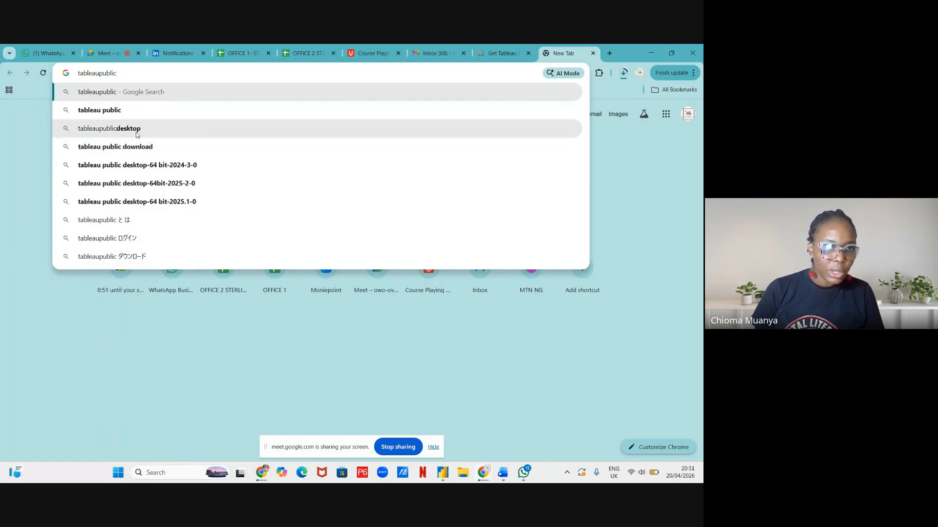
{"action": "left_click", "coordinate": [135, 110]}
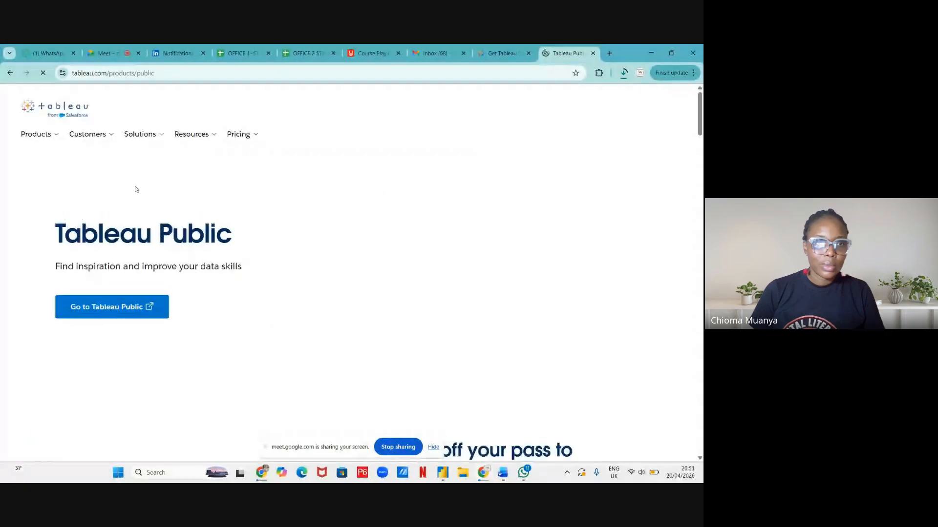
Go to the Tableau Public site and choose Sign Up on its Discover page
{"action": "left_click", "coordinate": [126, 309]}
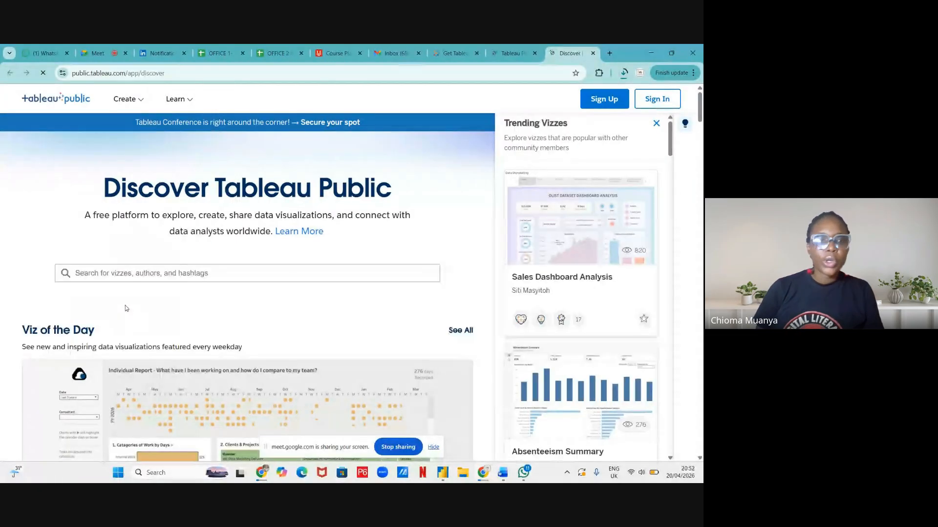
{"action": "left_click", "coordinate": [603, 100]}
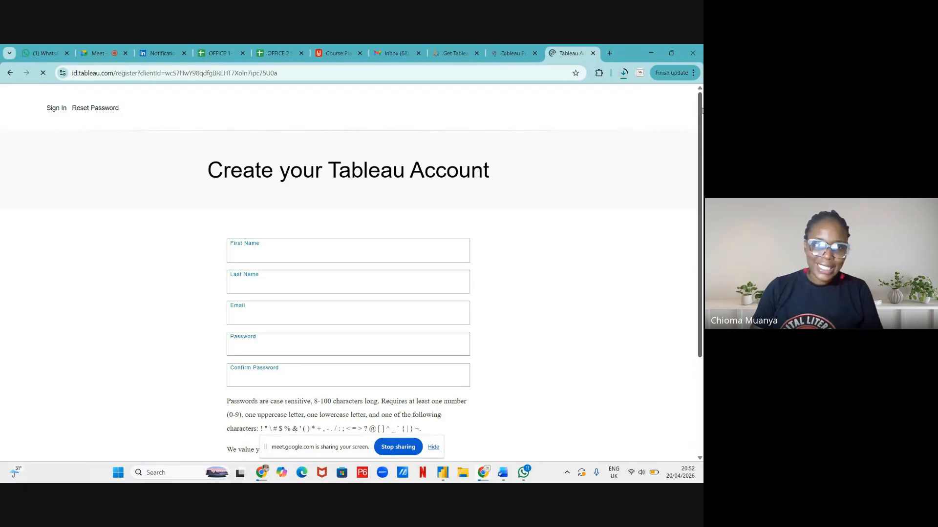
Enter the user's first name, last name and saved e-mail address in the registration form
{"action": "left_click_drag", "start_coordinate": [701, 111], "coordinate": [701, 249]}
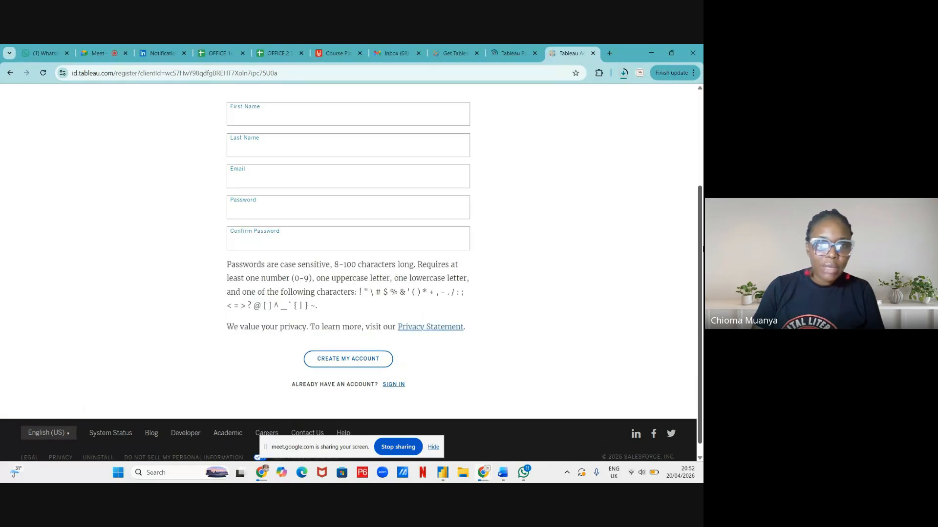
{"action": "left_click", "coordinate": [366, 108]}
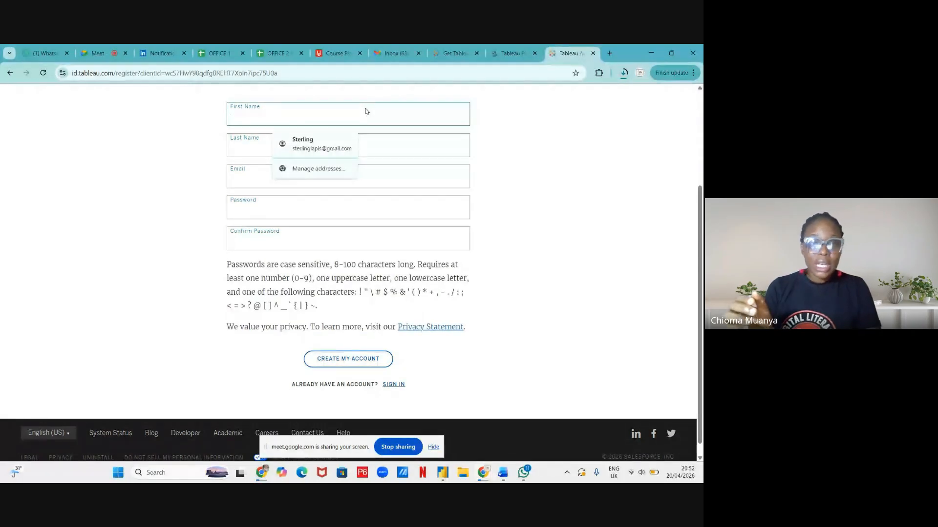
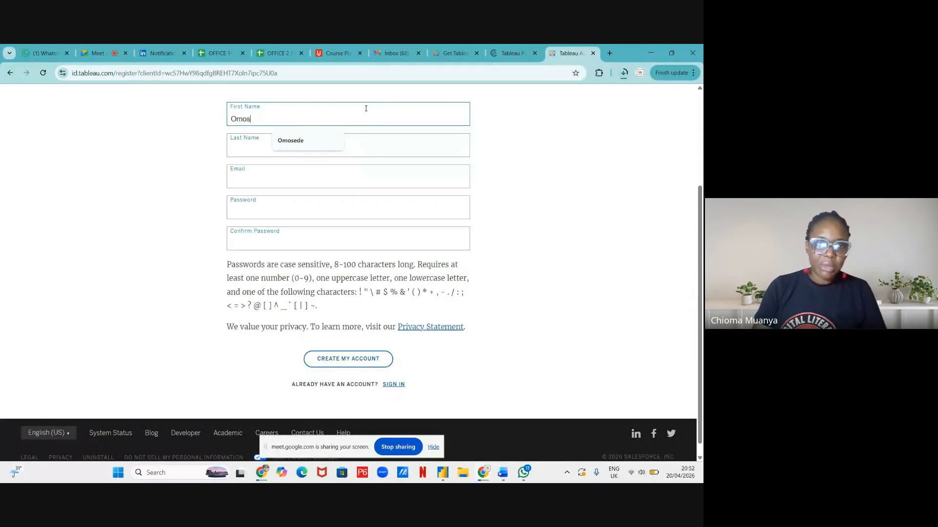
{"action": "key", "text": "Tab"}
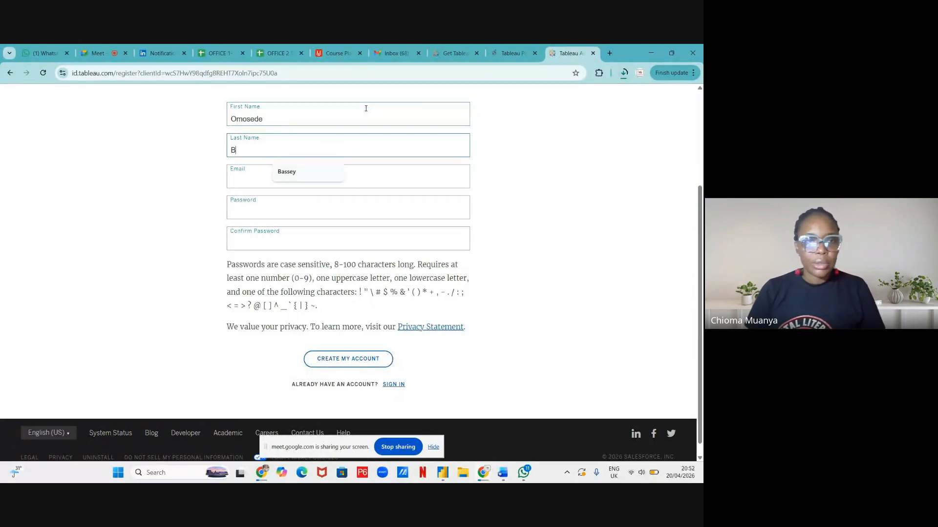
{"action": "key", "text": "Tab"}
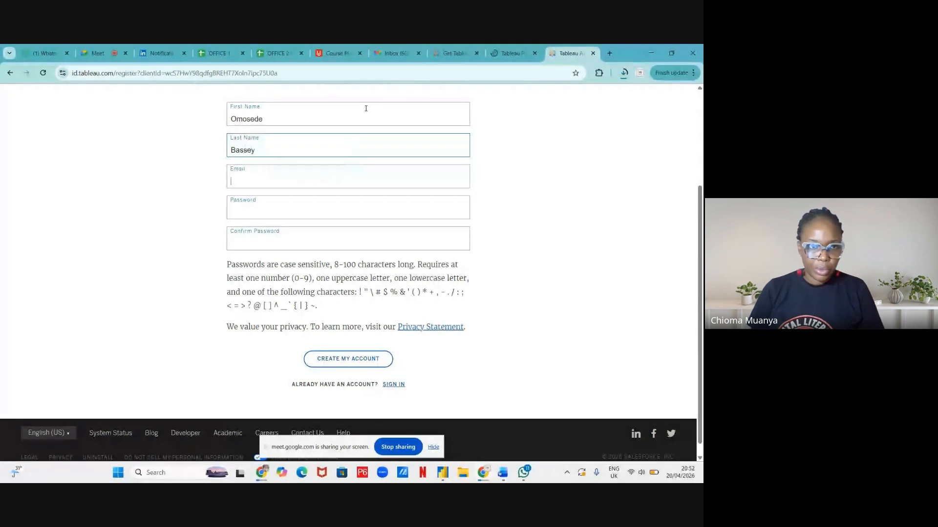
{"action": "type", "text": "ster"}
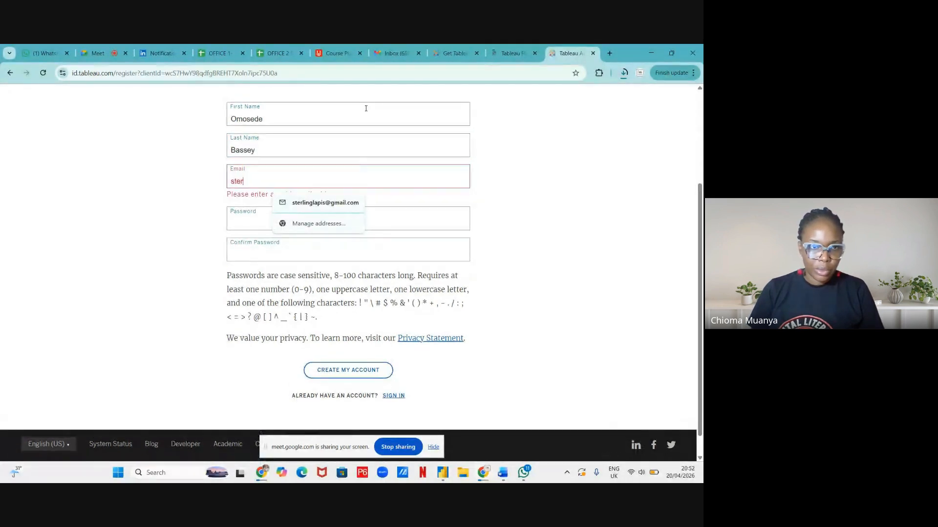
{"action": "left_click", "coordinate": [314, 204]}
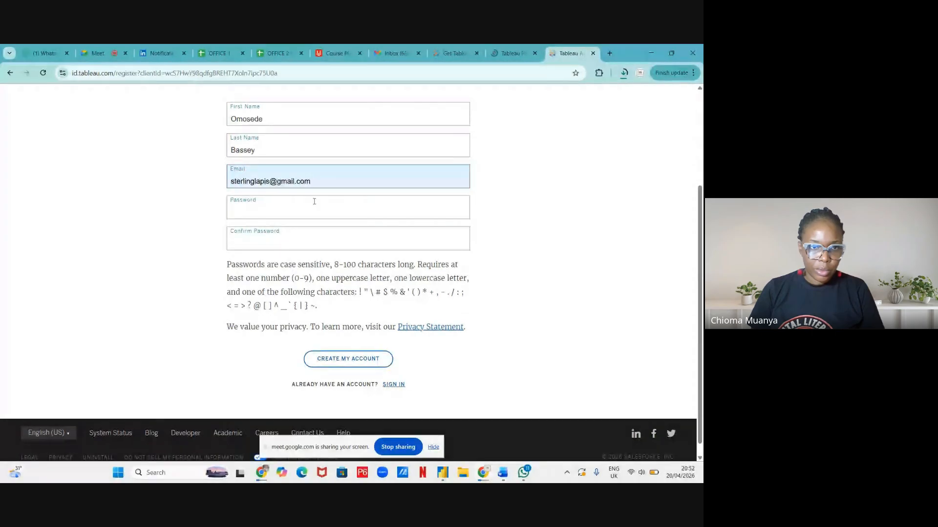
Decline Chrome's suggested password, type your own password, and re-enter it until the confirmation matches
{"action": "left_click", "coordinate": [305, 210]}
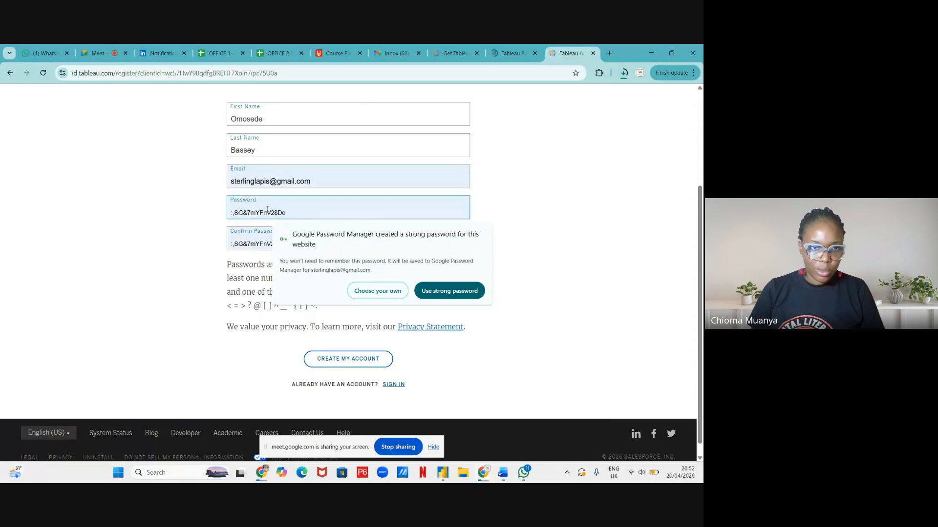
{"action": "left_click", "coordinate": [396, 292]}
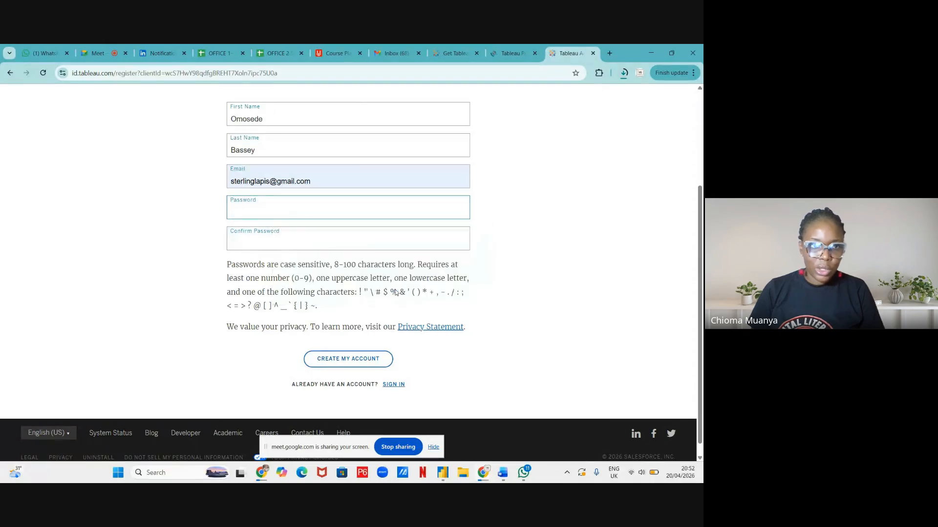
{"action": "type", "text": "a"}
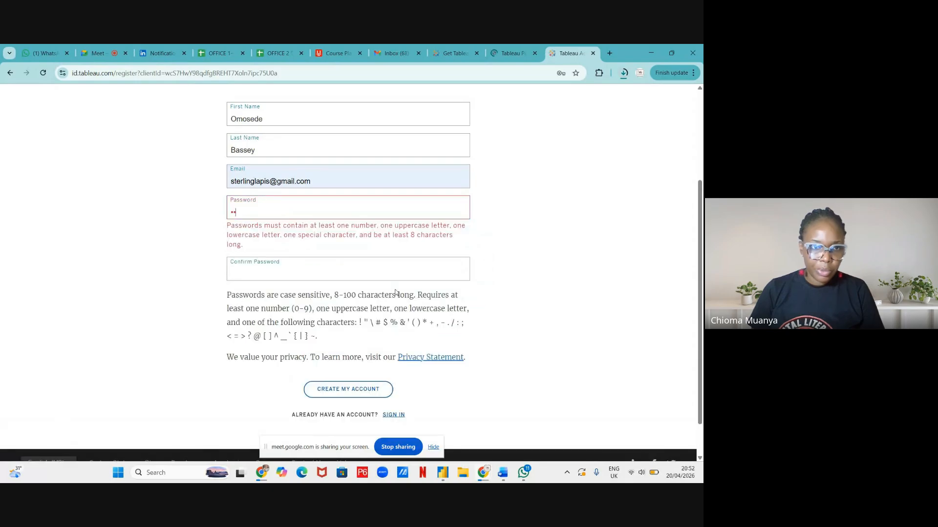
{"action": "type", "text": "aa"}
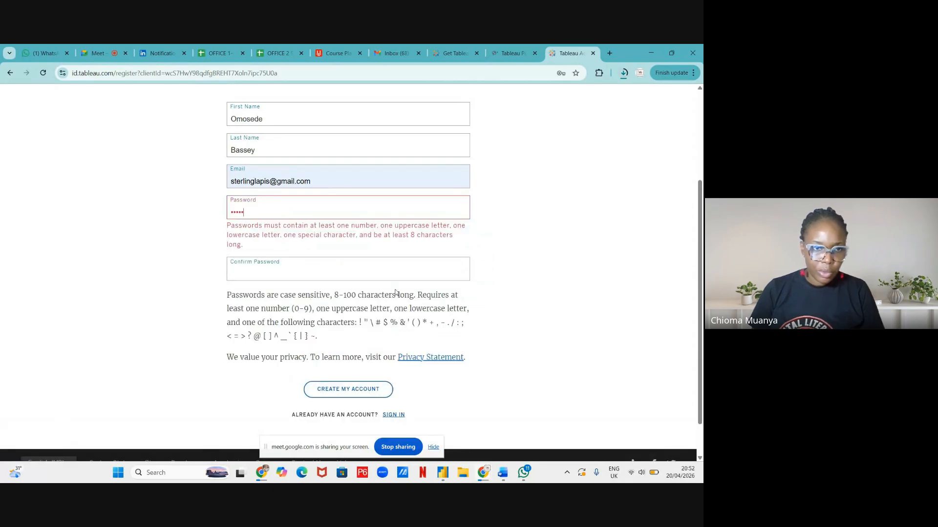
{"action": "type", "text": "aaaaa"}
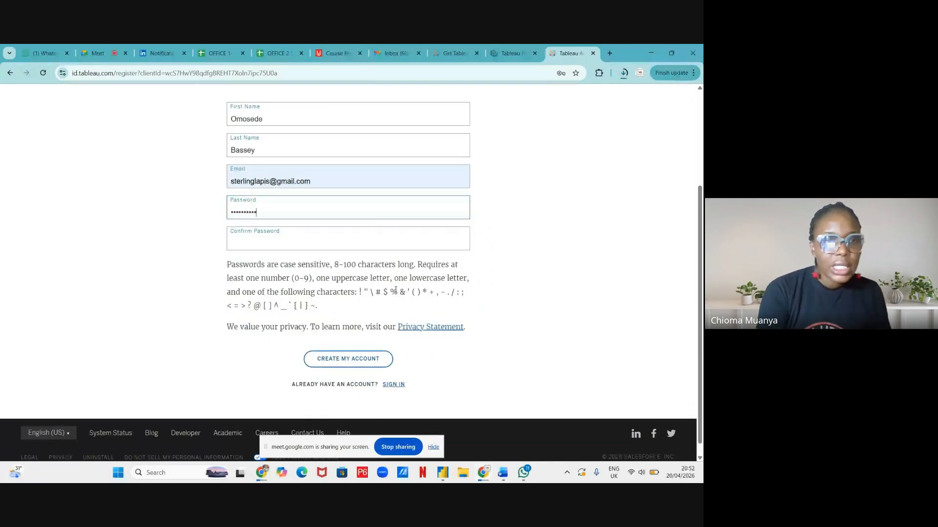
{"action": "left_click", "coordinate": [300, 239]}
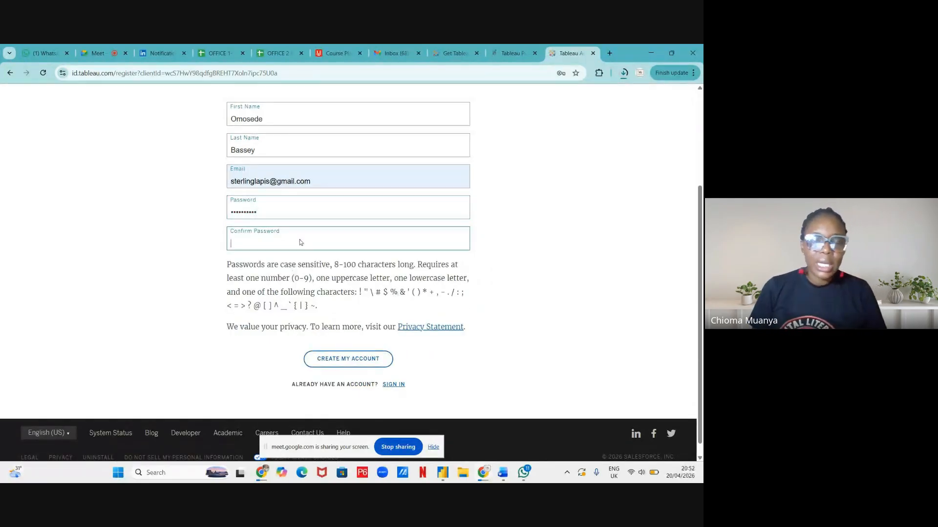
{"action": "type", "text": "aaaaaa"}
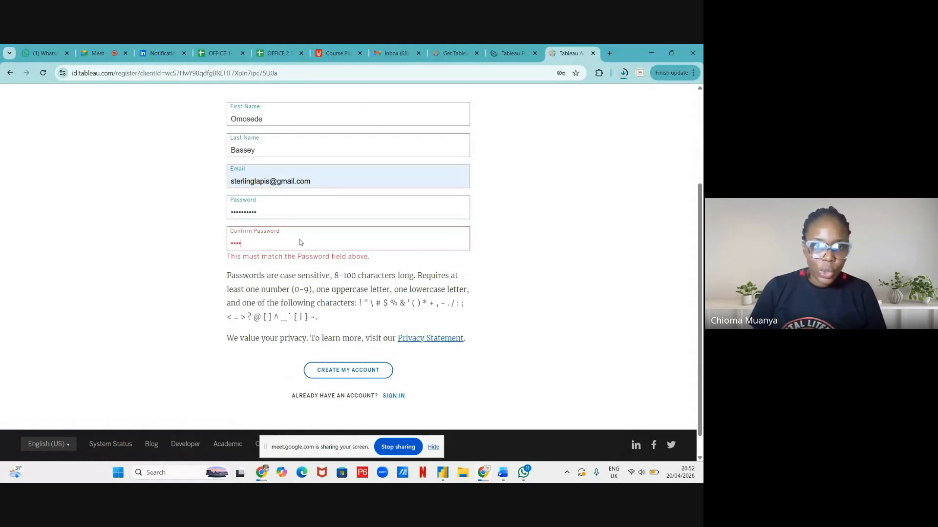
{"action": "type", "text": "aaa"}
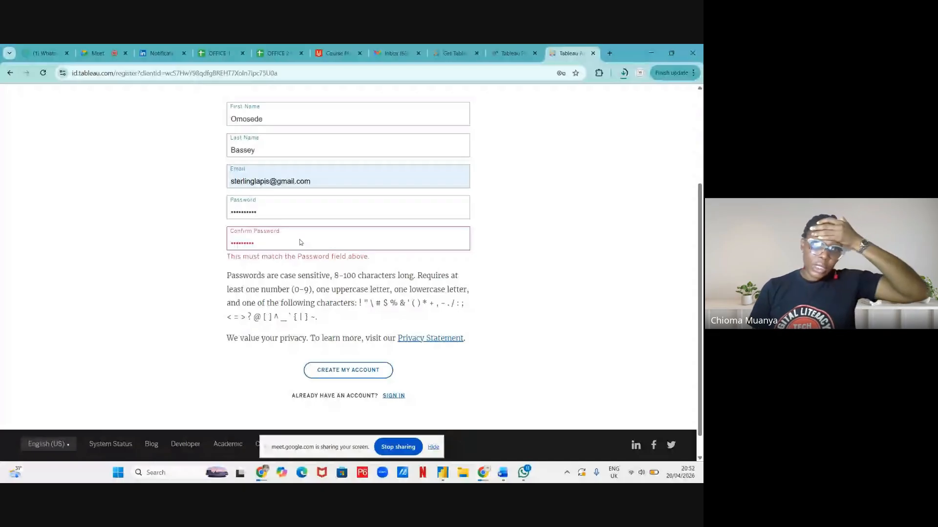
{"action": "type", "text": "a"}
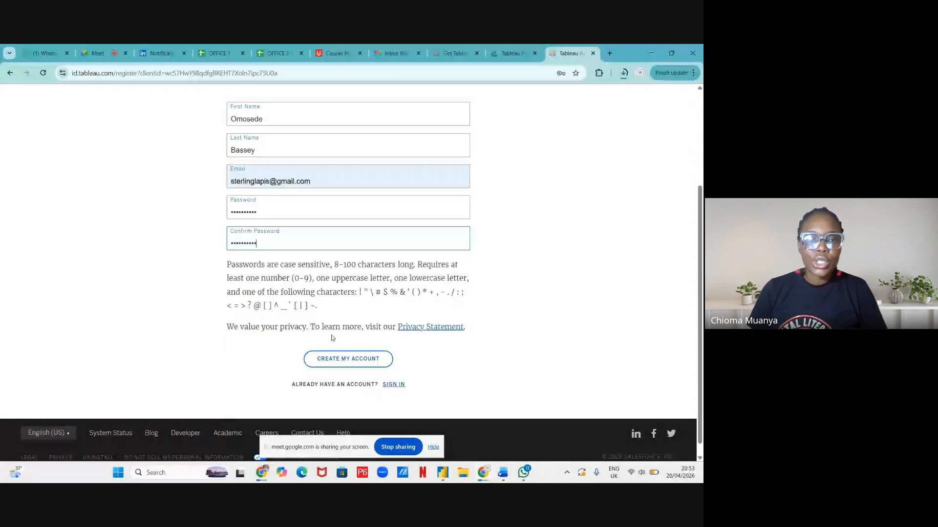
{"action": "left_click", "coordinate": [338, 360]}
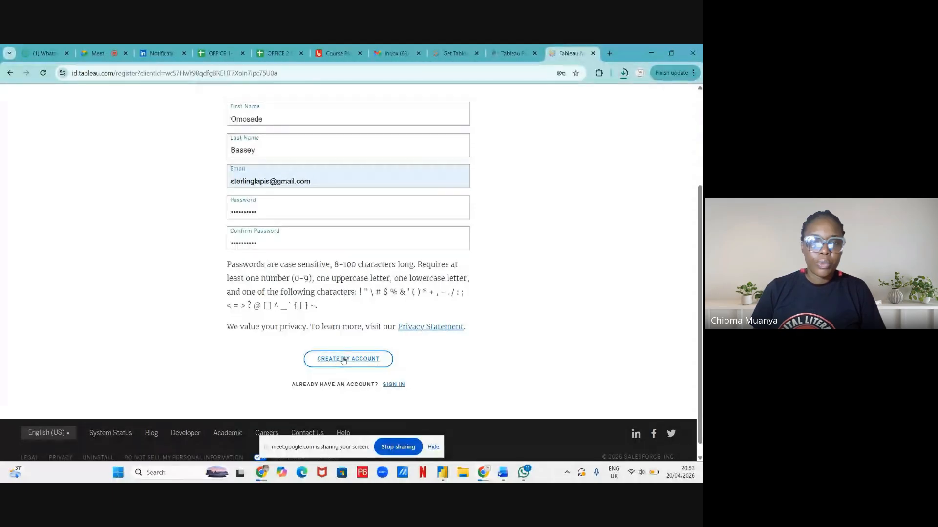
Create the account, save the login in Chrome, attempt sign-in with it, then go to Gmail
{"action": "left_click", "coordinate": [343, 360]}
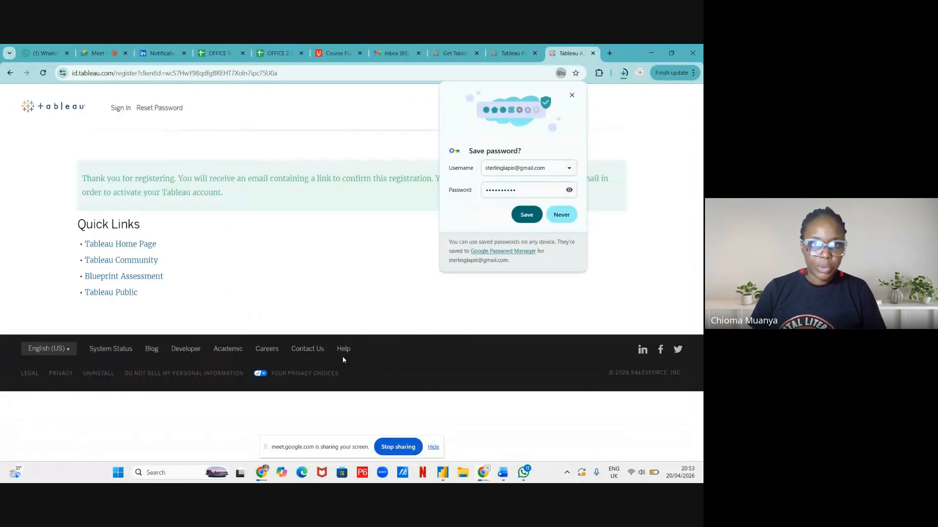
{"action": "left_click", "coordinate": [526, 214]}
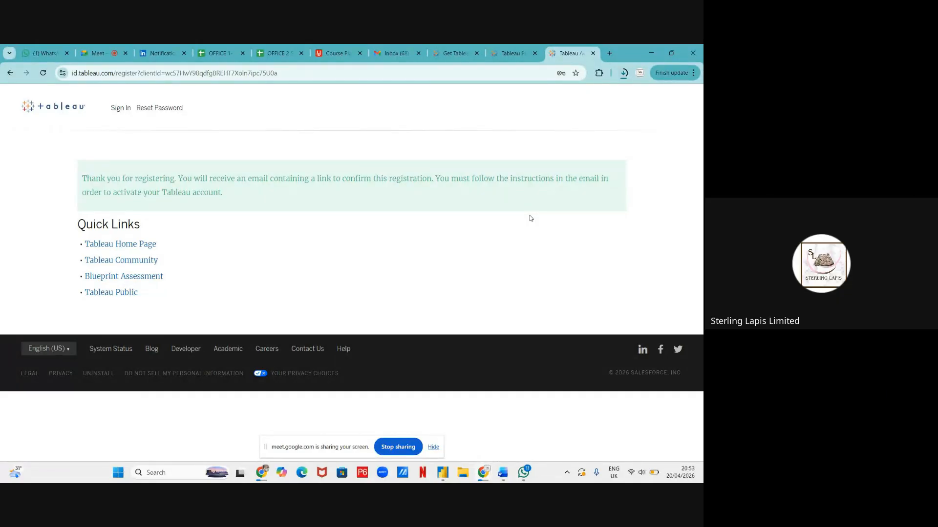
{"action": "left_click", "coordinate": [118, 108]}
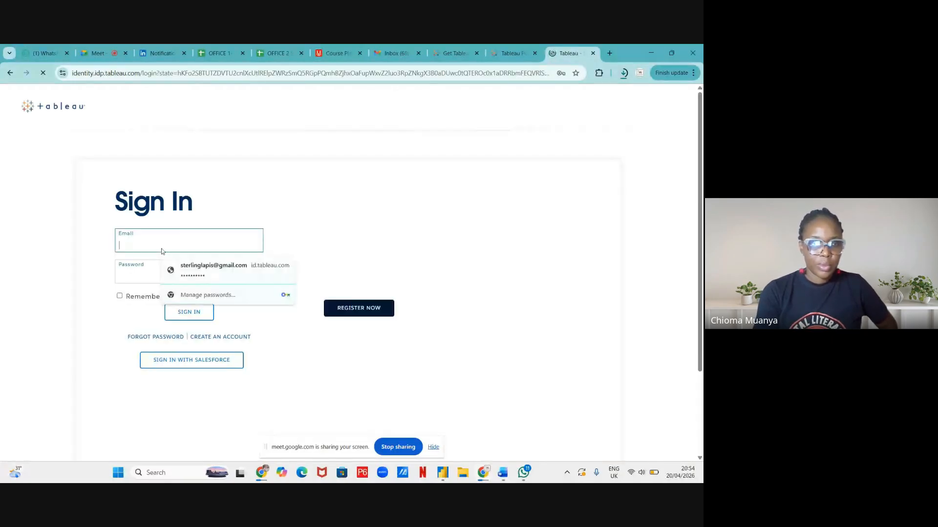
{"action": "left_click", "coordinate": [171, 270]}
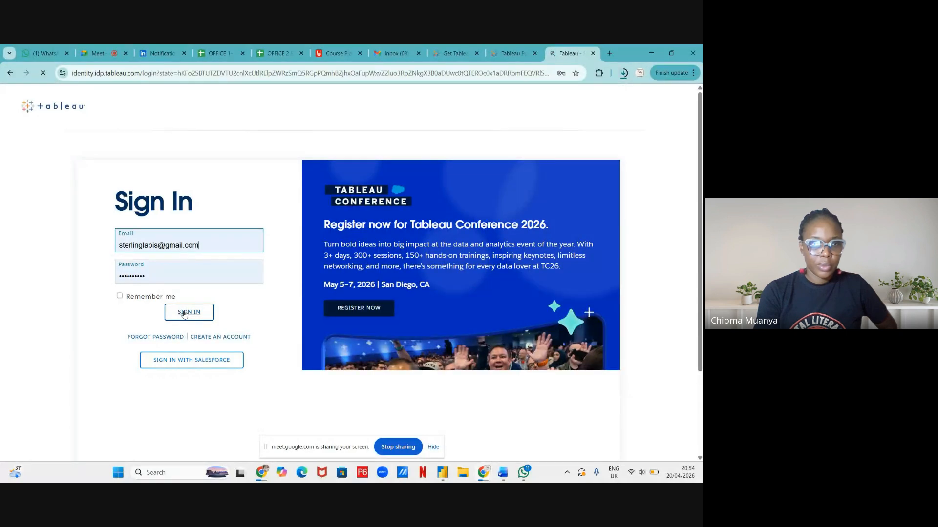
{"action": "left_click", "coordinate": [184, 314]}
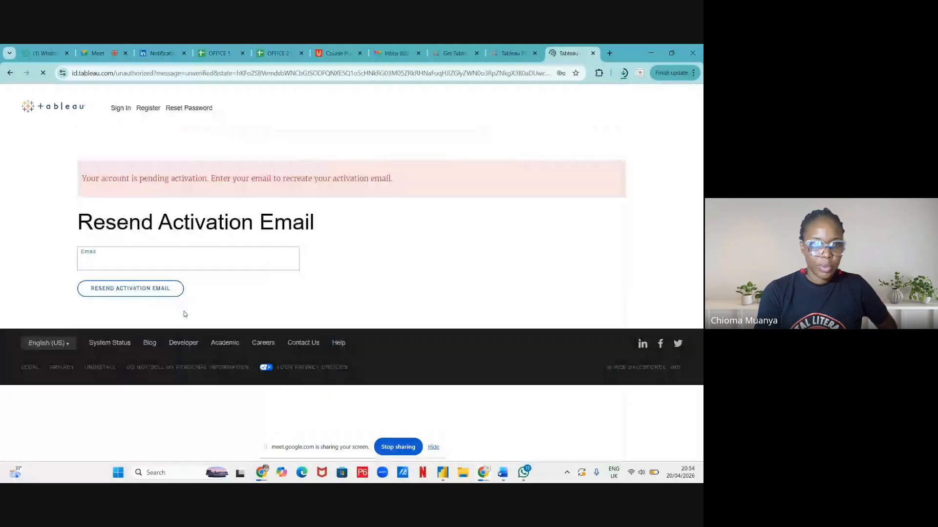
{"action": "left_click", "coordinate": [395, 53]}
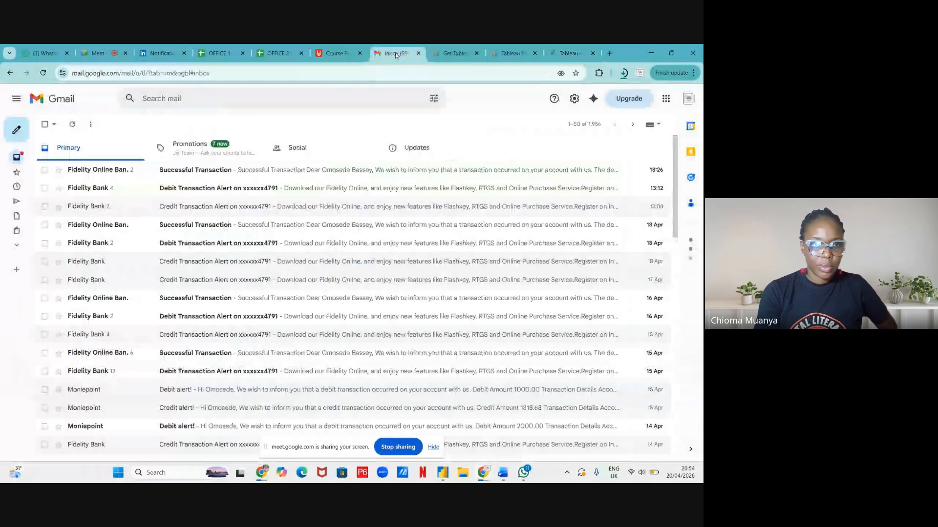
Refresh Gmail, open the Tableau Software Account Activation email, and follow its id.tableau.com activation link
{"action": "left_click", "coordinate": [73, 125]}
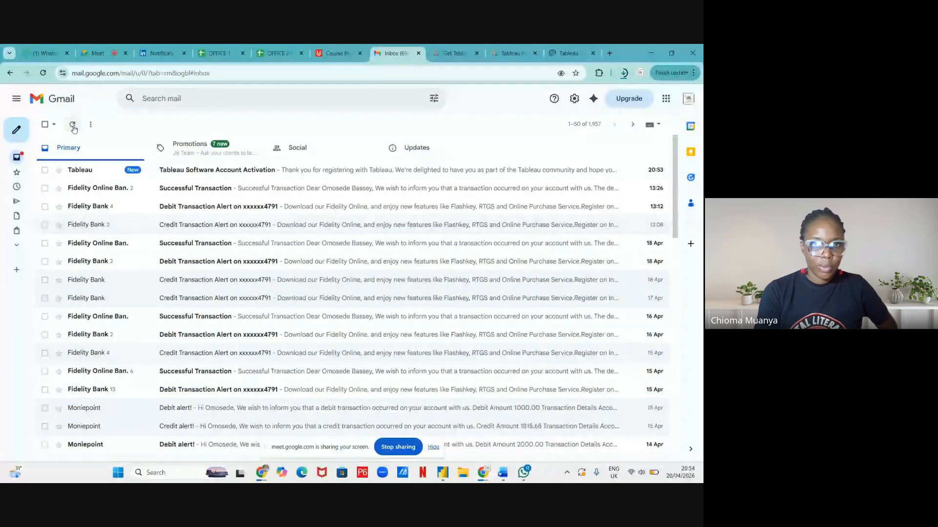
{"action": "left_click", "coordinate": [192, 176]}
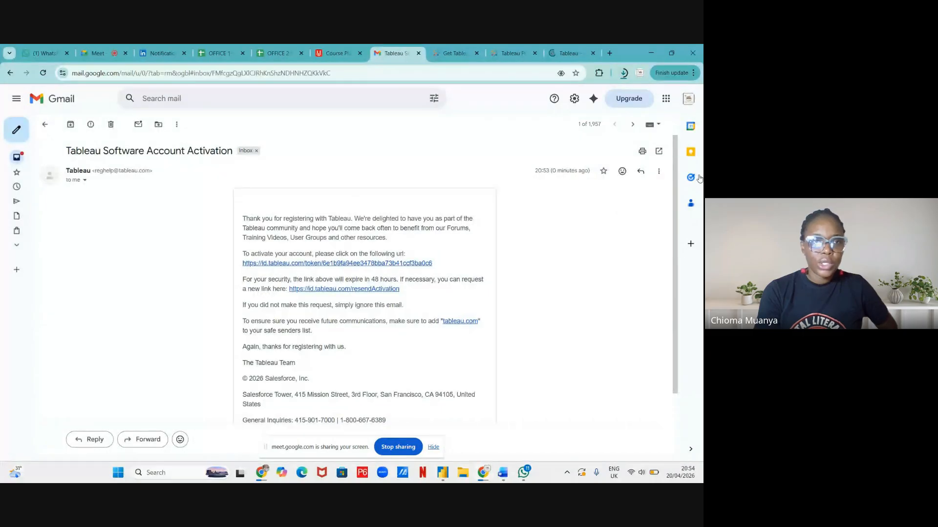
{"action": "scroll", "coordinate": [342, 244], "scroll_direction": "down", "scroll_amount": 2}
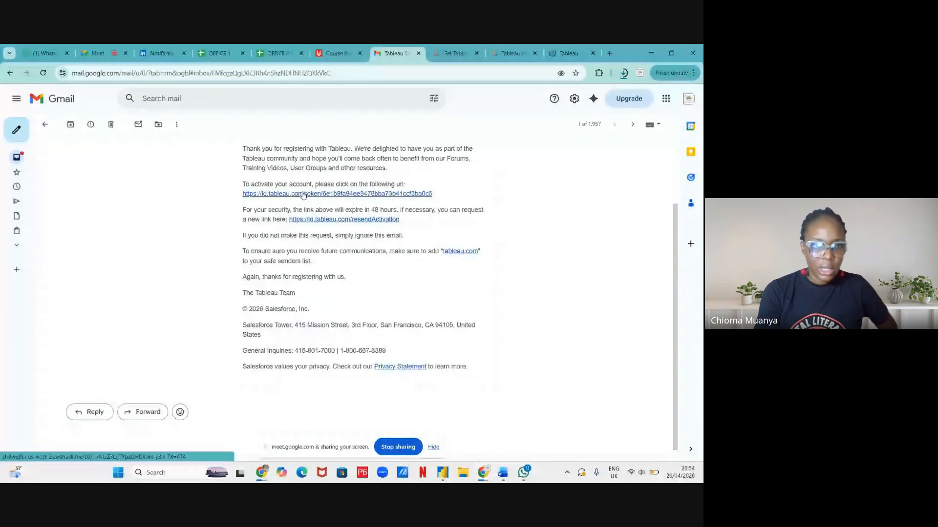
{"action": "left_click", "coordinate": [303, 194]}
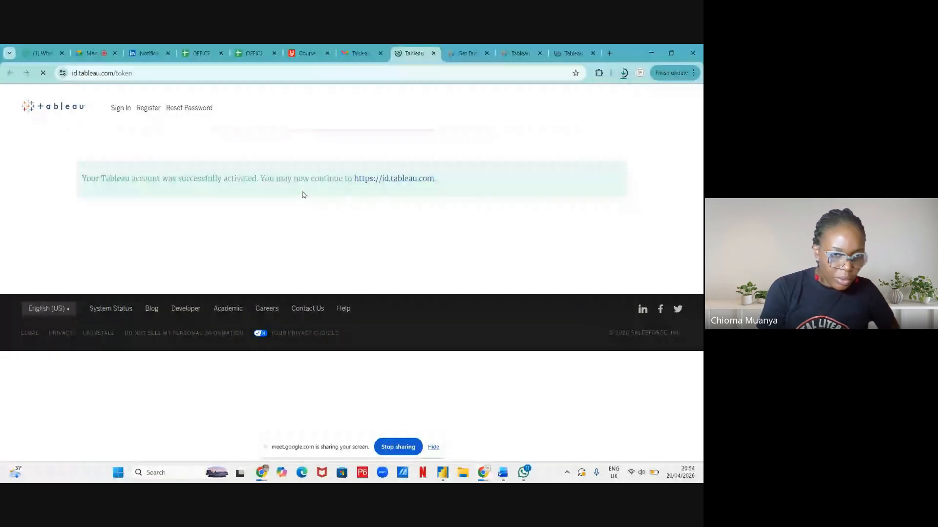
Close the leftover Resend Activation tab and check the Tableau Desktop installer's download progress
{"action": "left_click", "coordinate": [572, 54]}
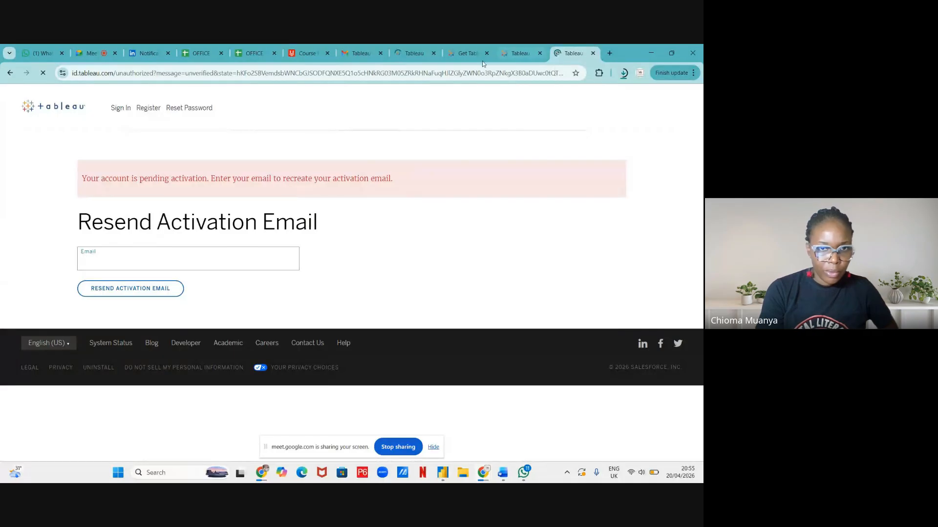
{"action": "left_click", "coordinate": [417, 54]}
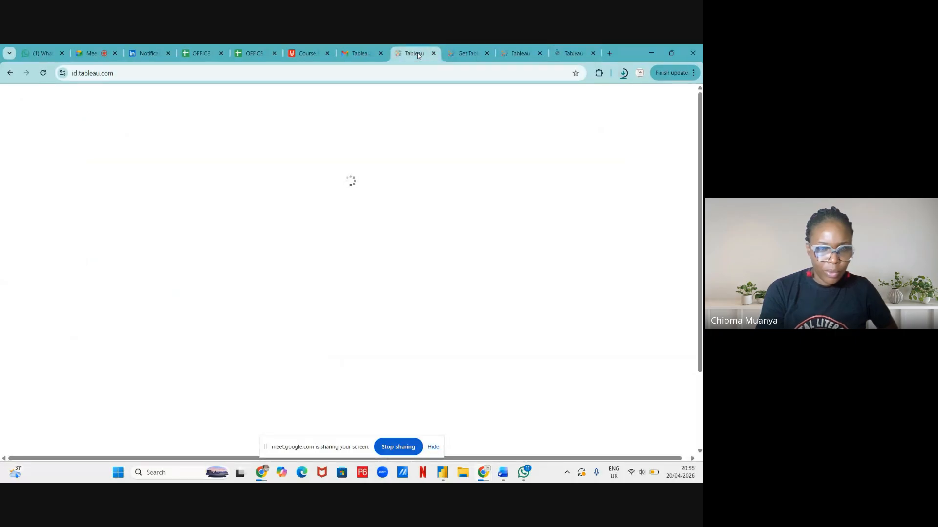
{"action": "left_click", "coordinate": [593, 53]}
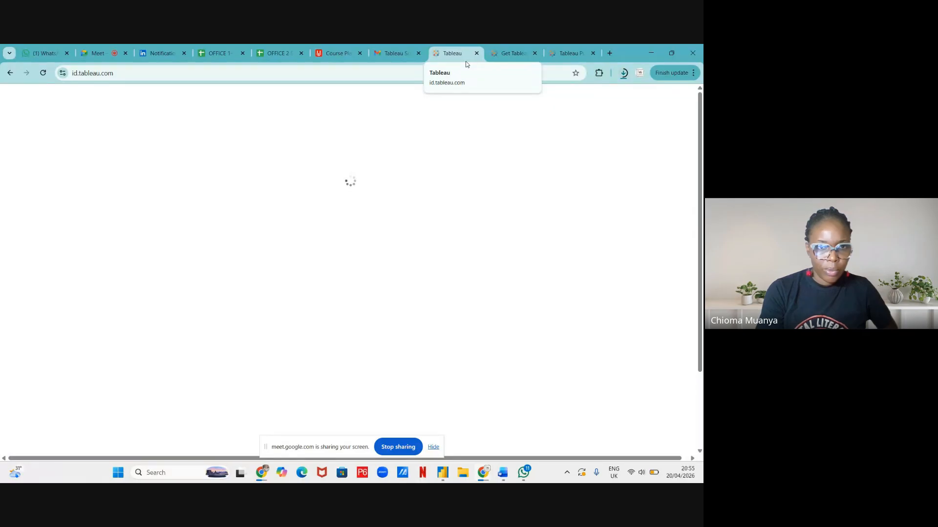
{"action": "left_click", "coordinate": [622, 72]}
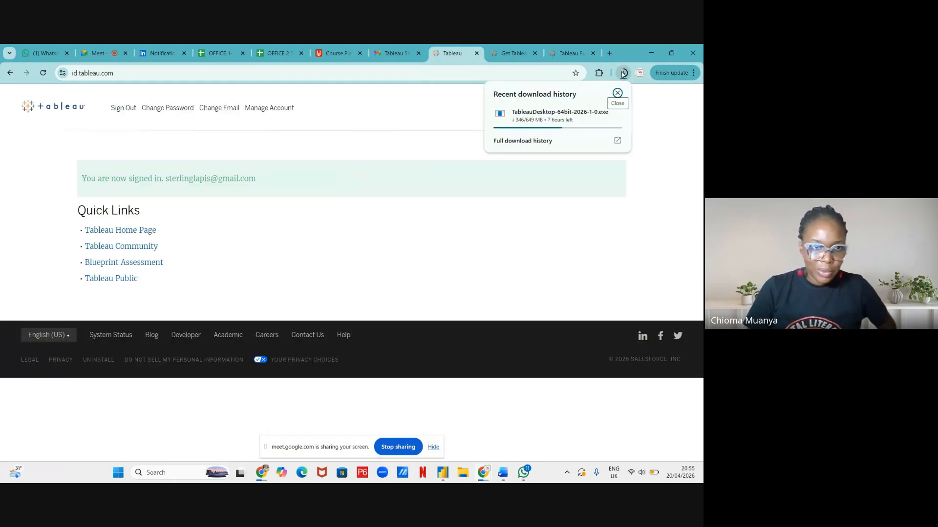
{"action": "left_click", "coordinate": [472, 106]}
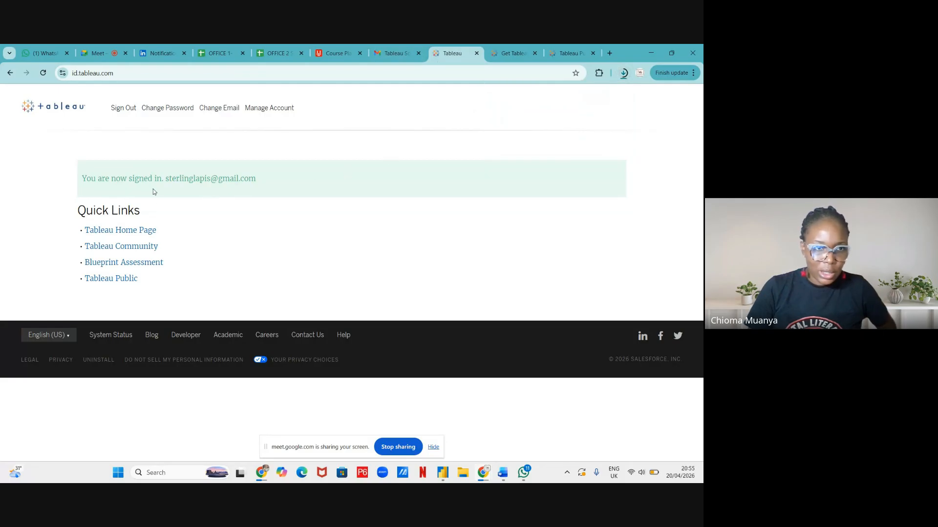
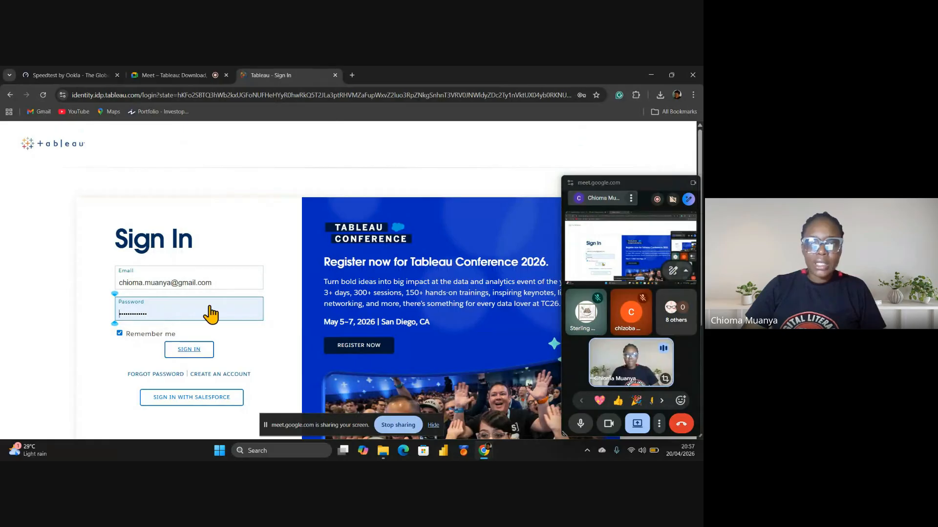
Submit the filled-in e-mail and password to sign in to Tableau Public
{"action": "left_click", "coordinate": [196, 349]}
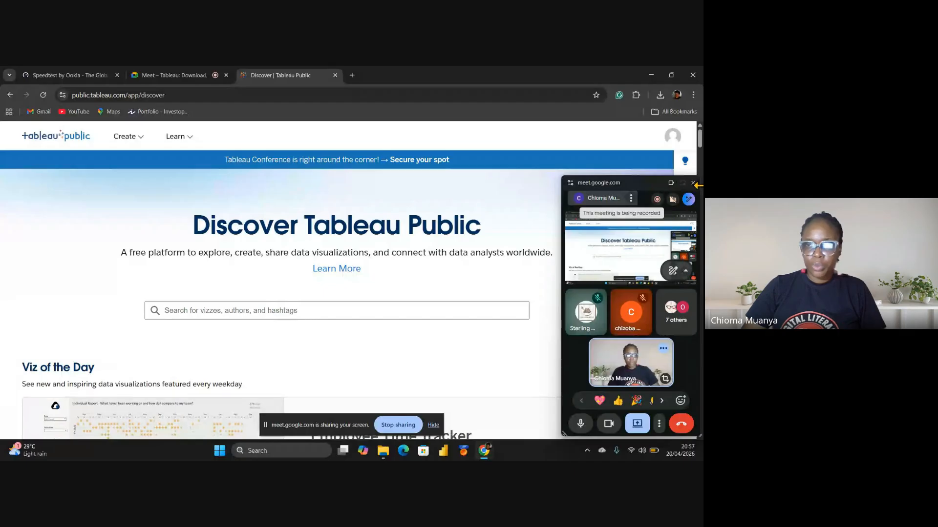
Shrink the Meet window and scroll the Discover page to the Tableau Ambassadors section
{"action": "left_click_drag", "start_coordinate": [650, 181], "coordinate": [655, 400]}
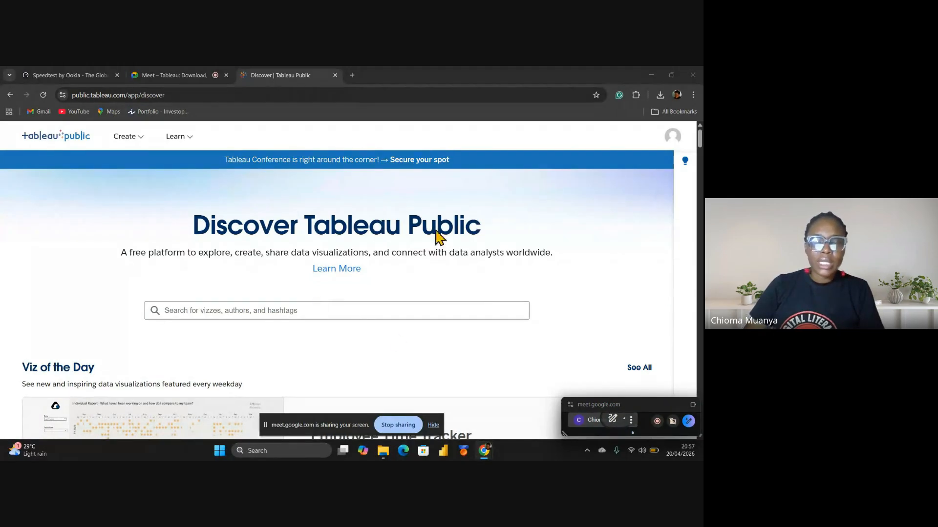
{"action": "scroll", "coordinate": [193, 213], "scroll_direction": "down", "scroll_amount": 3}
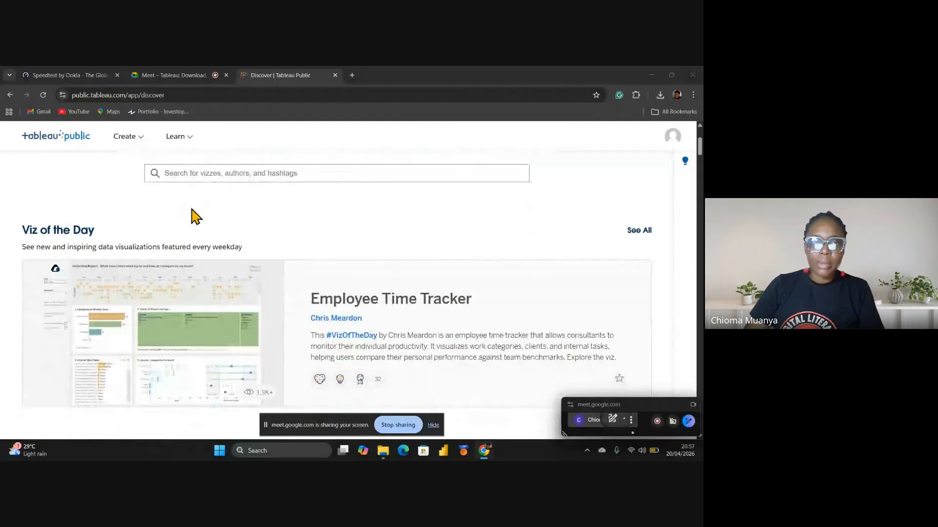
{"action": "scroll", "coordinate": [193, 215], "scroll_direction": "up", "scroll_amount": 3}
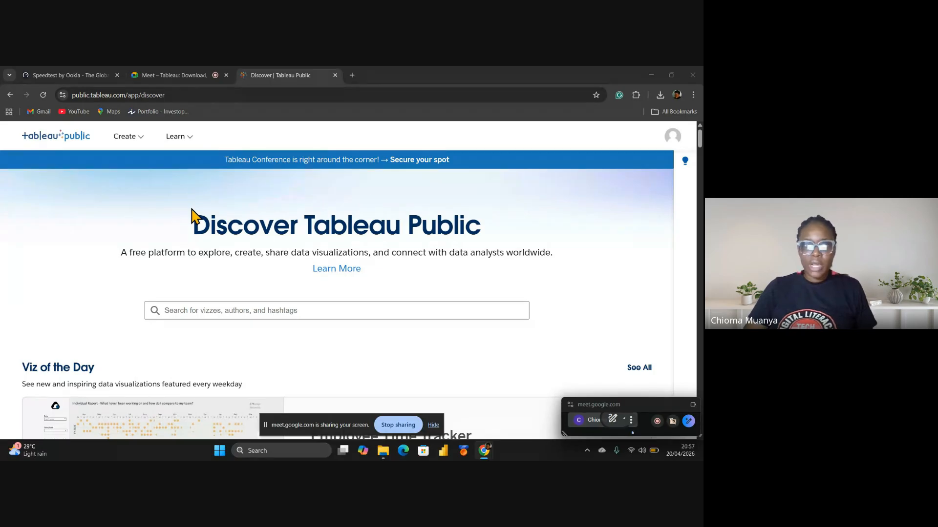
{"action": "scroll", "coordinate": [332, 215], "scroll_direction": "down", "scroll_amount": 4}
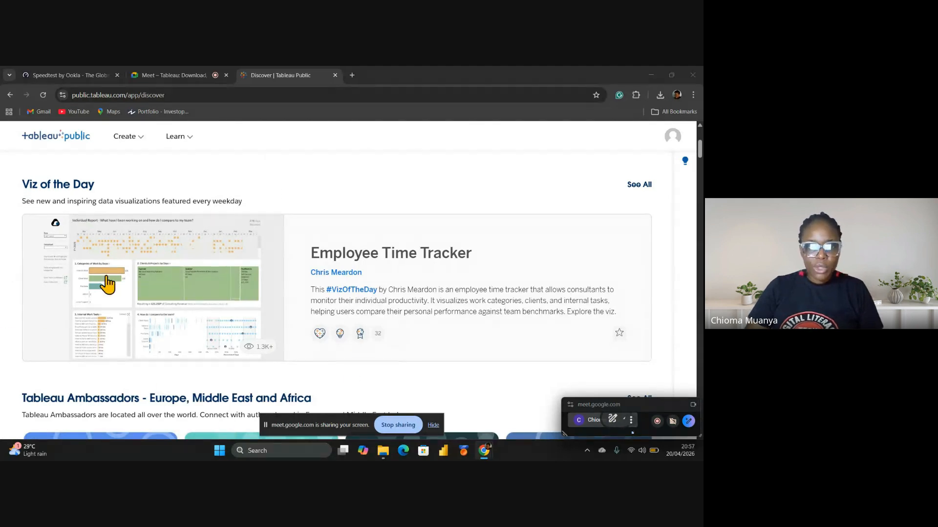
{"action": "scroll", "coordinate": [118, 281], "scroll_direction": "down", "scroll_amount": 7}
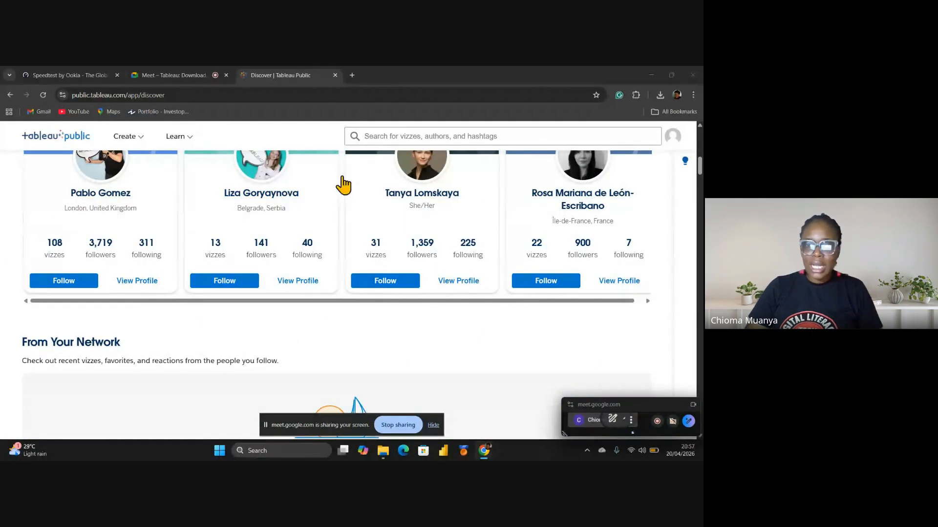
{"action": "scroll", "coordinate": [410, 234], "scroll_direction": "up", "scroll_amount": 2}
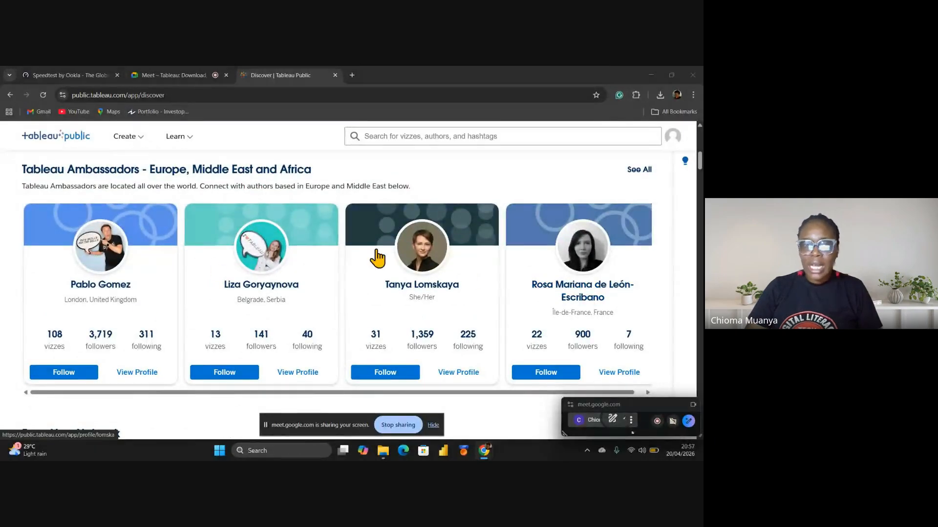
{"action": "scroll", "coordinate": [391, 254], "scroll_direction": "down", "scroll_amount": 5}
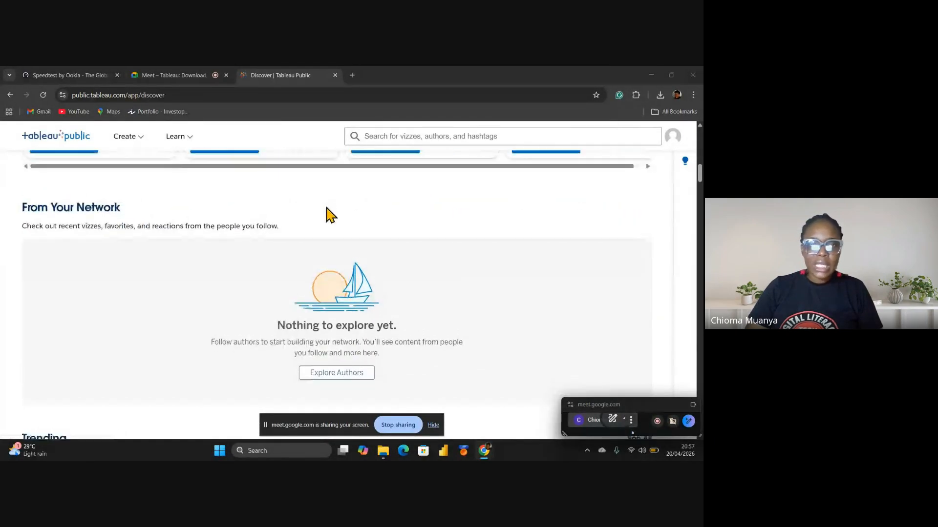
{"action": "scroll", "coordinate": [342, 215], "scroll_direction": "up", "scroll_amount": 5}
{"action": "scroll", "coordinate": [611, 273], "scroll_direction": "down", "scroll_amount": 2}
{"action": "scroll", "coordinate": [342, 228], "scroll_direction": "up", "scroll_amount": 2}
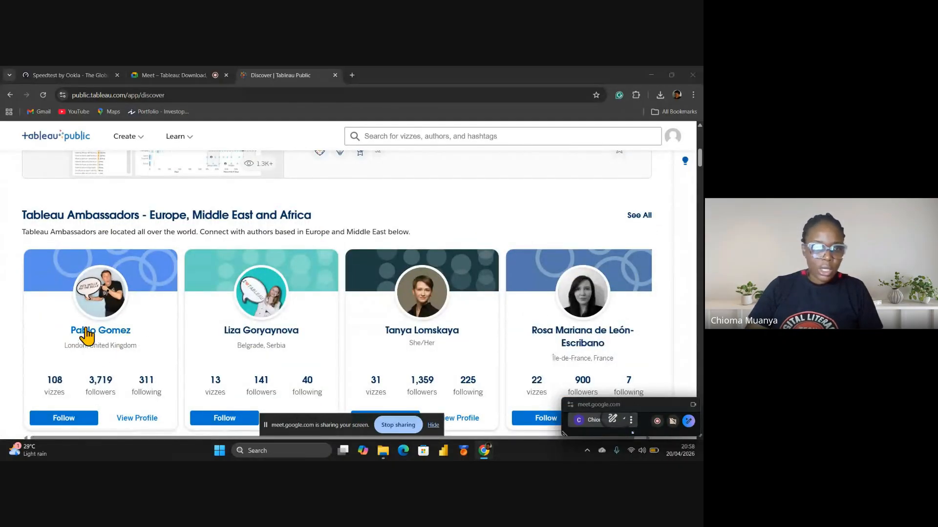
Browse the first ambassador's Vizzes grid and open the Earth Day: Océanos de Plástico viz
{"action": "left_click", "coordinate": [140, 418]}
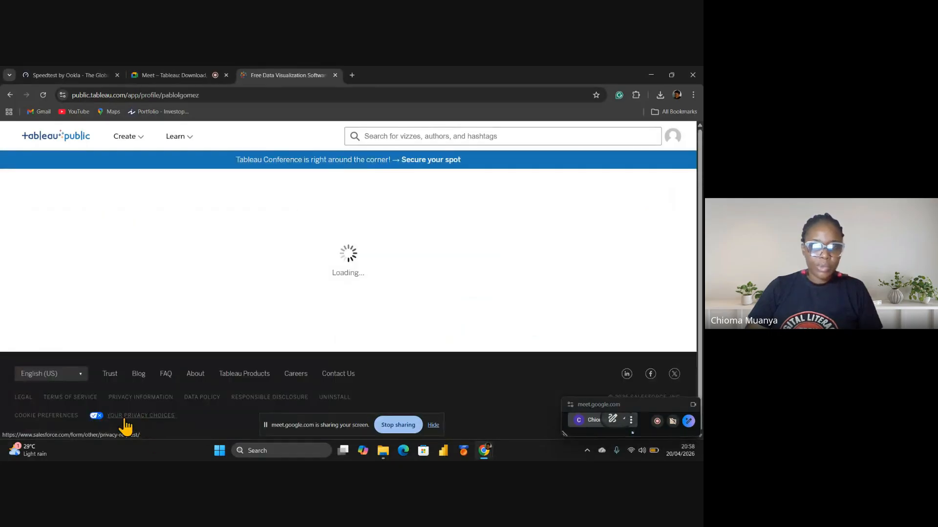
{"action": "scroll", "coordinate": [412, 308], "scroll_direction": "down", "scroll_amount": 5}
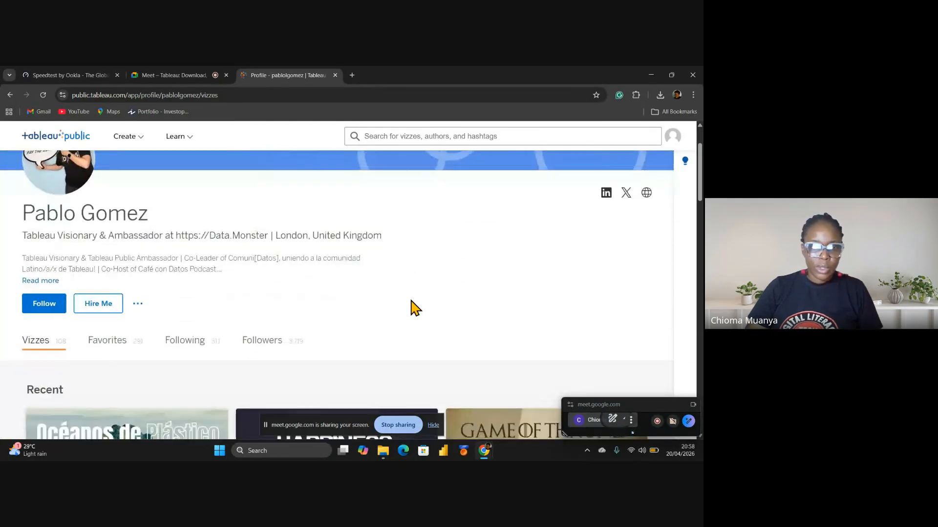
{"action": "scroll", "coordinate": [569, 310], "scroll_direction": "down", "scroll_amount": 5}
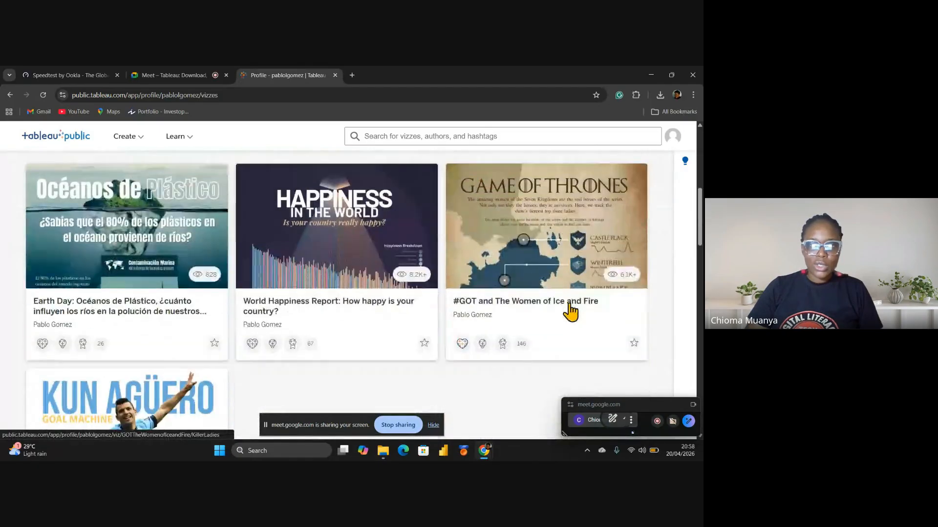
{"action": "scroll", "coordinate": [573, 312], "scroll_direction": "down", "scroll_amount": 12}
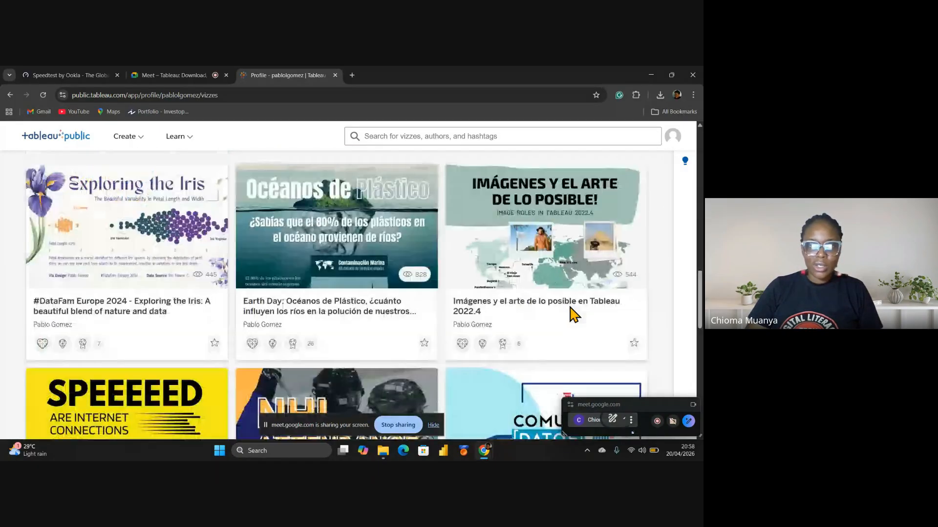
{"action": "scroll", "coordinate": [570, 315], "scroll_direction": "down", "scroll_amount": 5}
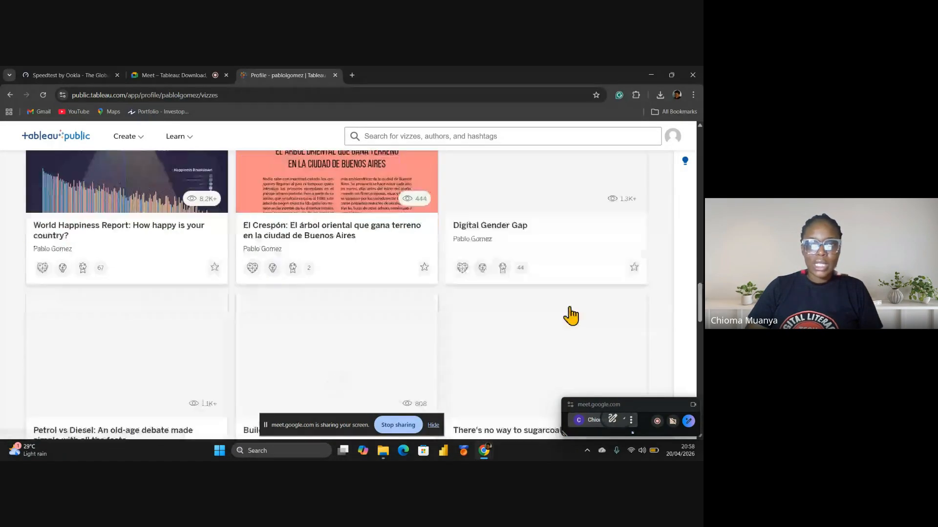
{"action": "scroll", "coordinate": [570, 316], "scroll_direction": "up", "scroll_amount": 10}
{"action": "scroll", "coordinate": [570, 315], "scroll_direction": "up", "scroll_amount": 10}
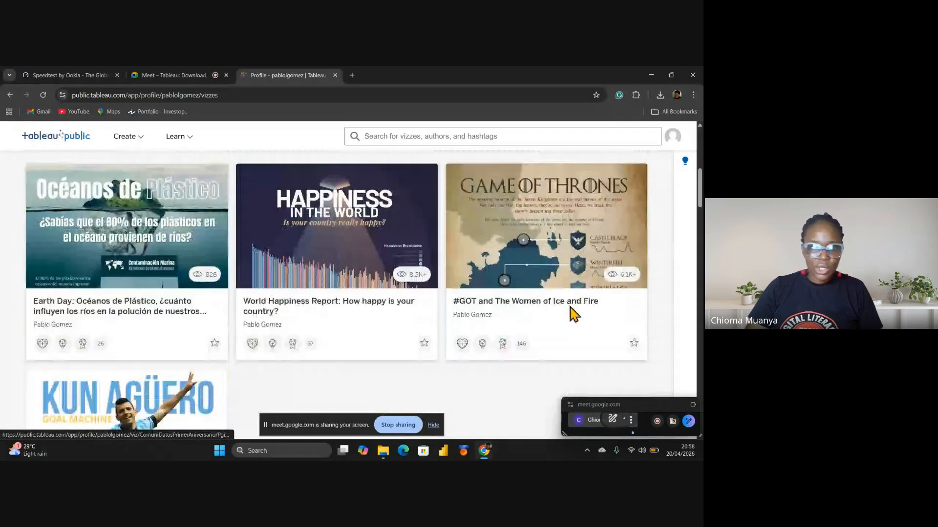
{"action": "left_click", "coordinate": [133, 352]}
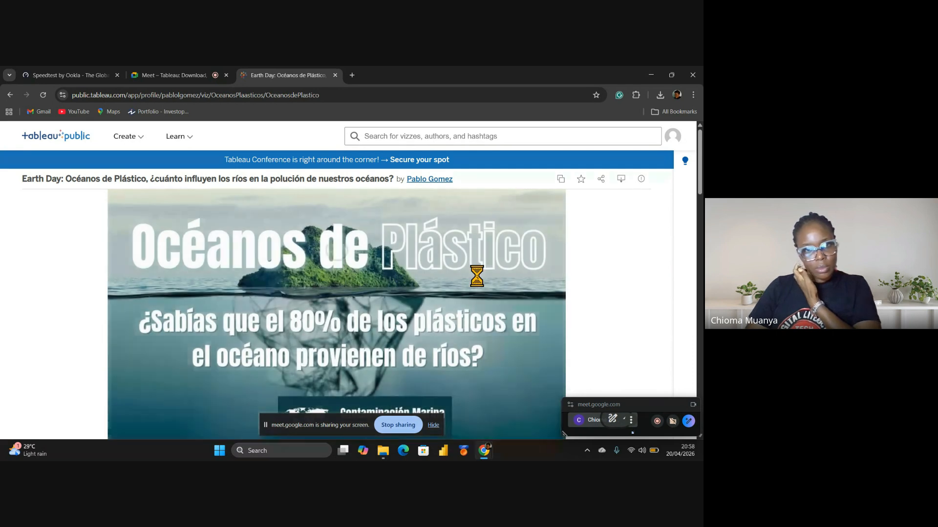
Scroll down through the Océanos de Plástico viz and back up to its title
{"action": "scroll", "coordinate": [481, 284], "scroll_direction": "down", "scroll_amount": 3}
{"action": "scroll", "coordinate": [481, 284], "scroll_direction": "down", "scroll_amount": 15}
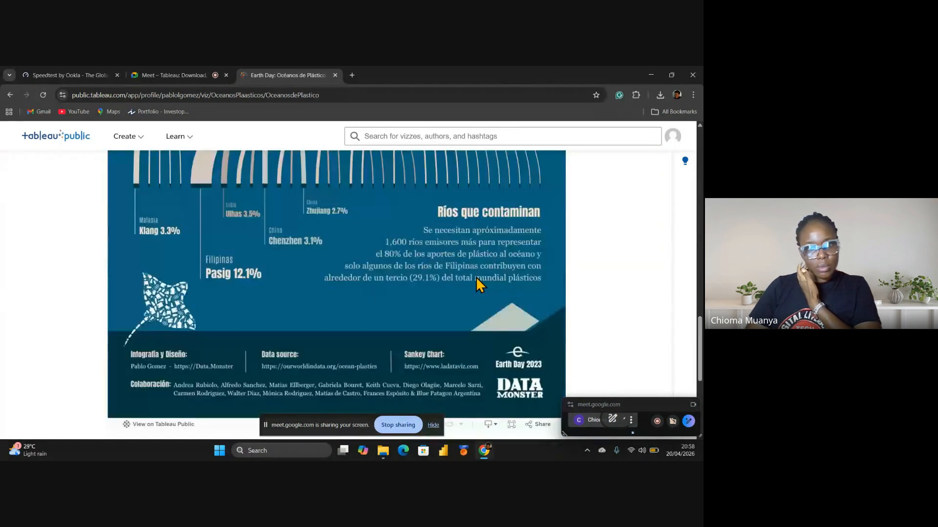
{"action": "scroll", "coordinate": [481, 284], "scroll_direction": "up", "scroll_amount": 5}
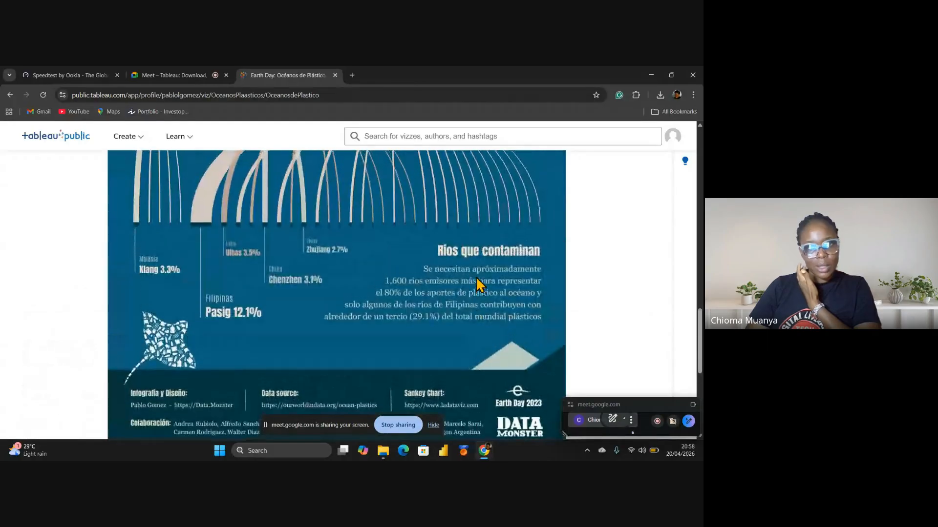
{"action": "scroll", "coordinate": [481, 284], "scroll_direction": "up", "scroll_amount": 5}
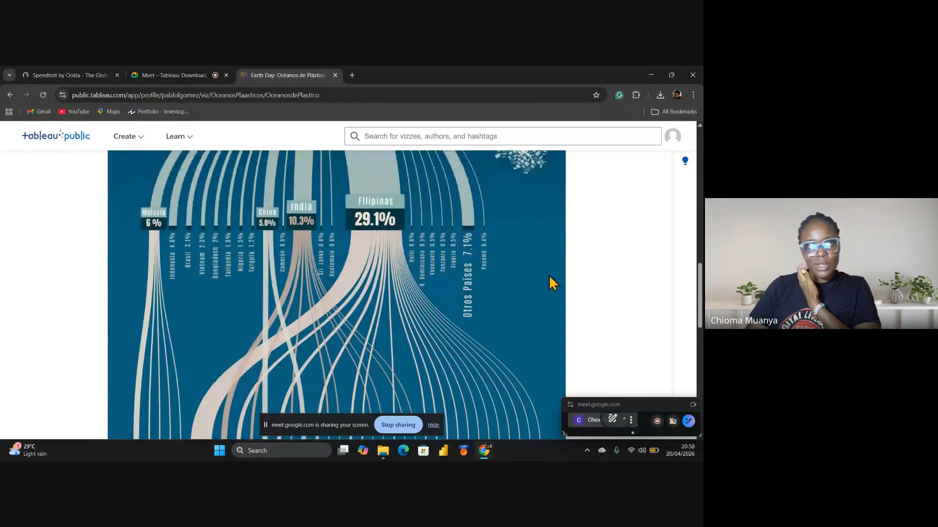
{"action": "scroll", "coordinate": [355, 272], "scroll_direction": "up", "scroll_amount": 5}
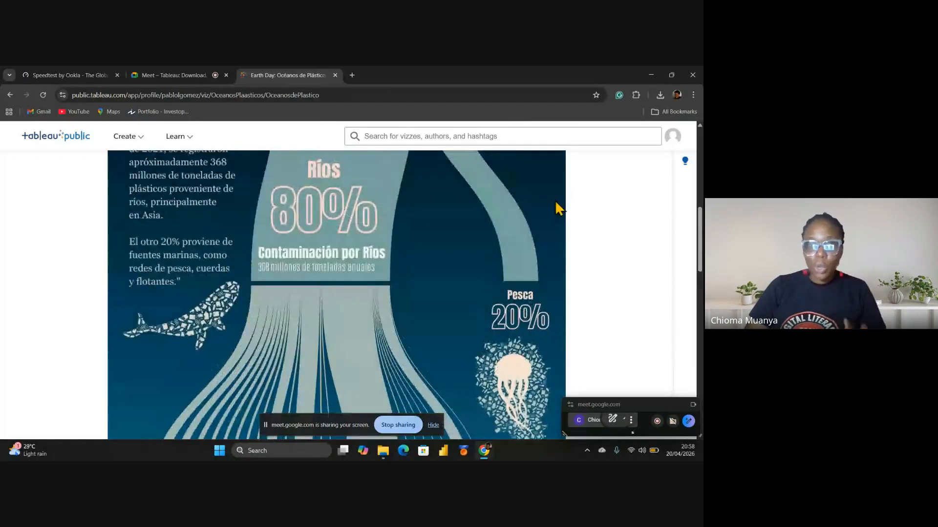
{"action": "scroll", "coordinate": [524, 191], "scroll_direction": "up", "scroll_amount": 5}
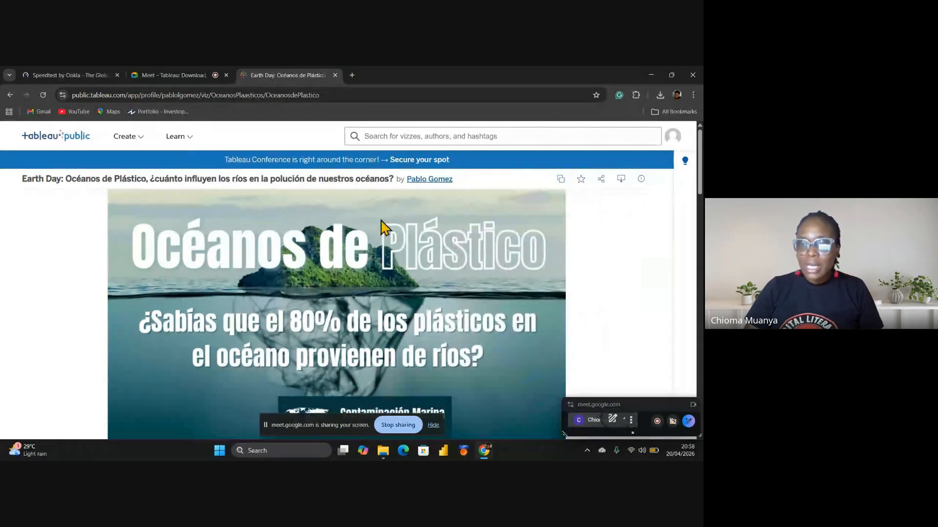
Visit your own profile, then go to Account Settings from the avatar menu
{"action": "left_click", "coordinate": [672, 137]}
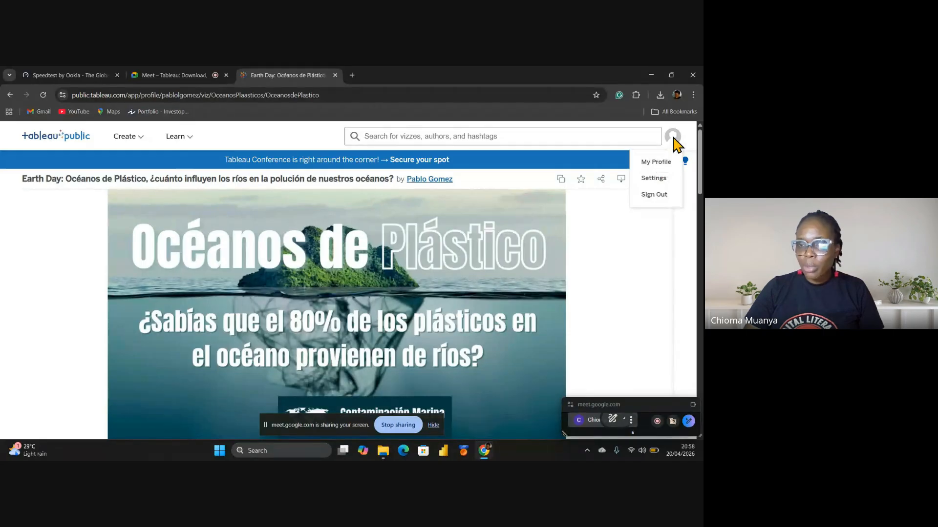
{"action": "left_click", "coordinate": [655, 162]}
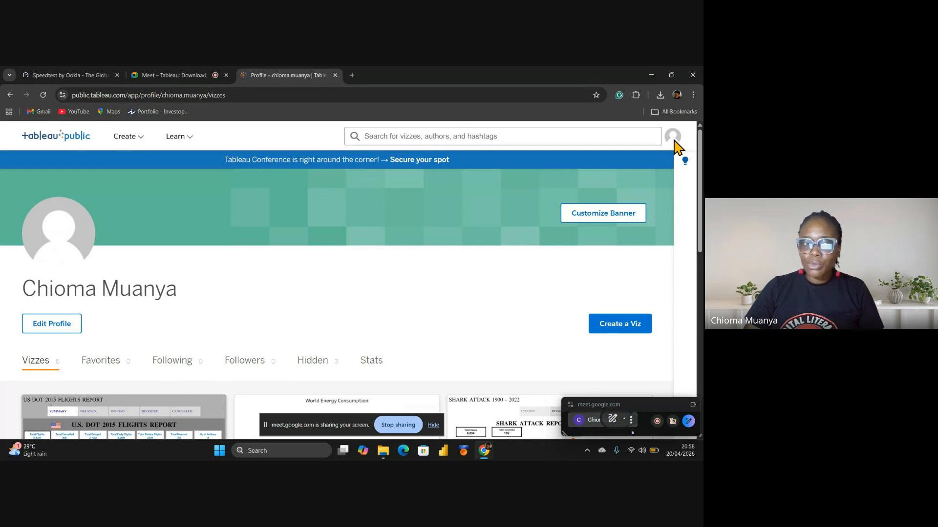
{"action": "left_click", "coordinate": [674, 140]}
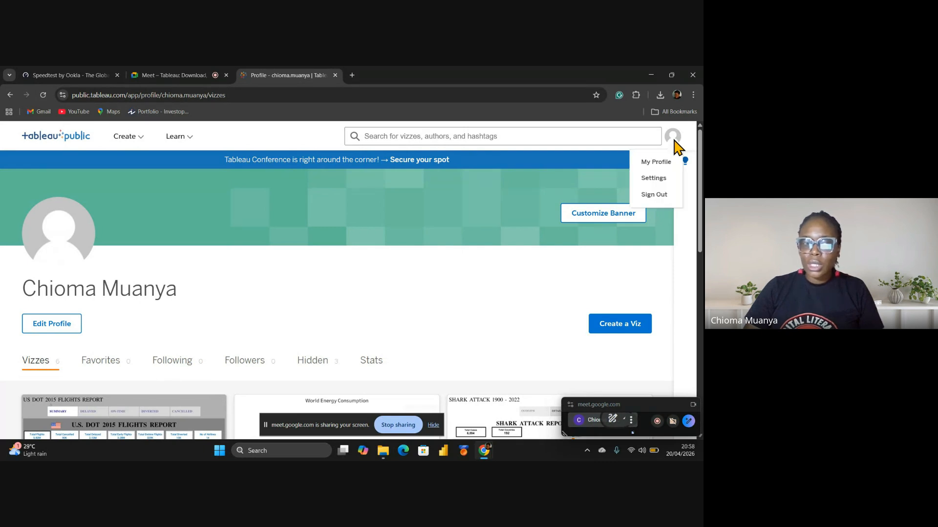
{"action": "left_click", "coordinate": [663, 179]}
Scroll Account Settings, open the learning resources list, and reopen the account menu
{"action": "scroll", "coordinate": [117, 264], "scroll_direction": "down", "scroll_amount": 3}
{"action": "left_click", "coordinate": [175, 136]}
{"action": "scroll", "coordinate": [137, 215], "scroll_direction": "down", "scroll_amount": 3}
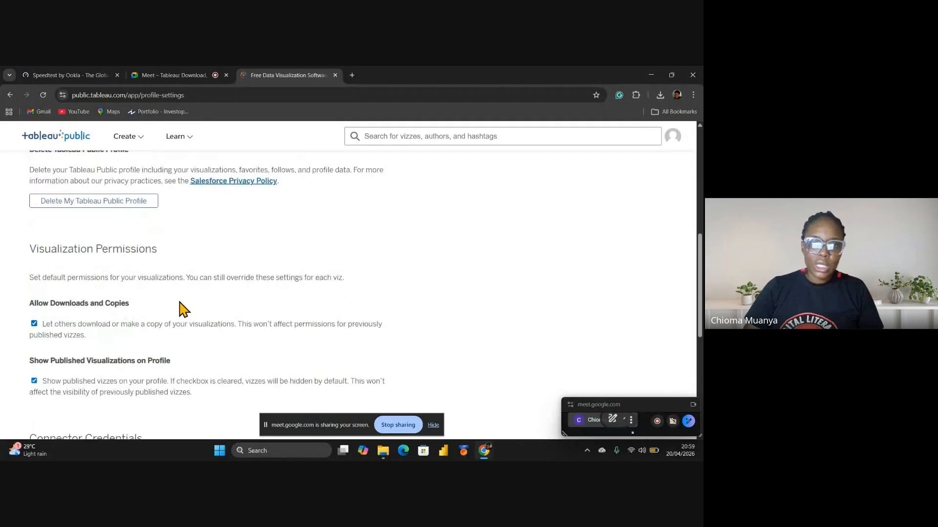
{"action": "scroll", "coordinate": [176, 308], "scroll_direction": "up", "scroll_amount": 6}
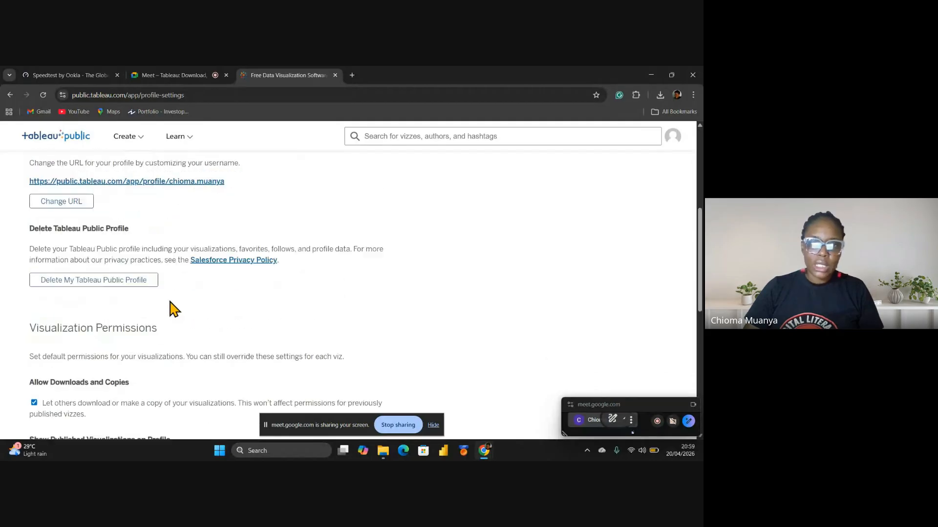
{"action": "left_click", "coordinate": [674, 139]}
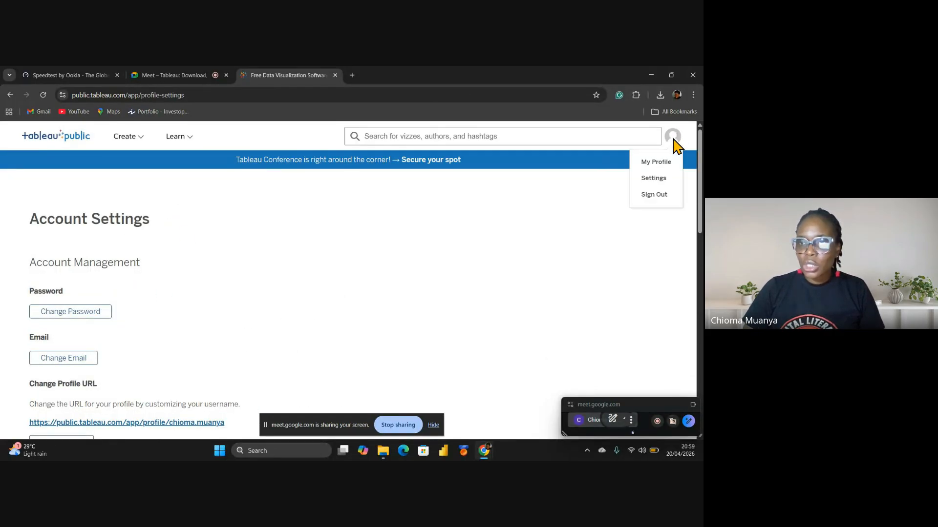
Go to My Profile, scroll to the viz cards, and open the Flights viz
{"action": "left_click", "coordinate": [663, 164]}
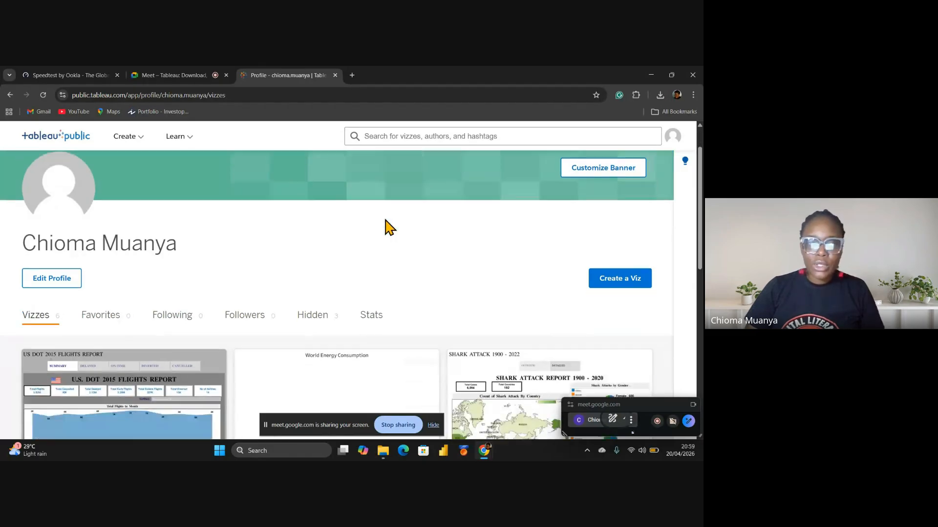
{"action": "scroll", "coordinate": [385, 226], "scroll_direction": "down", "scroll_amount": 4}
{"action": "scroll", "coordinate": [440, 293], "scroll_direction": "down", "scroll_amount": 5}
{"action": "scroll", "coordinate": [427, 291], "scroll_direction": "up", "scroll_amount": 6}
{"action": "scroll", "coordinate": [429, 290], "scroll_direction": "up", "scroll_amount": 3}
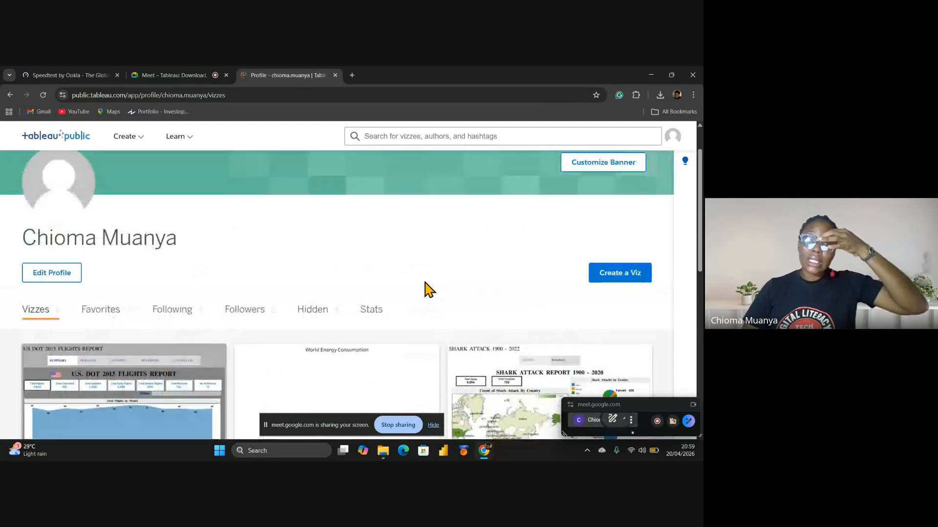
{"action": "scroll", "coordinate": [429, 290], "scroll_direction": "down", "scroll_amount": 4}
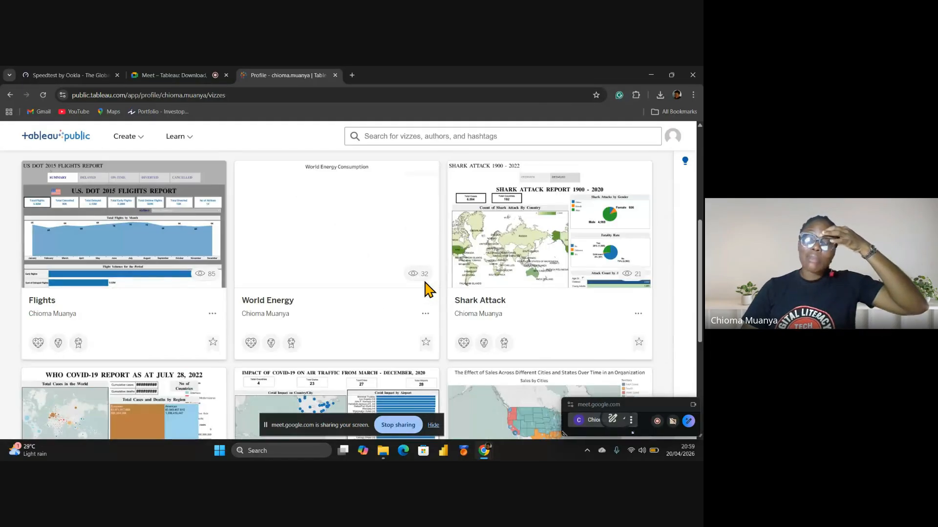
{"action": "left_click", "coordinate": [156, 238]}
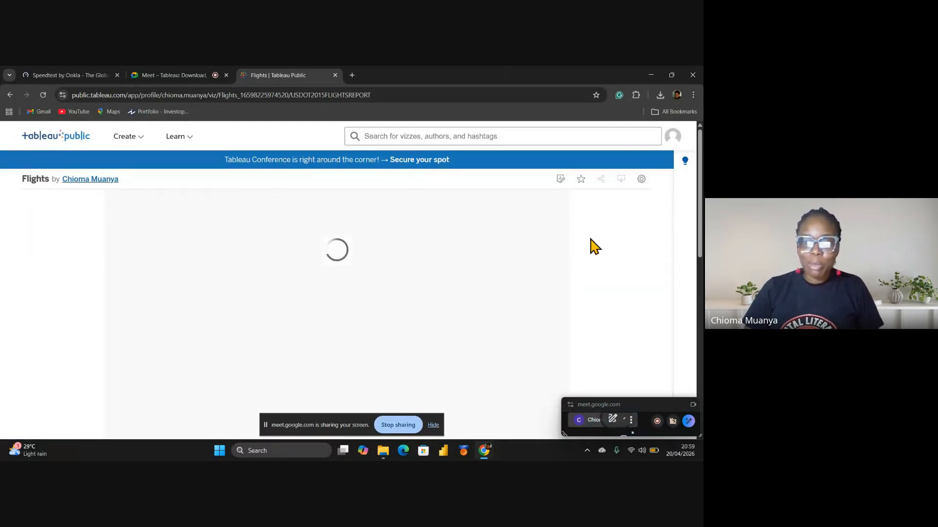
View the Flights report's Delayed and On-Time views, then go back two pages
{"action": "scroll", "coordinate": [393, 249], "scroll_direction": "down", "scroll_amount": 5}
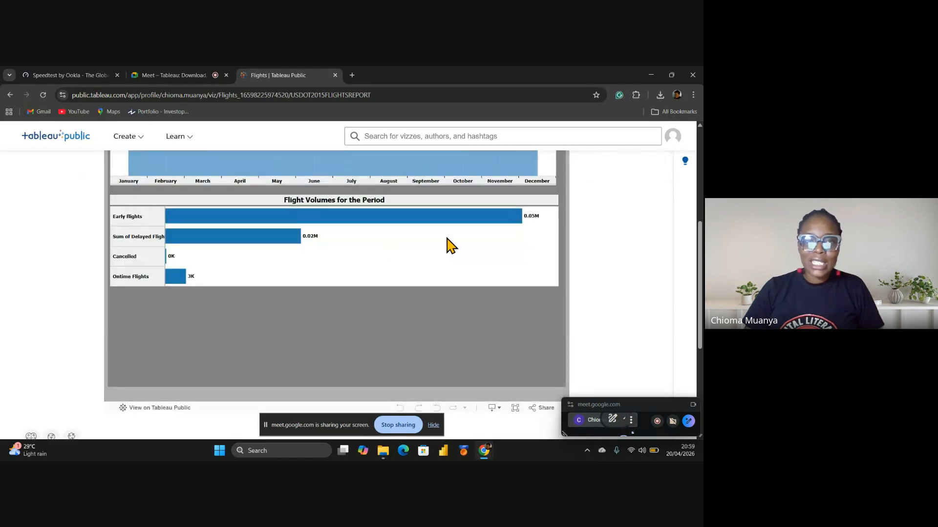
{"action": "scroll", "coordinate": [452, 245], "scroll_direction": "up", "scroll_amount": 5}
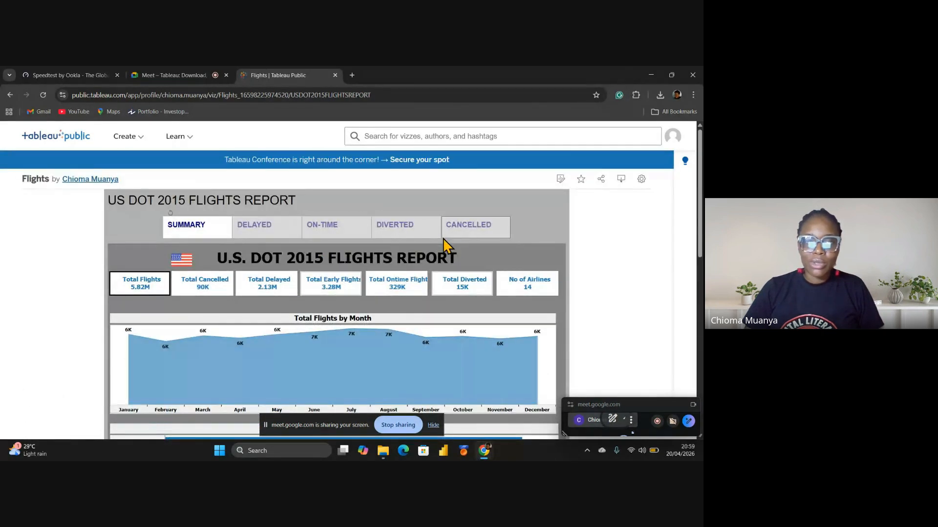
{"action": "left_click", "coordinate": [279, 229]}
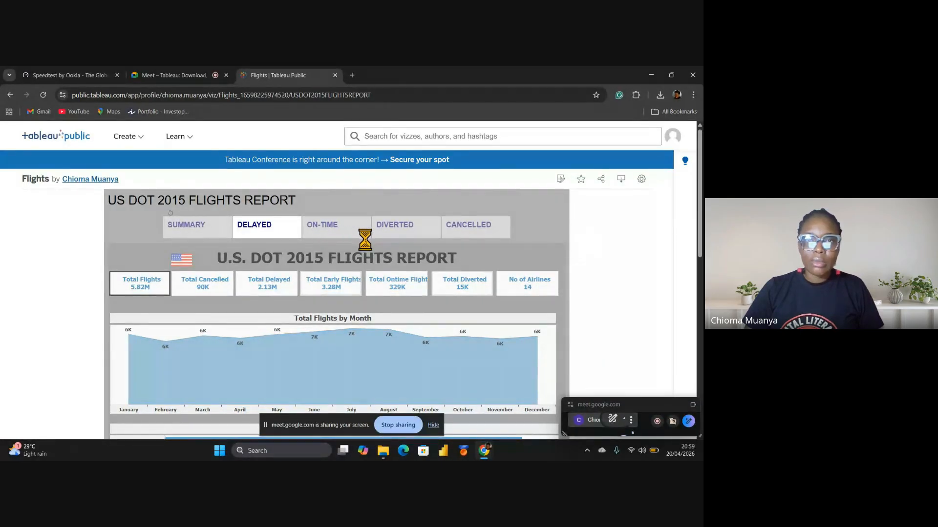
{"action": "left_click", "coordinate": [341, 234]}
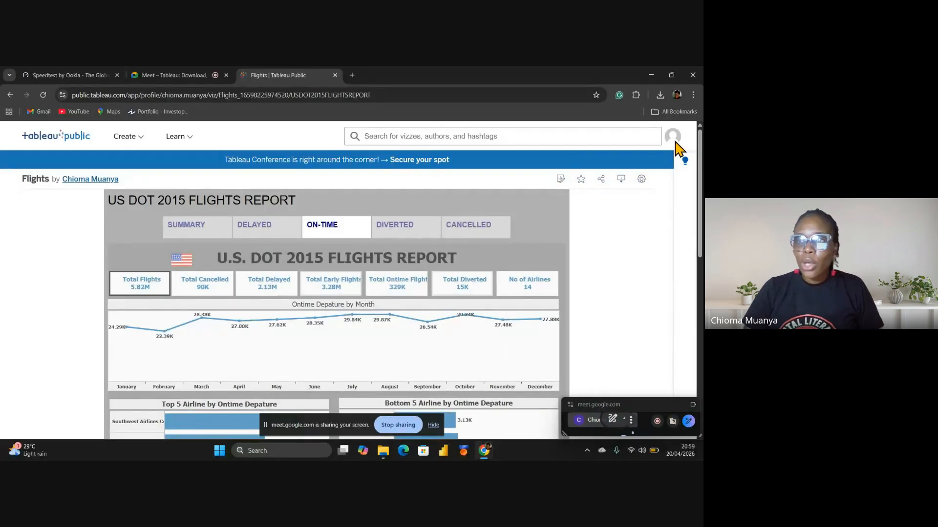
{"action": "left_click", "coordinate": [7, 99]}
{"action": "left_click", "coordinate": [10, 96]}
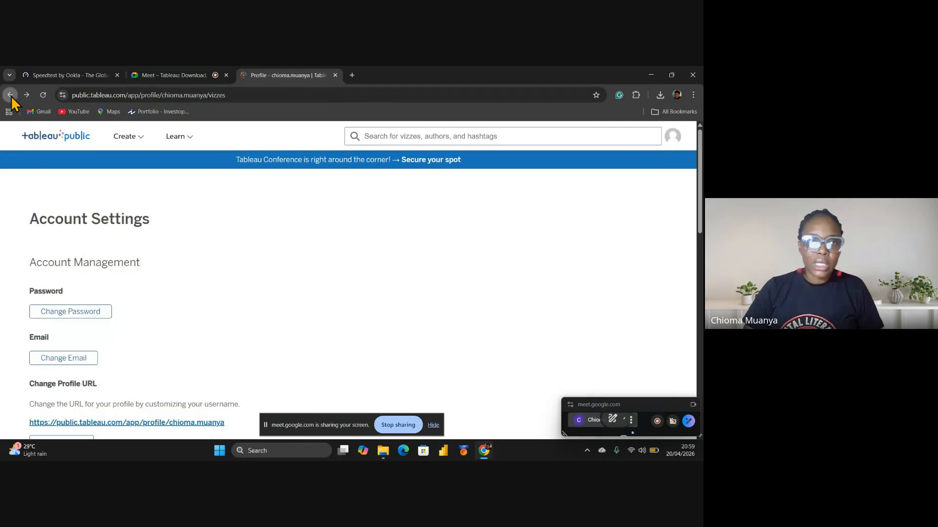
Scroll the profile page and start a new browser workbook with Create a Viz
{"action": "scroll", "coordinate": [307, 272], "scroll_direction": "down", "scroll_amount": 2}
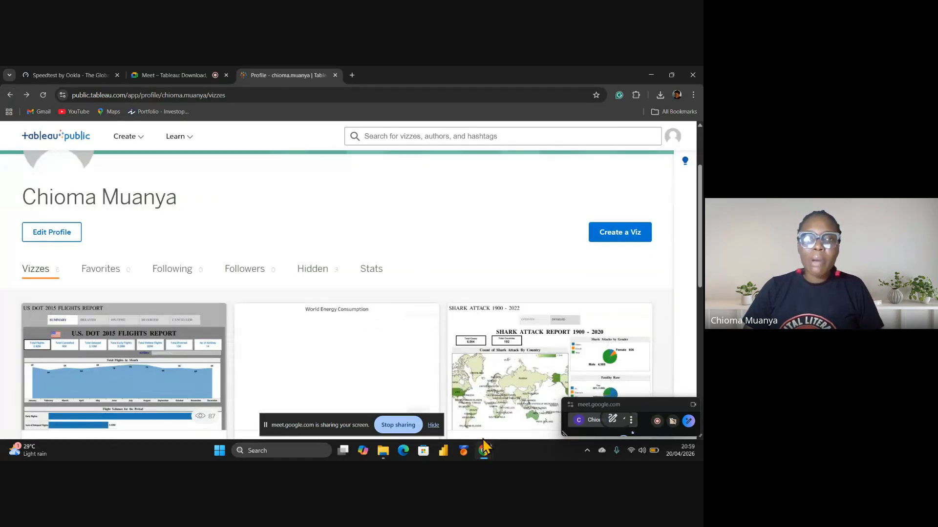
{"action": "left_click", "coordinate": [616, 239]}
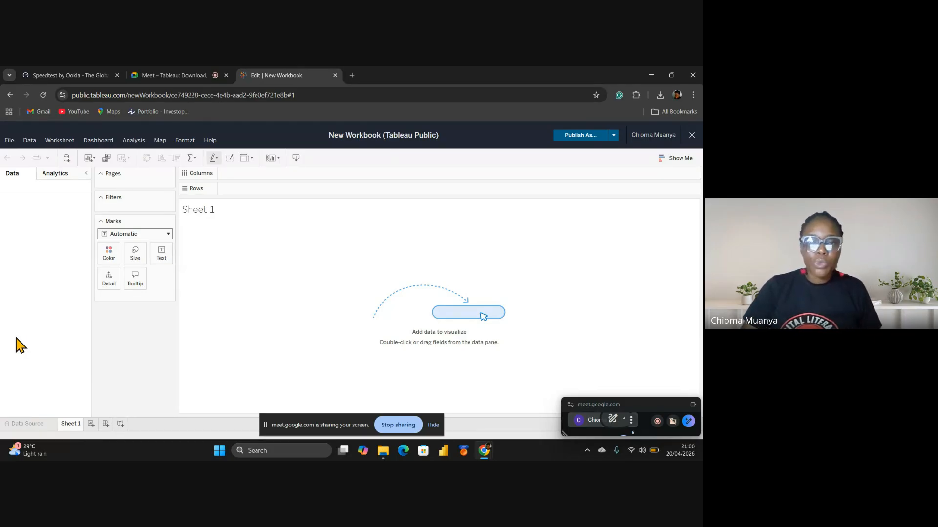
Search Windows for 'tablea' and launch the Tableau 2026 desktop app
{"action": "left_click", "coordinate": [267, 453]}
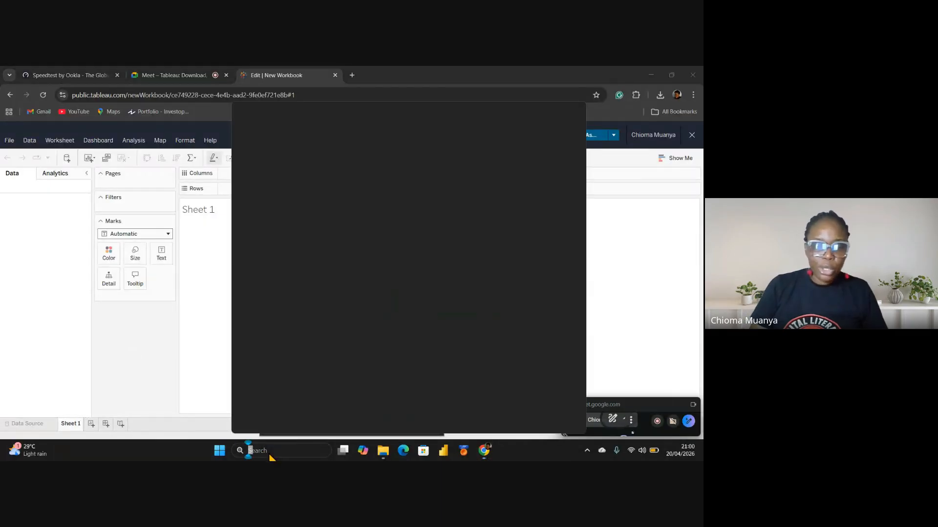
{"action": "type", "text": "table"}
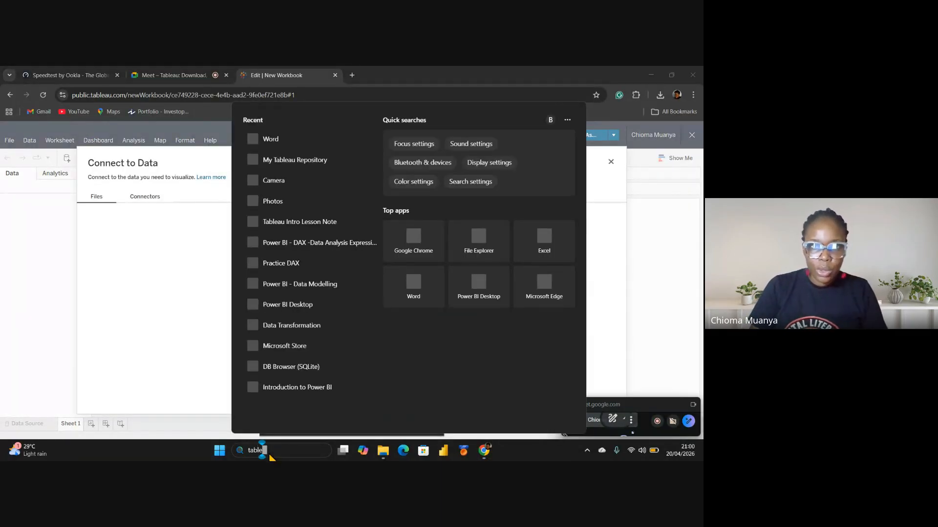
{"action": "type", "text": "au 2025.3"}
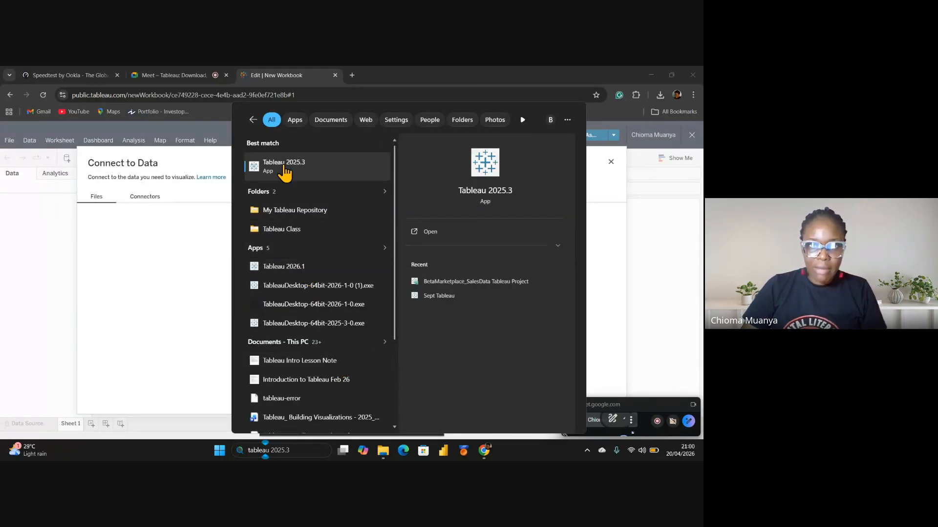
{"action": "left_click", "coordinate": [303, 268]}
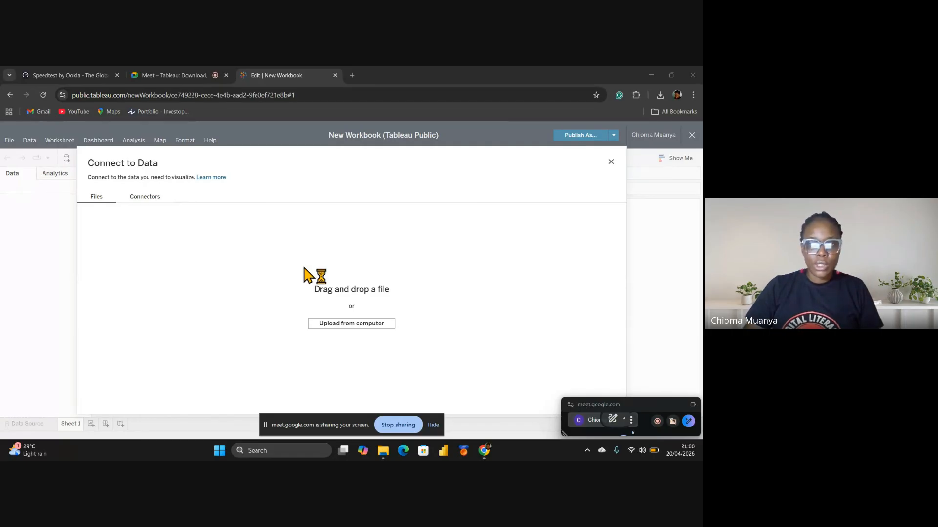
Bring the shared Chrome window back and switch to the Google Meet call tab
{"action": "mouse_move", "coordinate": [485, 453]}
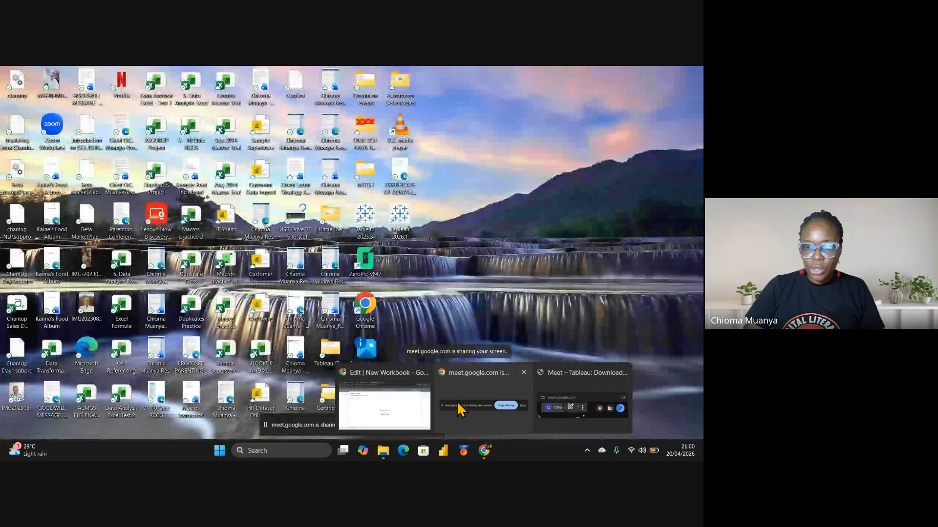
{"action": "left_click", "coordinate": [457, 401]}
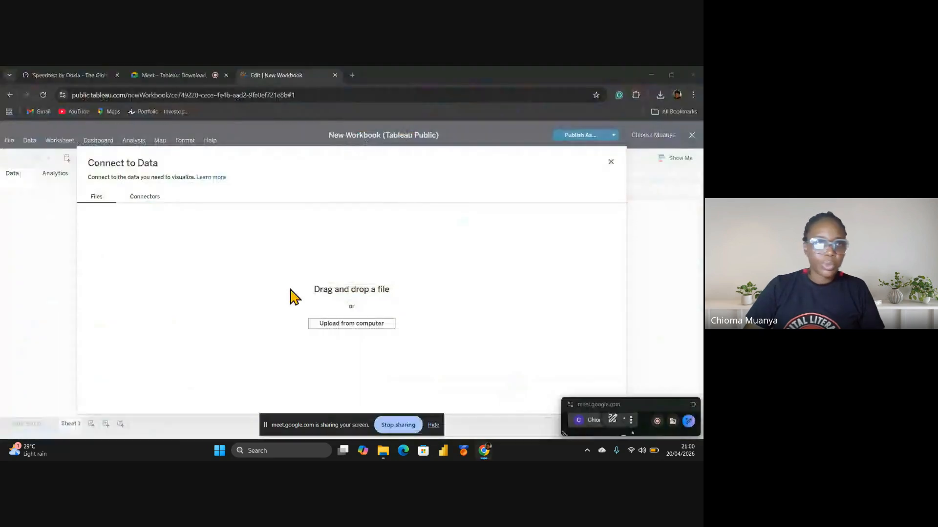
{"action": "left_click", "coordinate": [161, 75]}
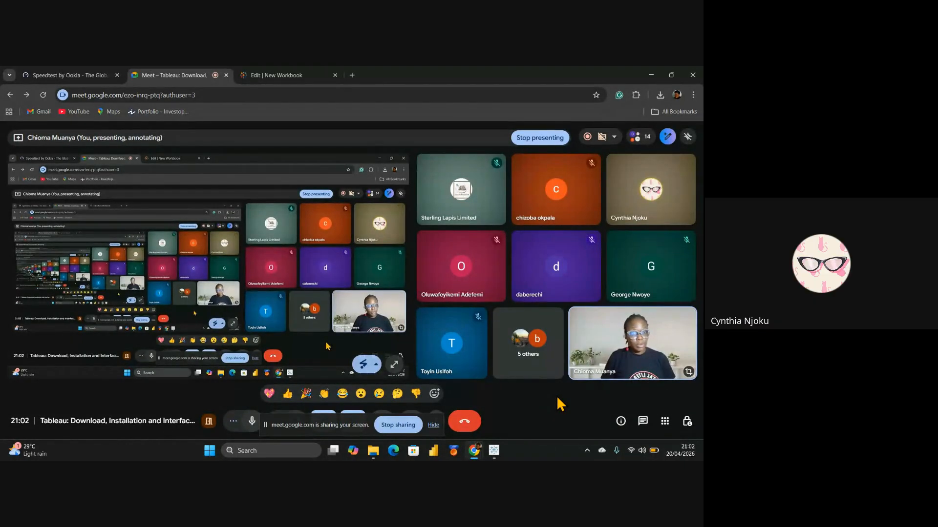
Bring the Tableau - Book1 desktop window to the front from the taskbar
{"action": "left_click", "coordinate": [493, 454]}
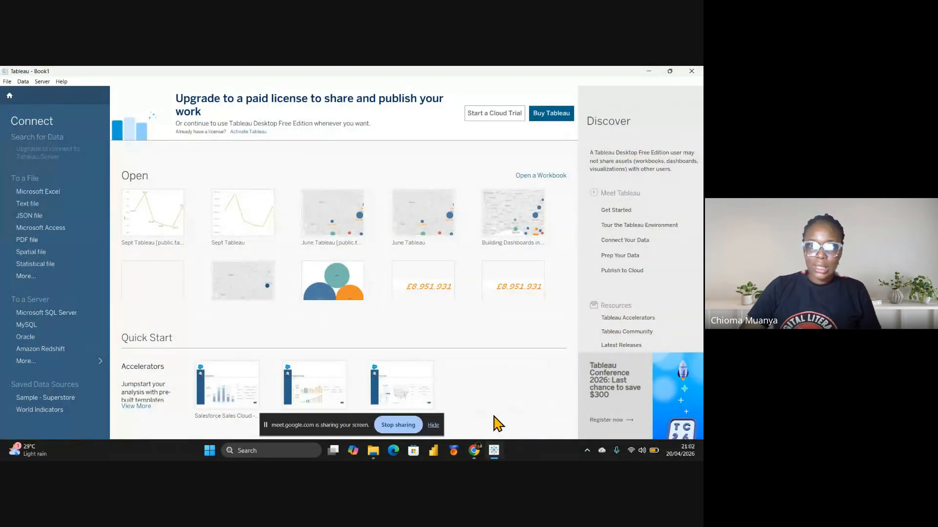
Expand the server connectors to show all 69 installed and 51 additional connectors
{"action": "mouse_move", "coordinate": [544, 278]}
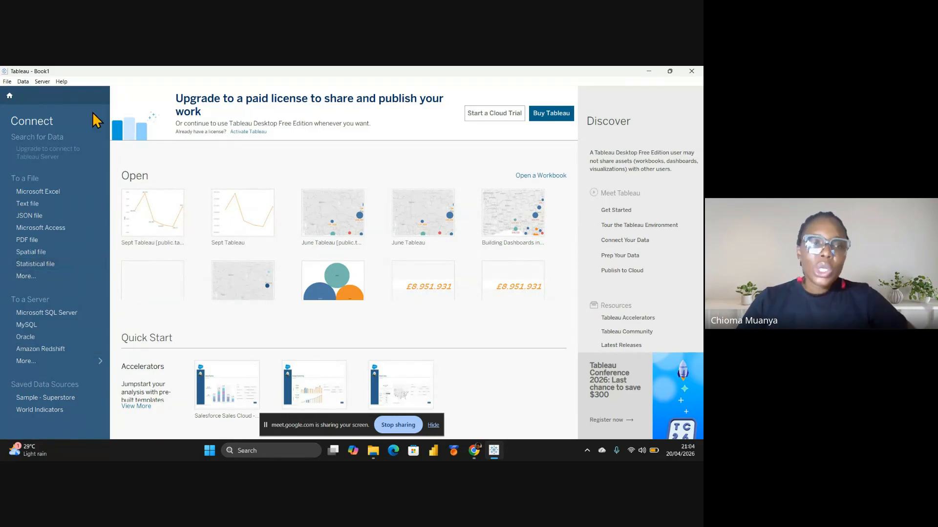
{"action": "left_click", "coordinate": [36, 205]}
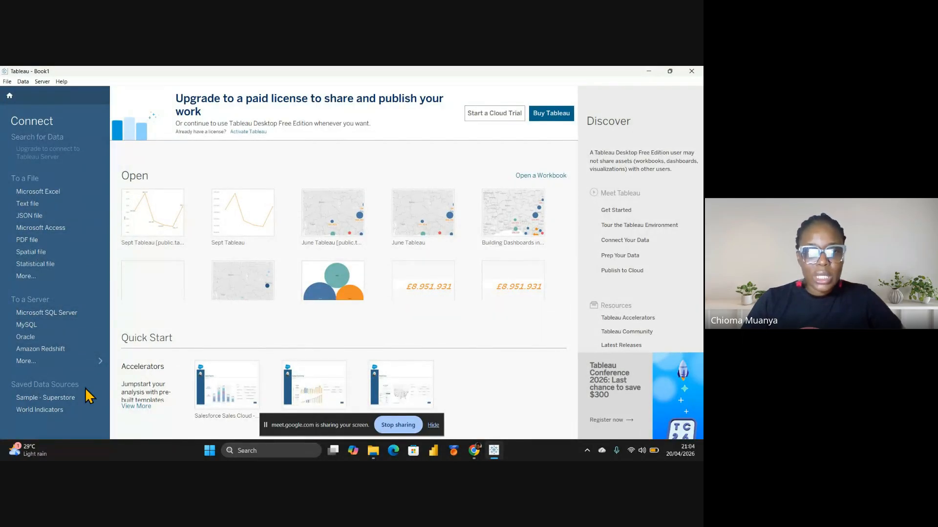
{"action": "left_click", "coordinate": [36, 362]}
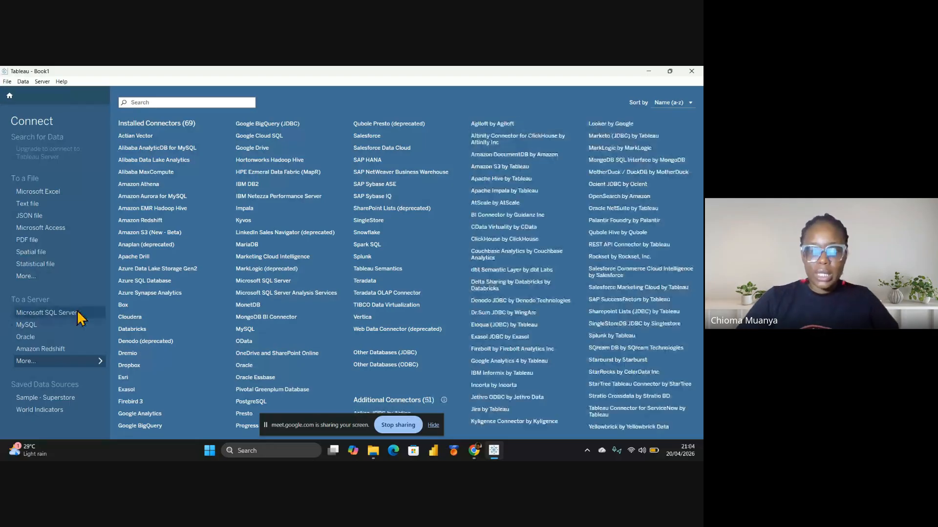
Dismiss the screen-sharing notice and check the connector sort options without changing the order
{"action": "left_click", "coordinate": [436, 427]}
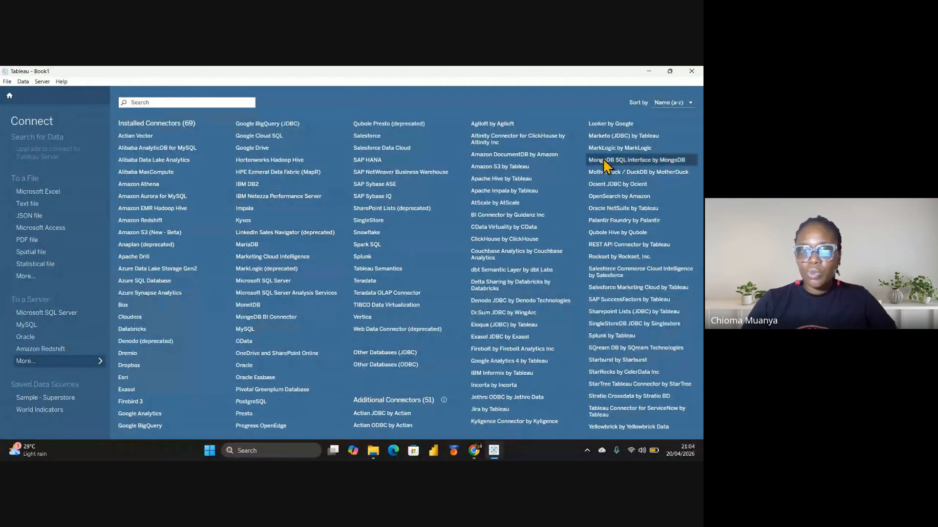
{"action": "left_click", "coordinate": [691, 103]}
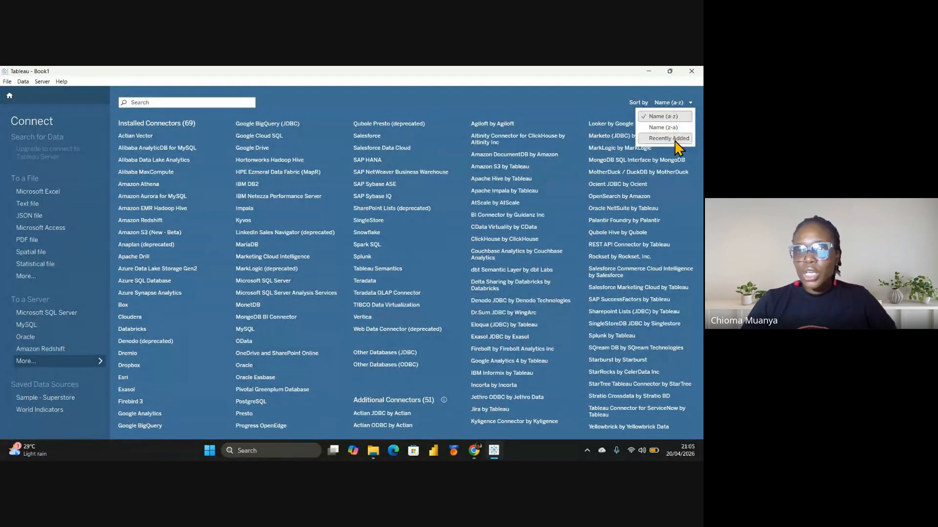
{"action": "left_click", "coordinate": [447, 98]}
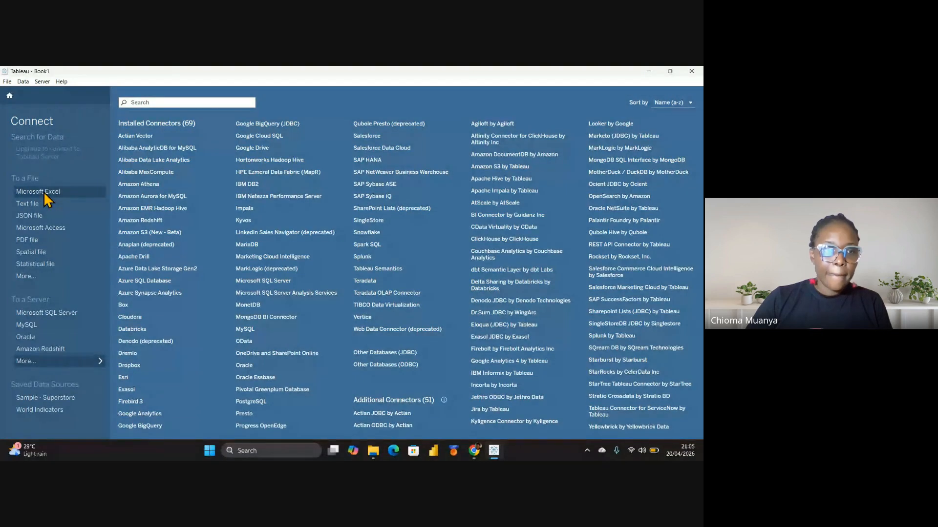
Open the Sample - Superstore saved source, then close Tableau without saving the workbook
{"action": "left_click", "coordinate": [33, 398]}
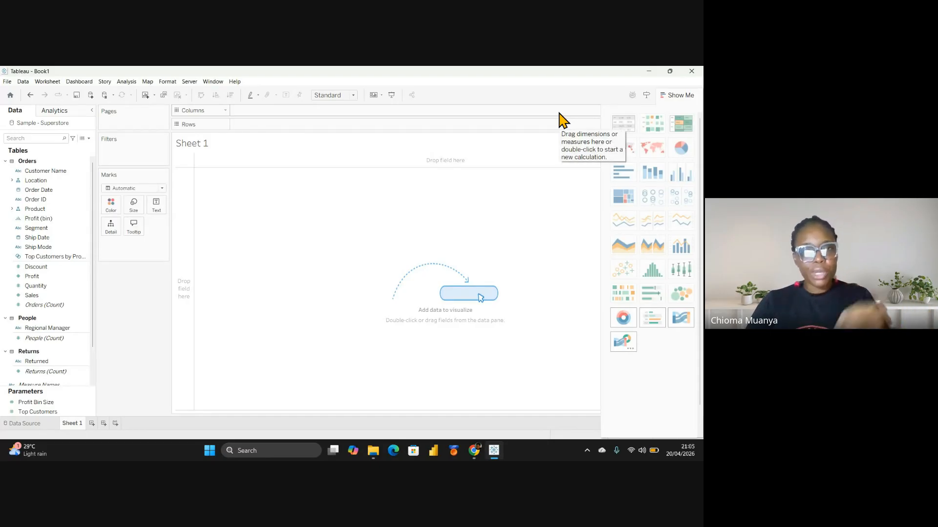
{"action": "left_click", "coordinate": [692, 71]}
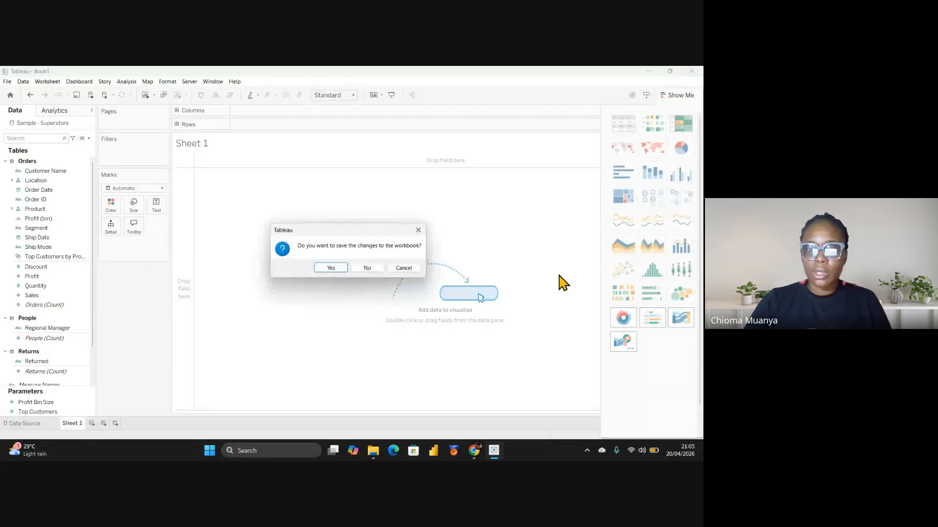
{"action": "left_click", "coordinate": [367, 268]}
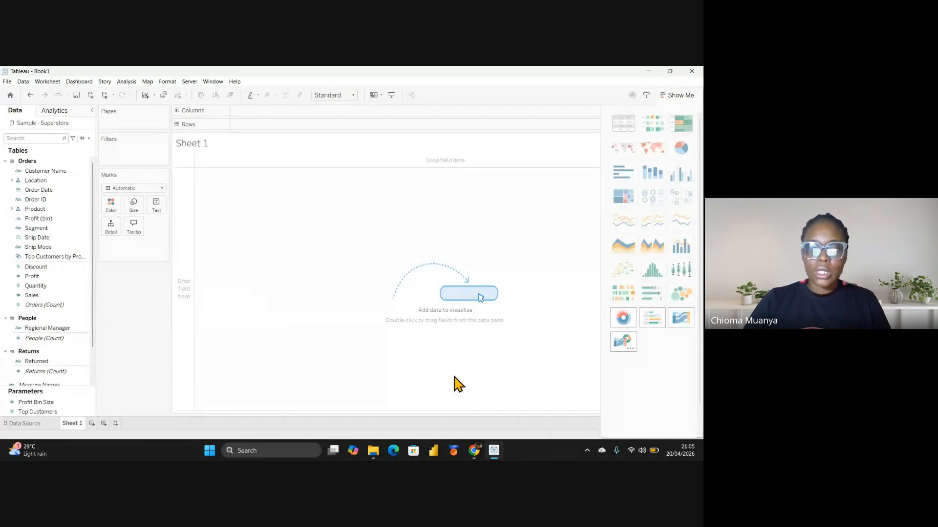
{"action": "left_click", "coordinate": [309, 451]}
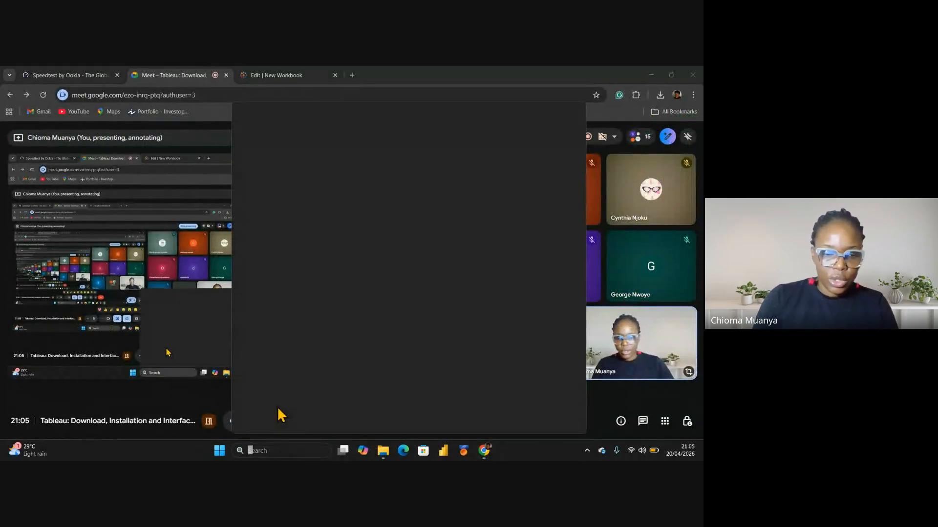
Search Windows for 'table' and launch Tableau 2026.1
{"action": "type", "text": "tableau 2026.1"}
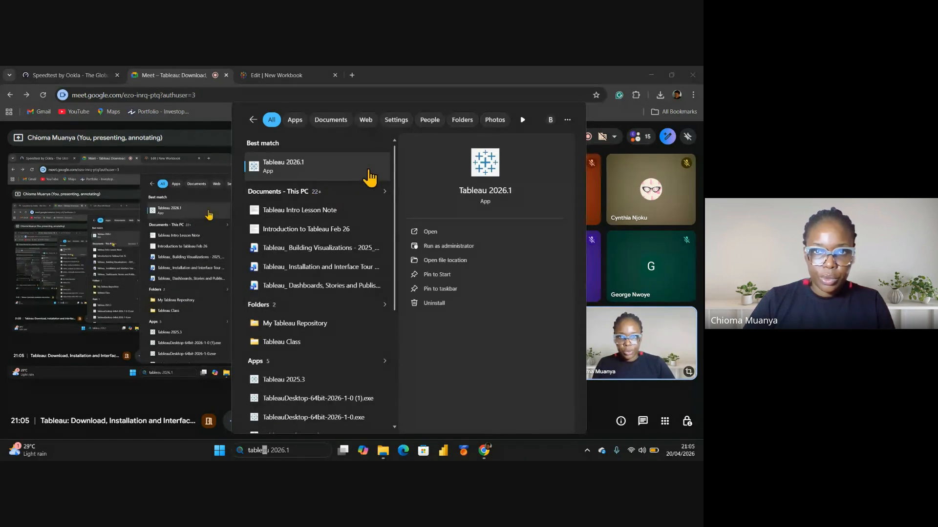
{"action": "left_click", "coordinate": [439, 235]}
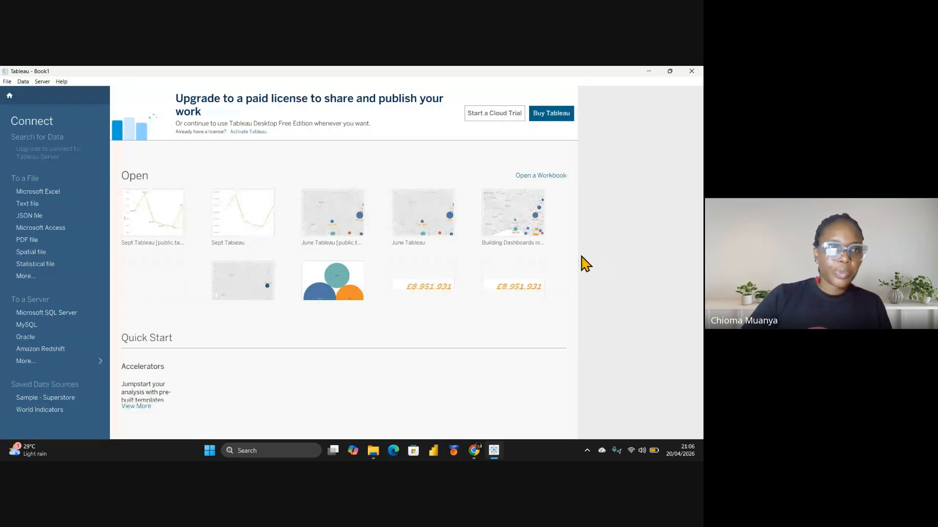
Choose Microsoft Excel under To a File to browse for a workbook
{"action": "left_click", "coordinate": [31, 192]}
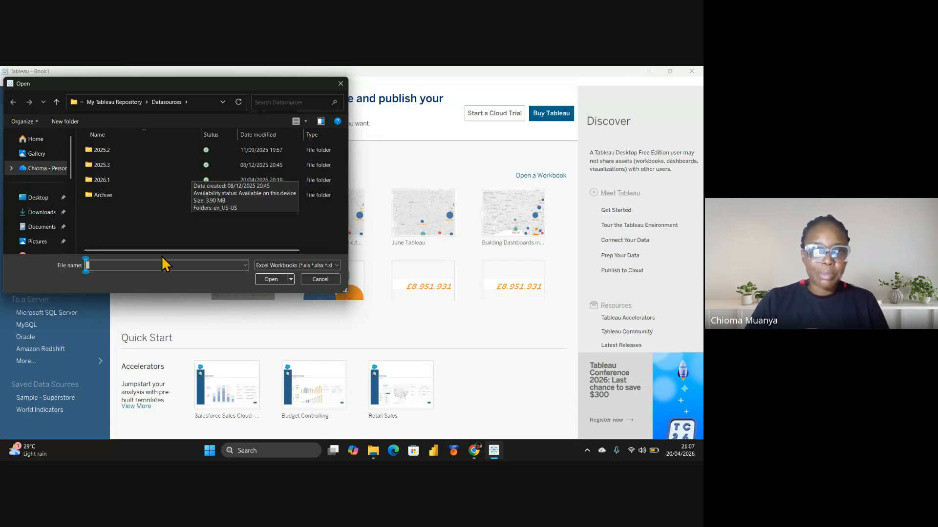
{"action": "scroll", "coordinate": [59, 149], "scroll_direction": "down", "scroll_amount": 3}
{"action": "scroll", "coordinate": [59, 149], "scroll_direction": "down", "scroll_amount": 1}
Open Sample Superstore from the Tableau Class folder and put the Orders sheet on the canvas
{"action": "left_click", "coordinate": [39, 180]}
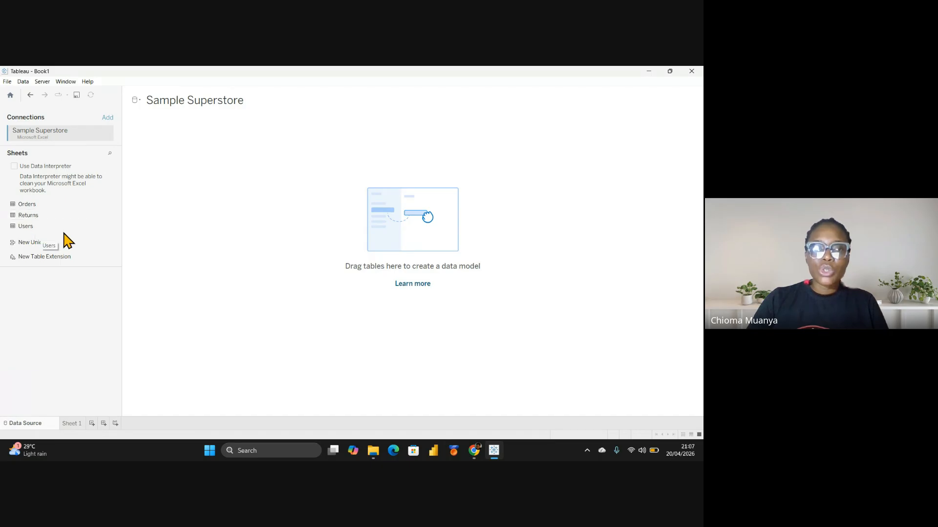
{"action": "left_click", "coordinate": [42, 205]}
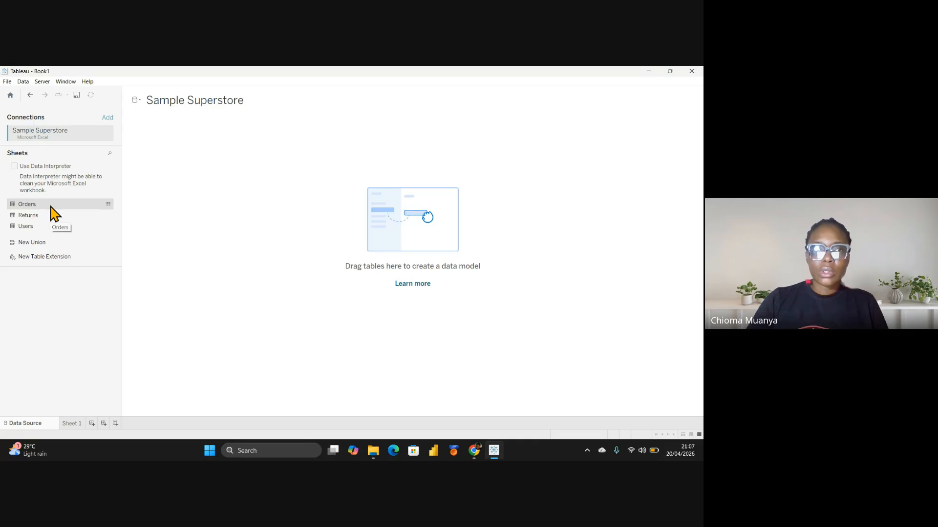
{"action": "double_click", "coordinate": [51, 207]}
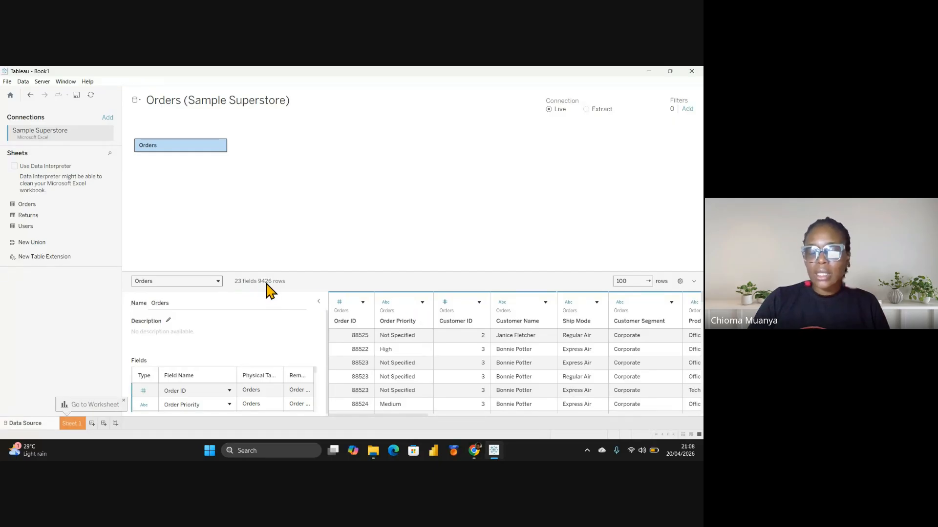
Collapse Table Details so the grid shows the Product Category, Sub-Category and Container columns
{"action": "scroll", "coordinate": [408, 335], "scroll_direction": "down", "scroll_amount": 3}
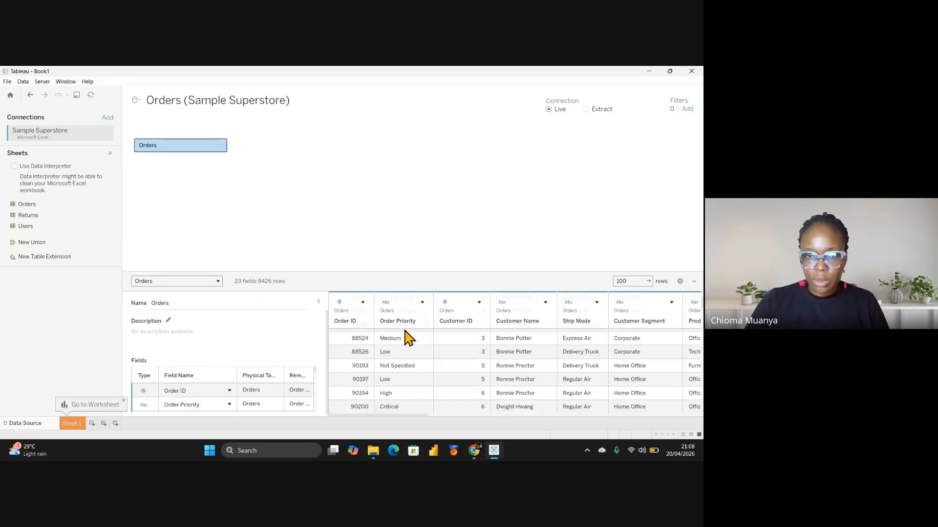
{"action": "scroll", "coordinate": [391, 339], "scroll_direction": "up", "scroll_amount": 3}
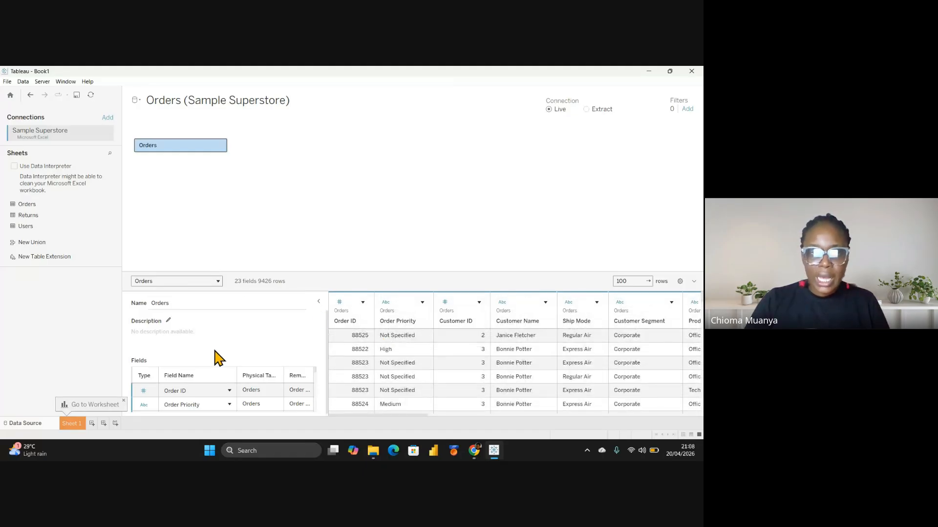
{"action": "scroll", "coordinate": [215, 359], "scroll_direction": "down", "scroll_amount": 1}
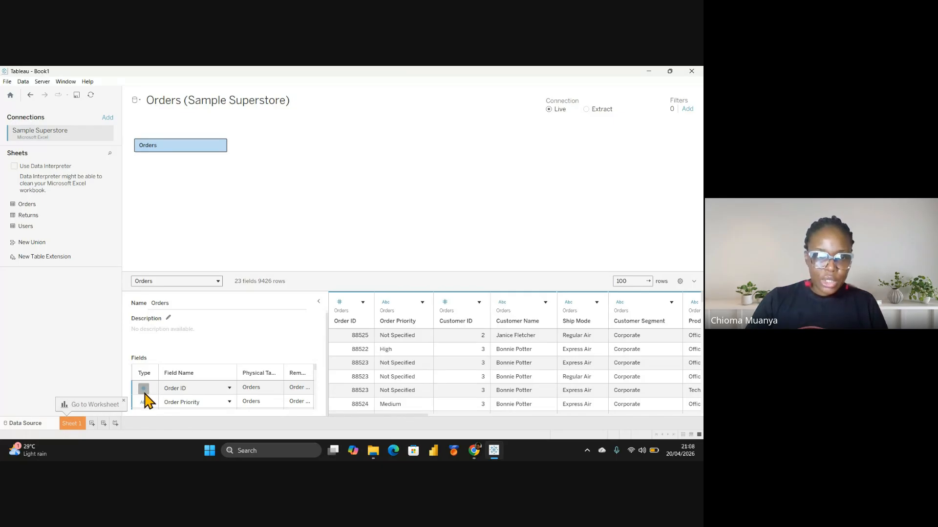
{"action": "scroll", "coordinate": [149, 399], "scroll_direction": "down", "scroll_amount": 1}
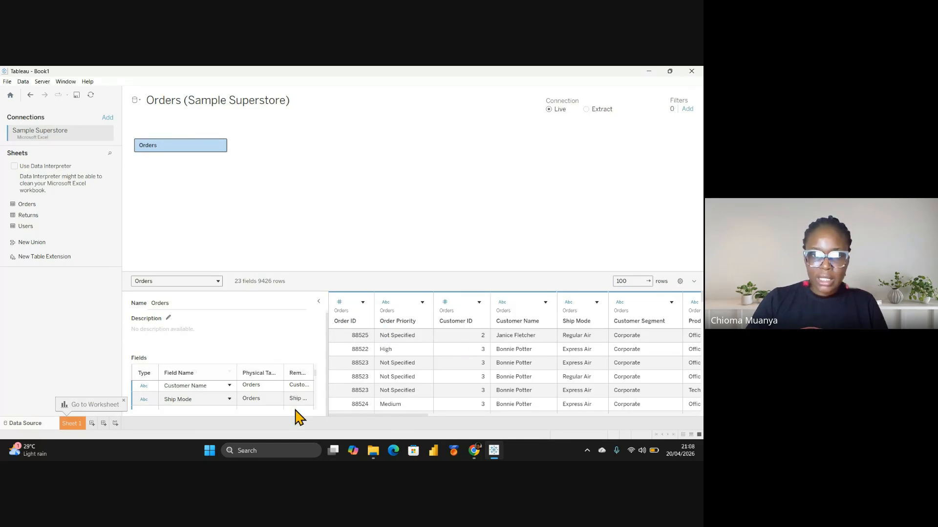
{"action": "scroll", "coordinate": [298, 391], "scroll_direction": "down", "scroll_amount": 1}
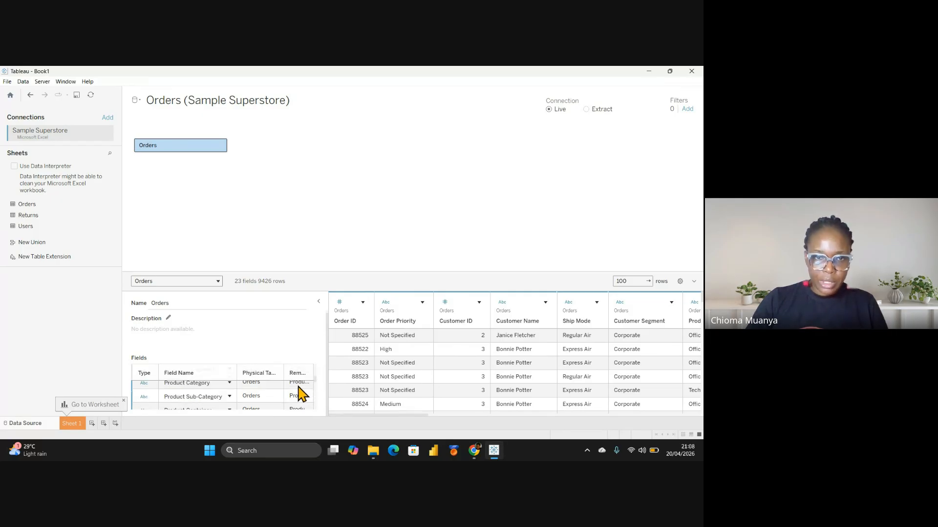
{"action": "scroll", "coordinate": [302, 407], "scroll_direction": "up", "scroll_amount": 3}
{"action": "scroll", "coordinate": [299, 398], "scroll_direction": "up", "scroll_amount": 1}
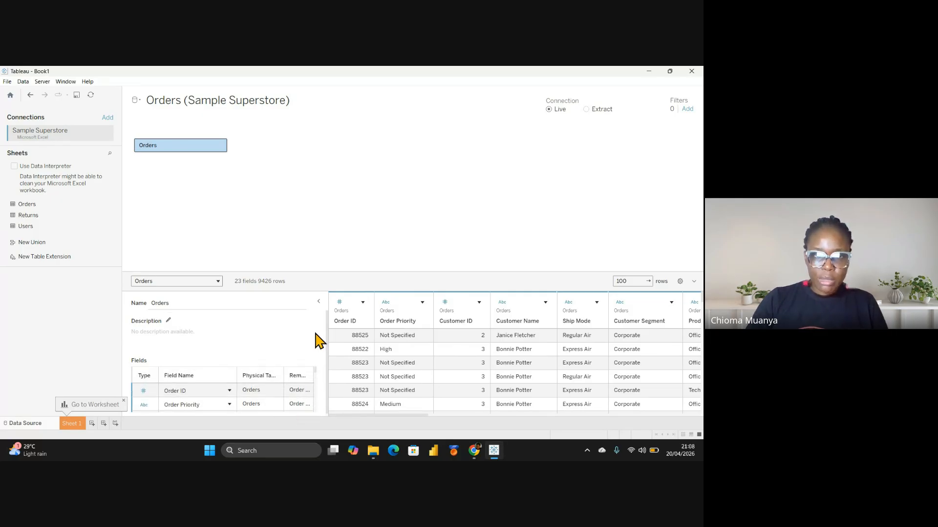
{"action": "left_click", "coordinate": [319, 302]}
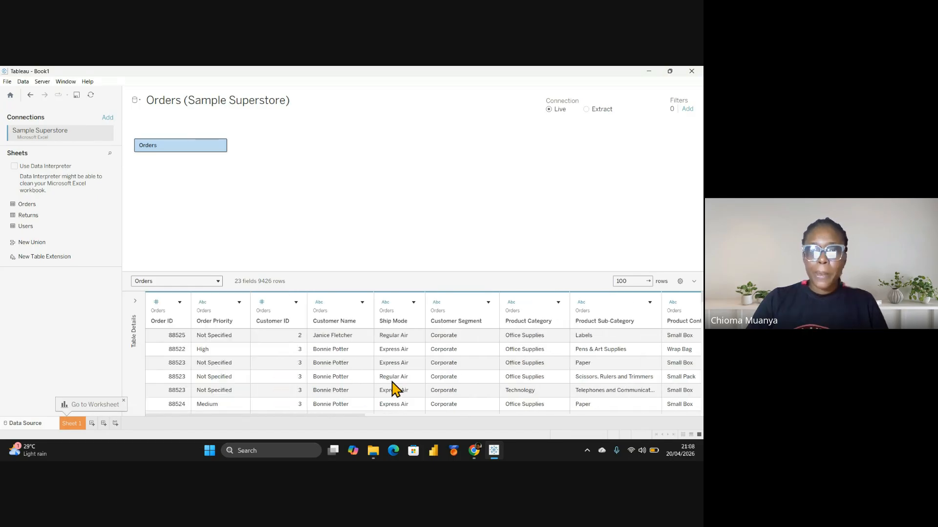
{"action": "left_click_drag", "start_coordinate": [285, 421], "coordinate": [212, 404]}
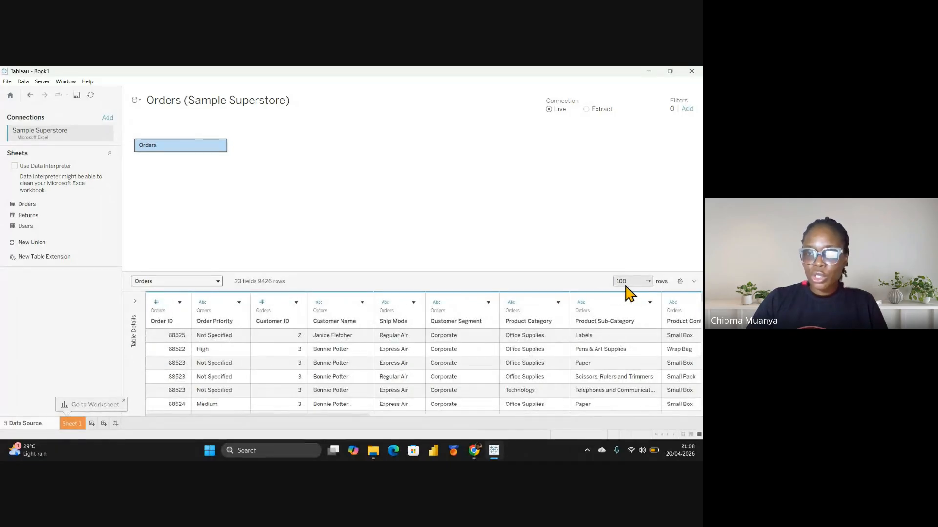
{"action": "left_click", "coordinate": [180, 303]}
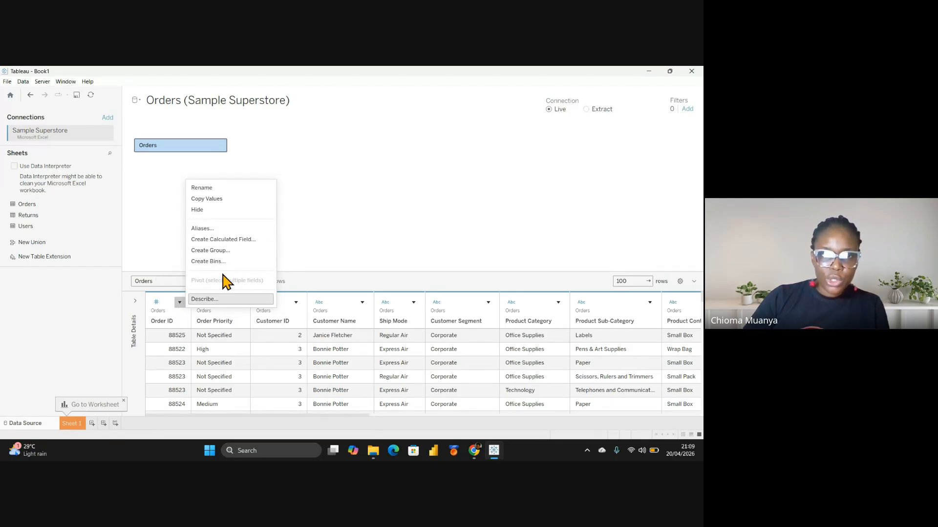
{"action": "left_click", "coordinate": [343, 238]}
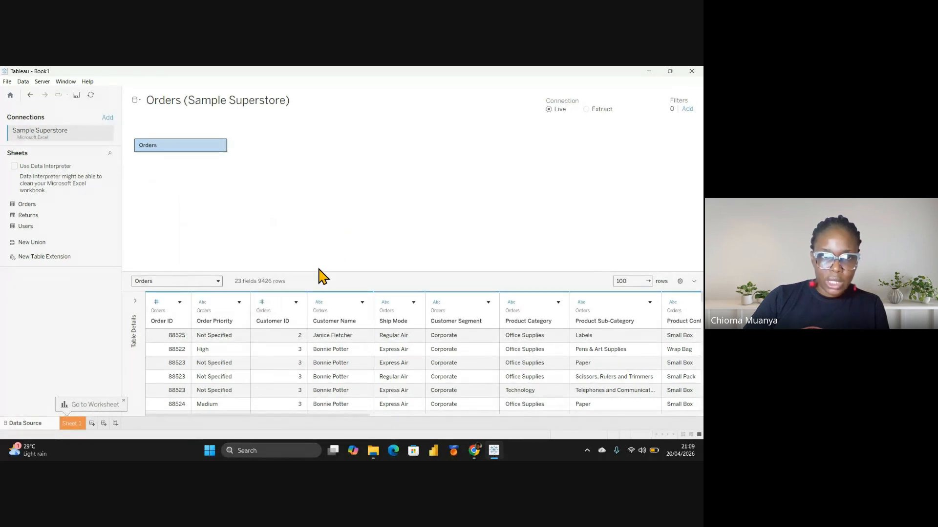
{"action": "left_click", "coordinate": [156, 303]}
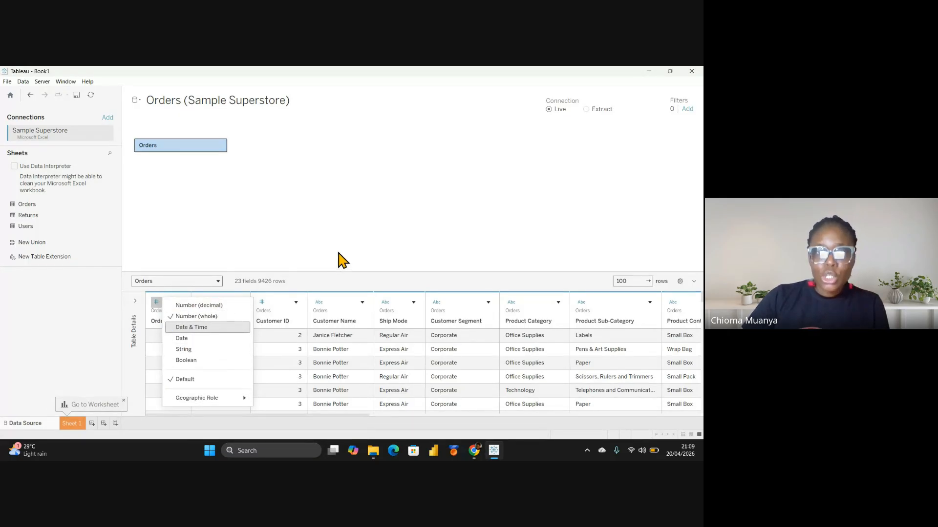
{"action": "left_click", "coordinate": [342, 260]}
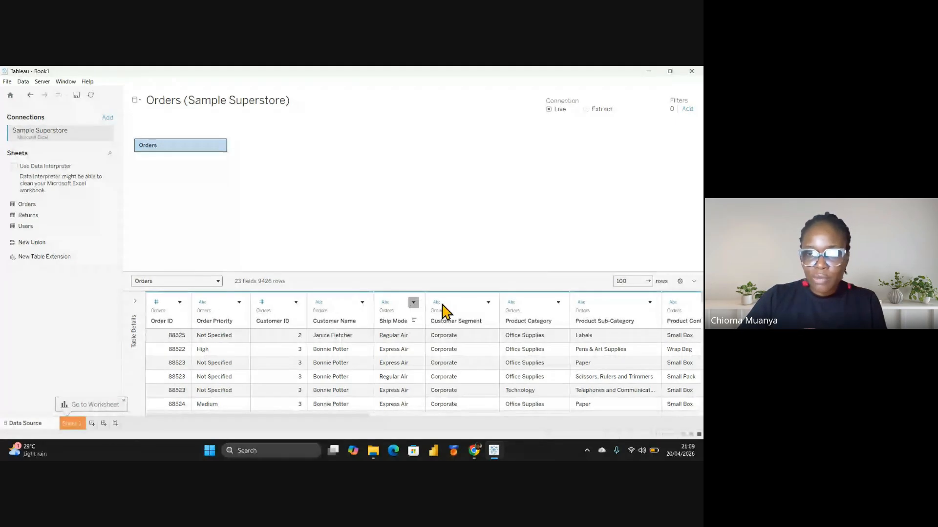
{"action": "left_click_drag", "start_coordinate": [363, 418], "coordinate": [623, 419]}
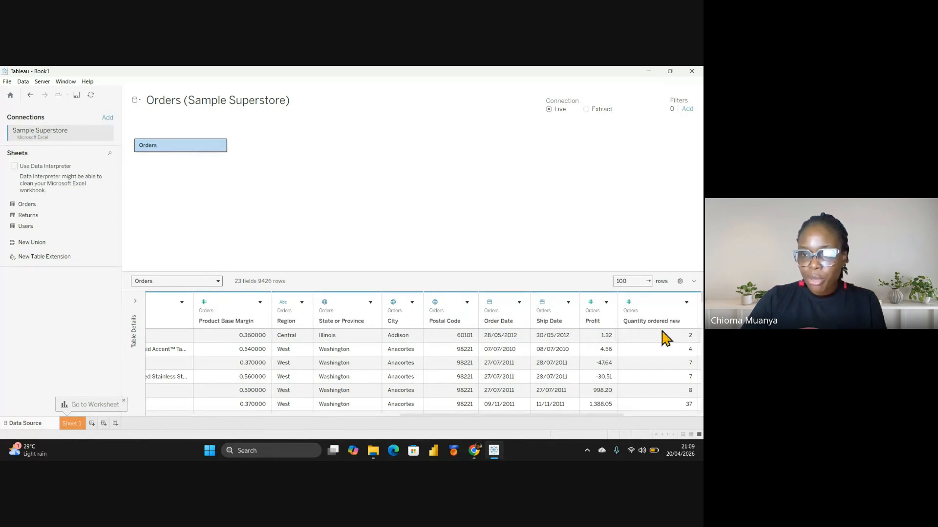
Scroll across the Orders data grid to view more of its columns
{"action": "left_click_drag", "start_coordinate": [467, 415], "coordinate": [130, 404]}
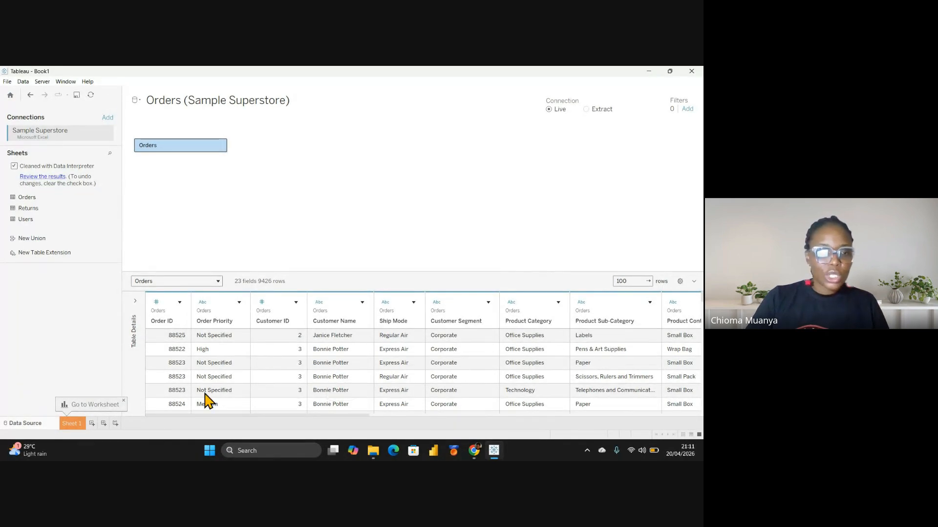
Go to Sheet 1, then bring the Google Meet window in Chrome to the front
{"action": "left_click", "coordinate": [72, 425]}
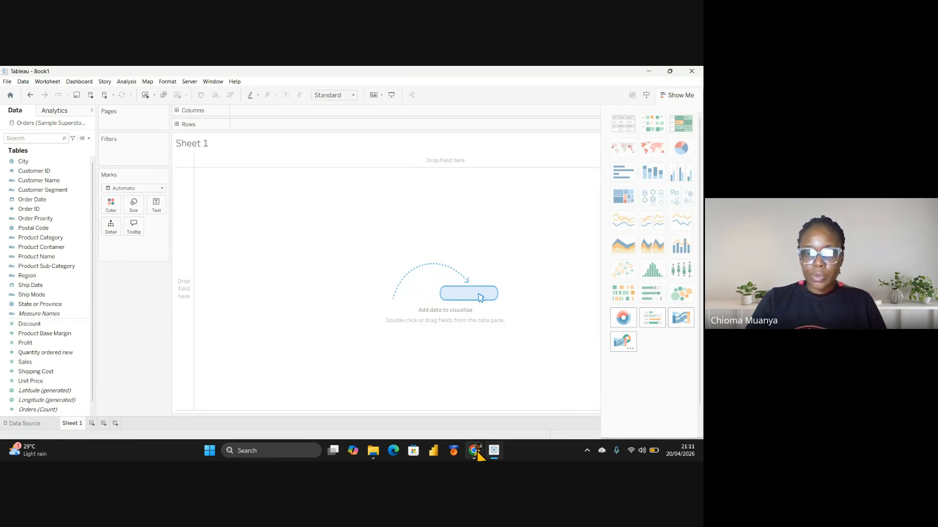
{"action": "mouse_move", "coordinate": [478, 449]}
{"action": "left_click", "coordinate": [423, 403]}
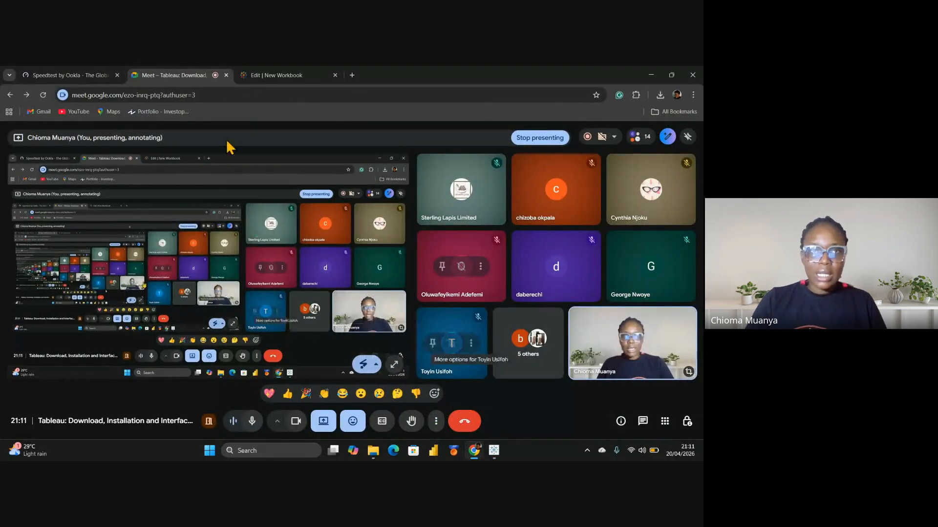
In the Edit | New Workbook tab, upload Sample Superstore.xlsx from the Tableau Class folder
{"action": "left_click", "coordinate": [294, 77]}
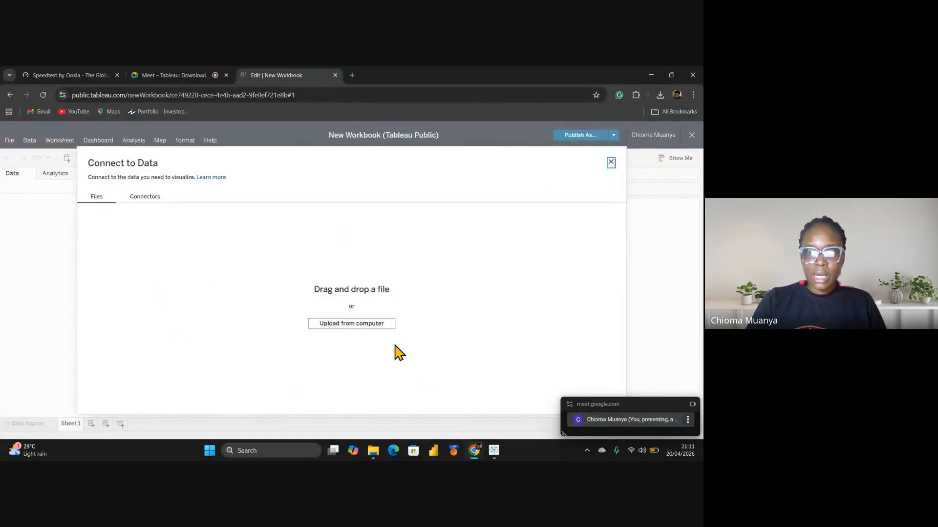
{"action": "left_click", "coordinate": [361, 330]}
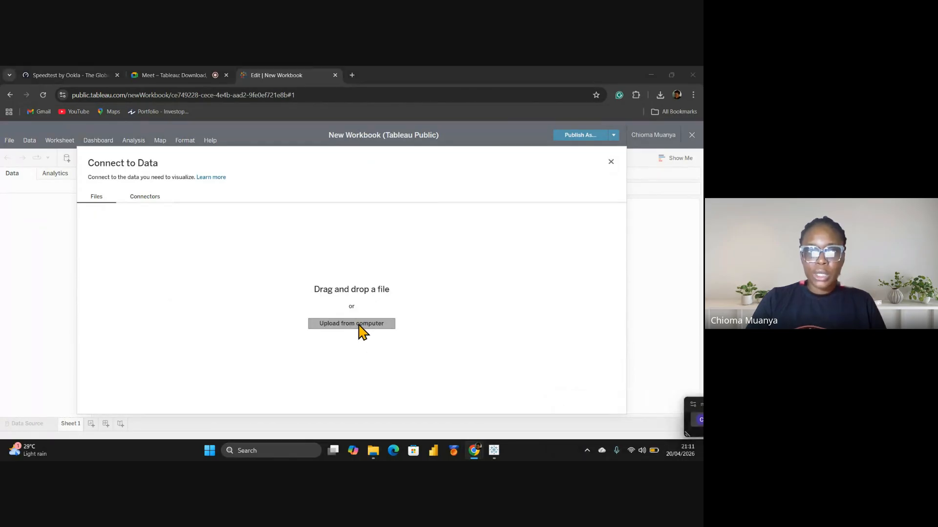
{"action": "scroll", "coordinate": [25, 157], "scroll_direction": "down", "scroll_amount": 5}
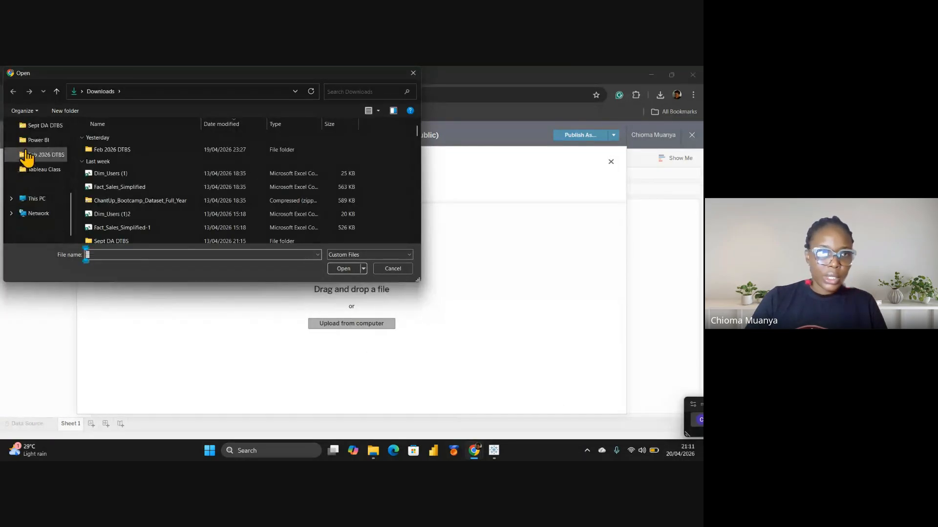
{"action": "left_click", "coordinate": [45, 169]}
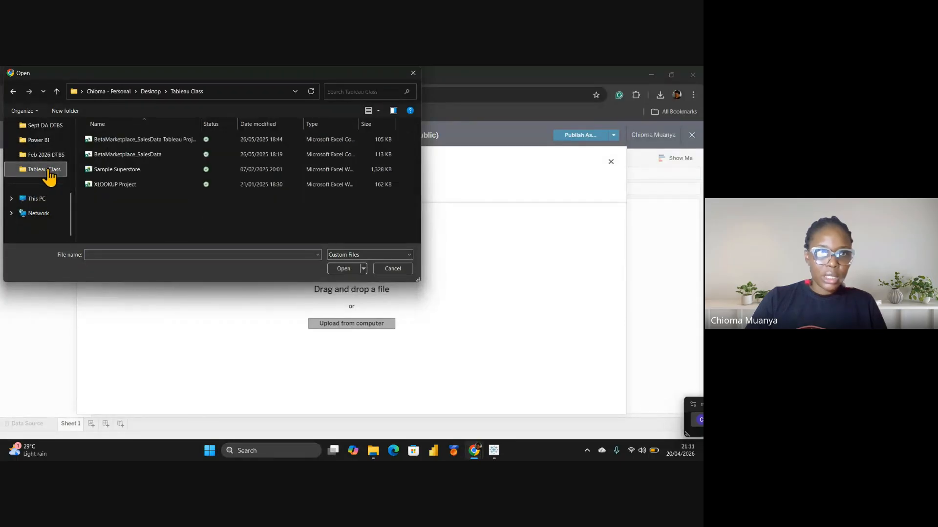
{"action": "left_click", "coordinate": [130, 171]}
{"action": "double_click", "coordinate": [130, 171]}
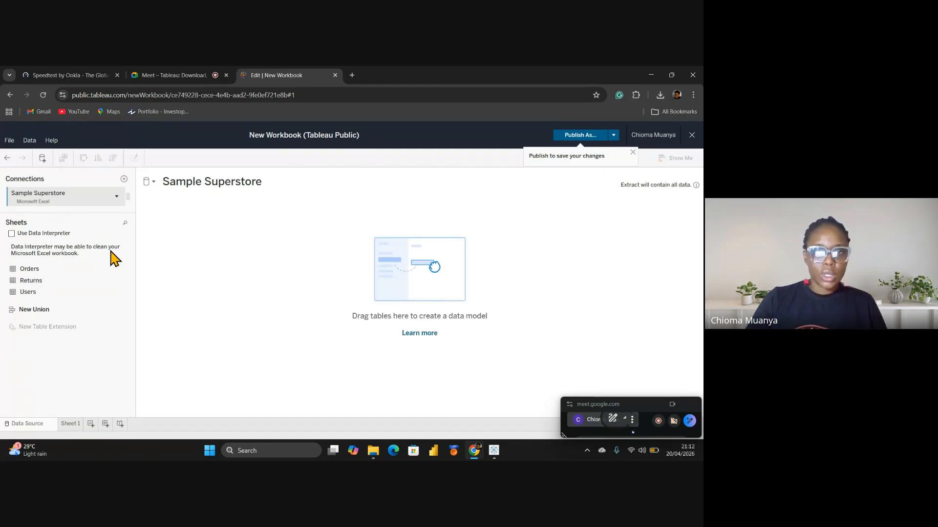
Add Orders to the data model, auto-load its 9426-row preview, apply Data Interpreter, and go to Sheet 1
{"action": "left_click", "coordinate": [33, 269]}
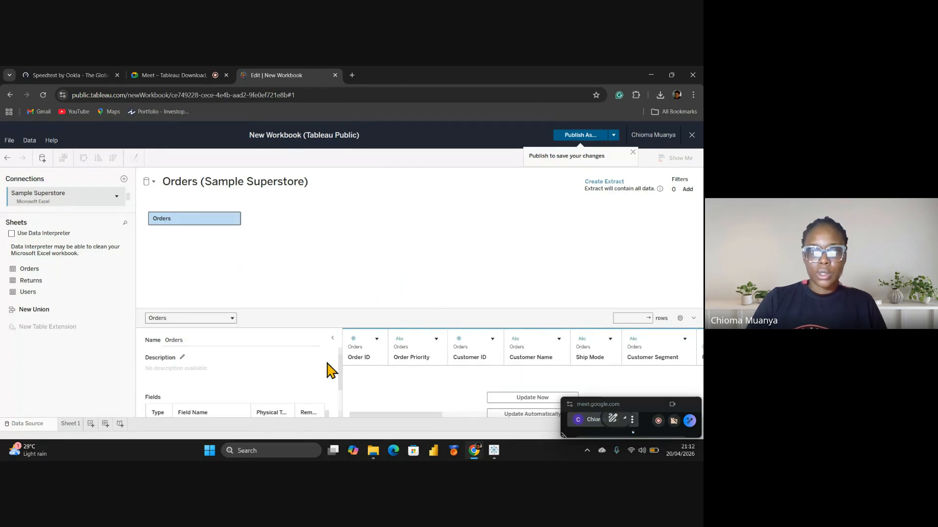
{"action": "left_click", "coordinate": [333, 339]}
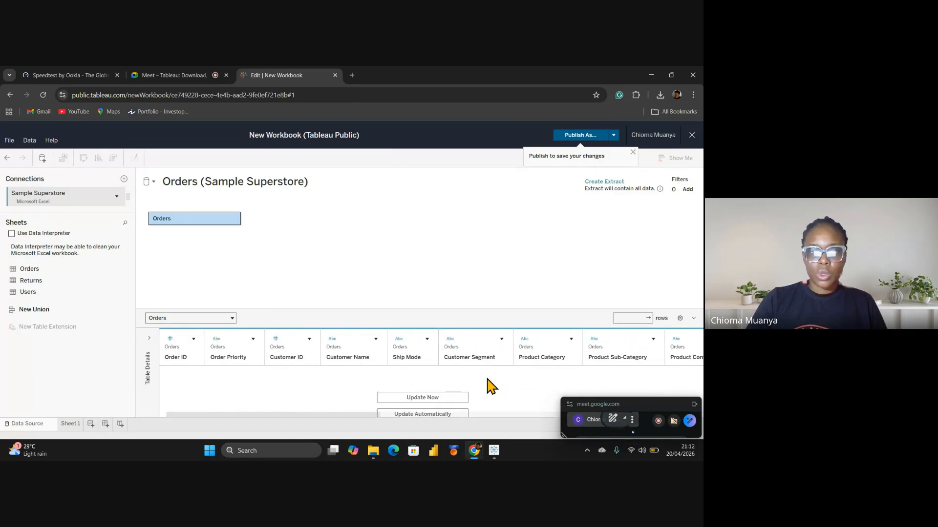
{"action": "left_click", "coordinate": [422, 414]}
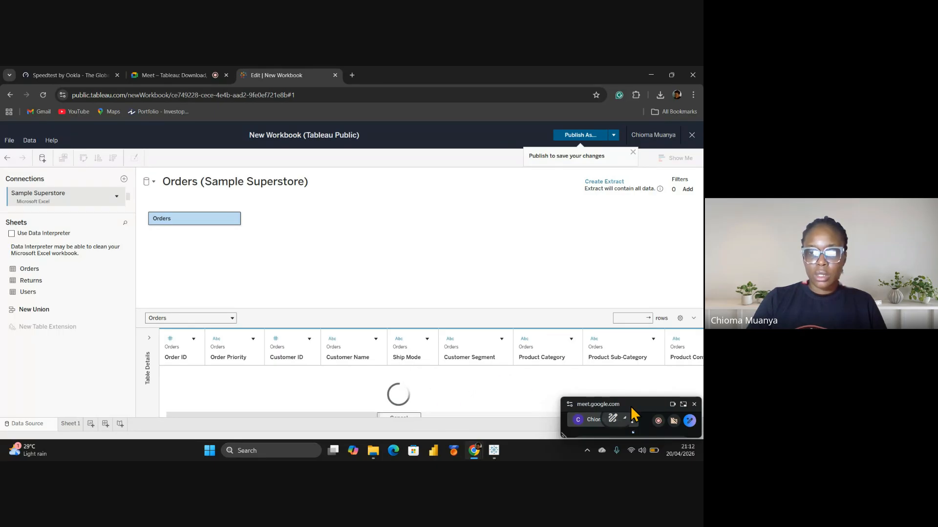
{"action": "scroll", "coordinate": [377, 388], "scroll_direction": "up", "scroll_amount": 3}
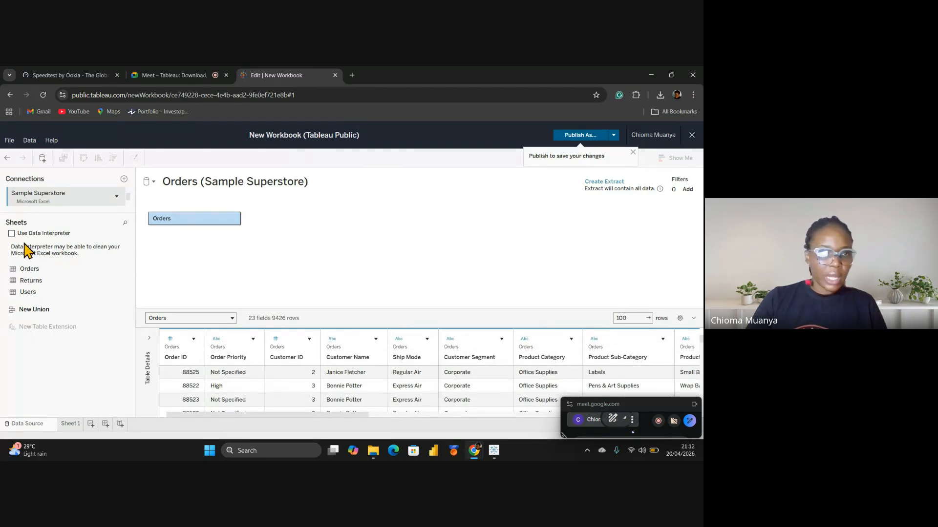
{"action": "left_click", "coordinate": [11, 233]}
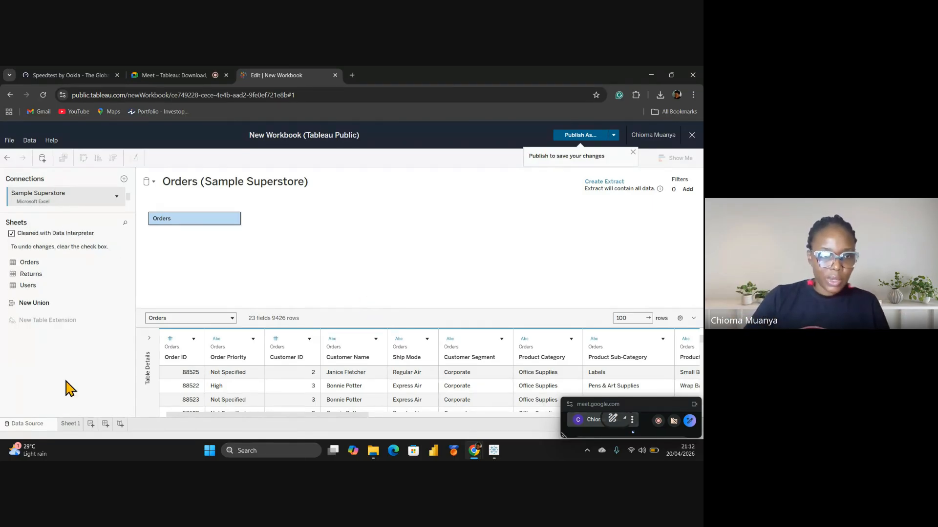
{"action": "left_click", "coordinate": [70, 424]}
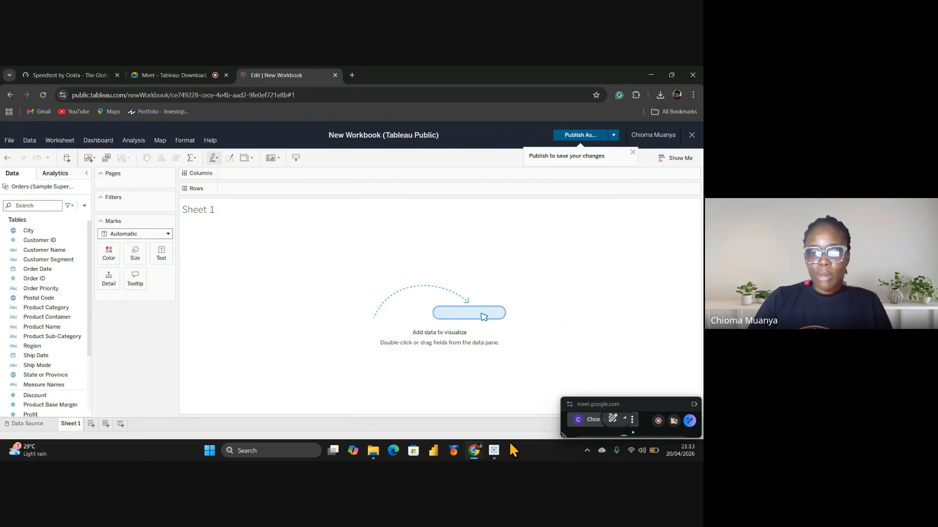
Review the empty Sheet 1 with the Sample Superstore Orders fields listed in the data pane
{"action": "mouse_move", "coordinate": [500, 451]}
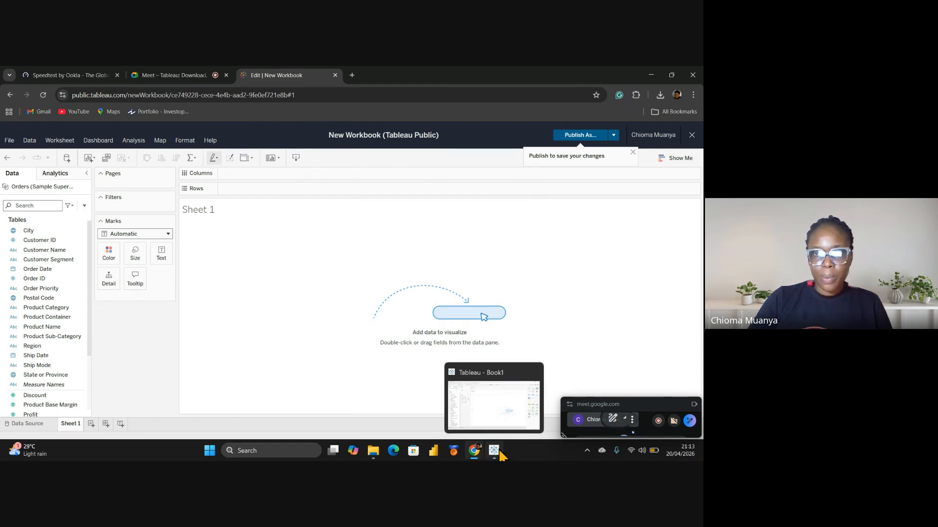
Bring Tableau Desktop's Book1 forward briefly, then return to the Google Meet call in Chrome
{"action": "left_click", "coordinate": [500, 452]}
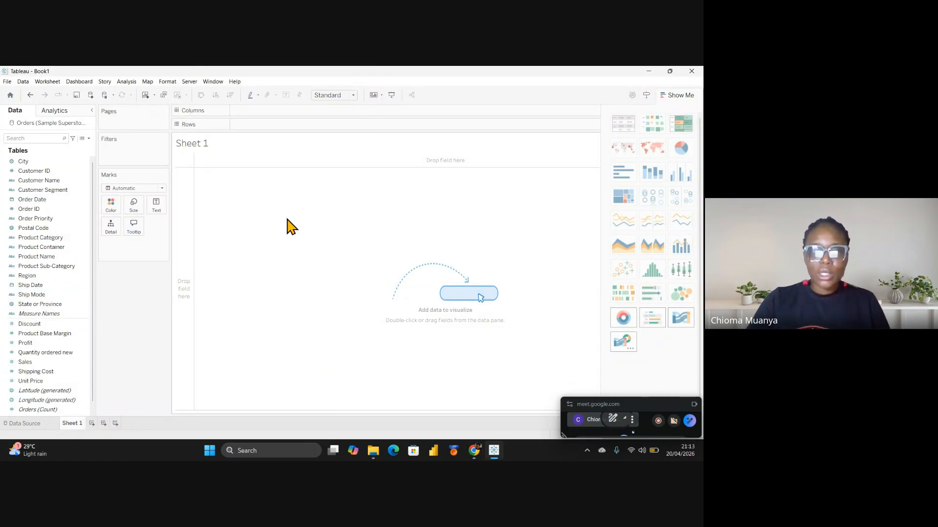
{"action": "mouse_move", "coordinate": [477, 458]}
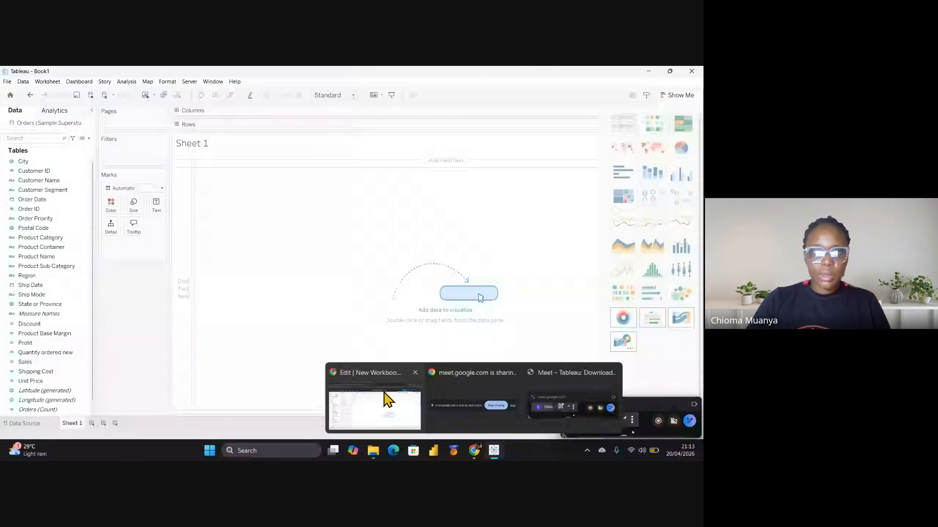
{"action": "left_click", "coordinate": [388, 399]}
{"action": "left_click", "coordinate": [161, 75]}
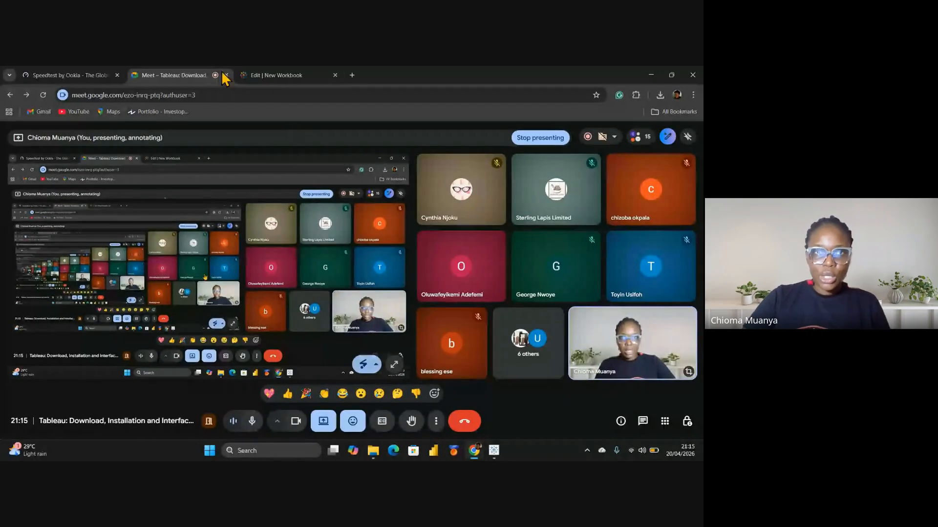
Switch to the Edit | New Workbook tab, then bring the Tableau - Book1 window to the front
{"action": "left_click", "coordinate": [283, 75]}
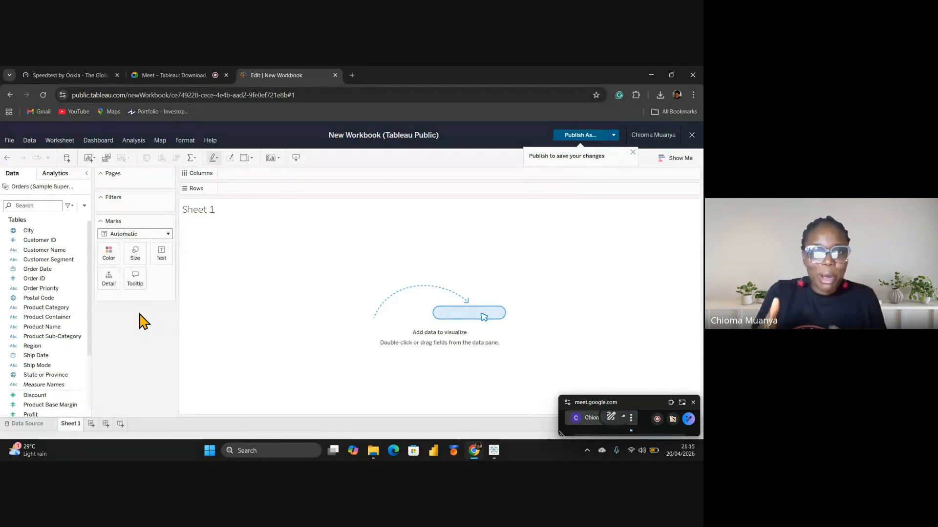
{"action": "left_click", "coordinate": [497, 451]}
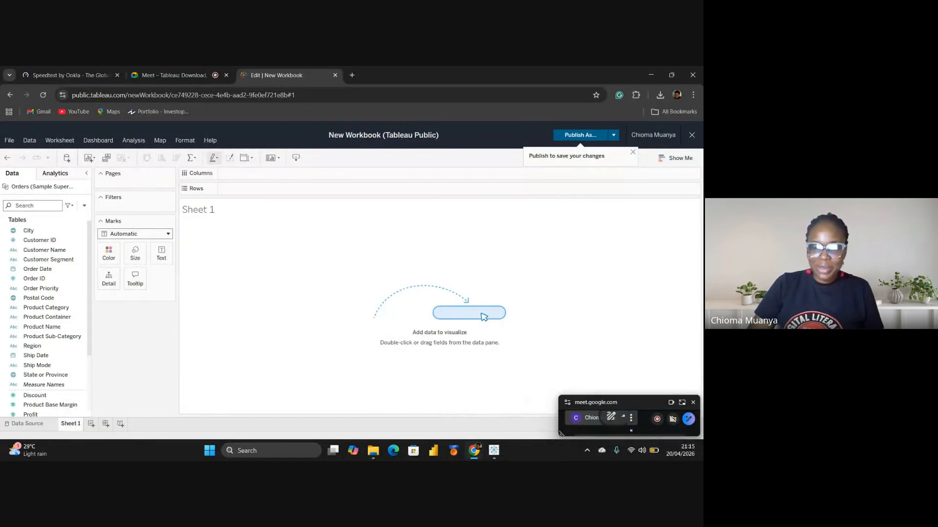
{"action": "left_click", "coordinate": [502, 417]}
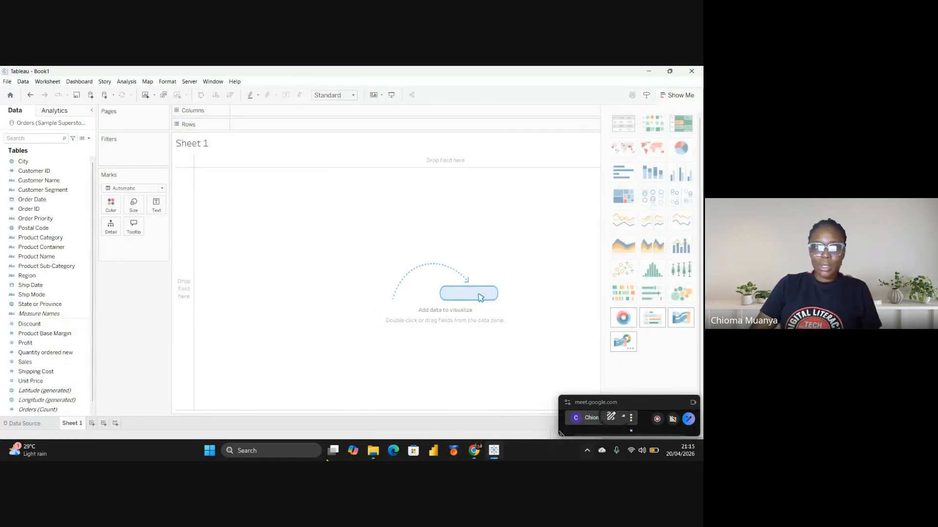
{"action": "left_click", "coordinate": [19, 352]}
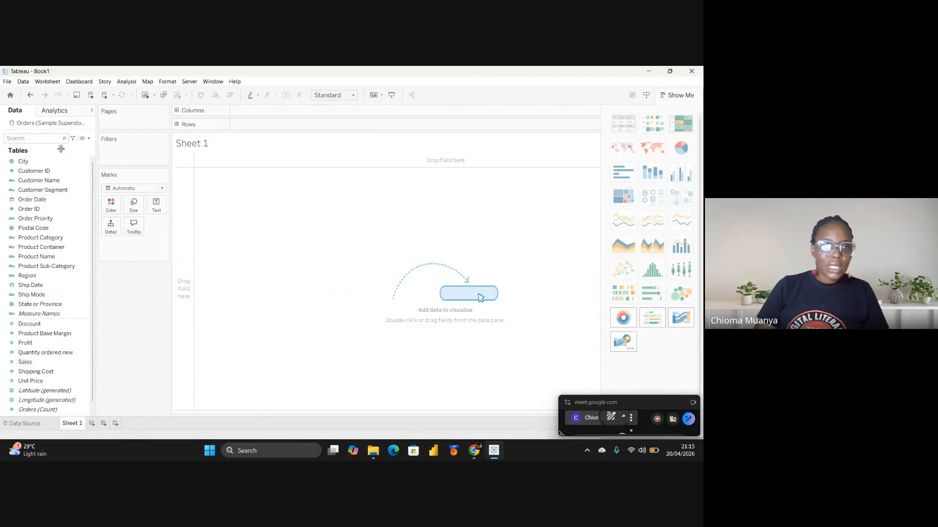
{"action": "left_click", "coordinate": [34, 160]}
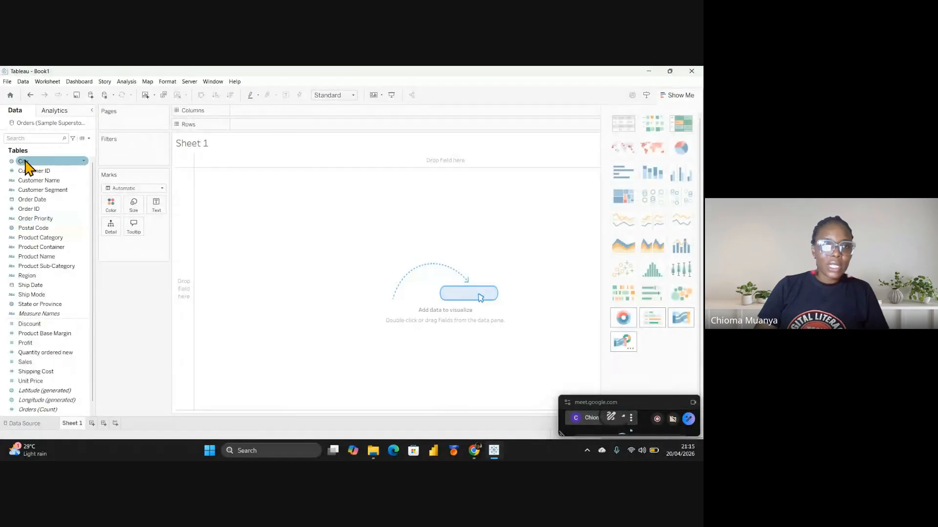
{"action": "left_click", "coordinate": [52, 285]}
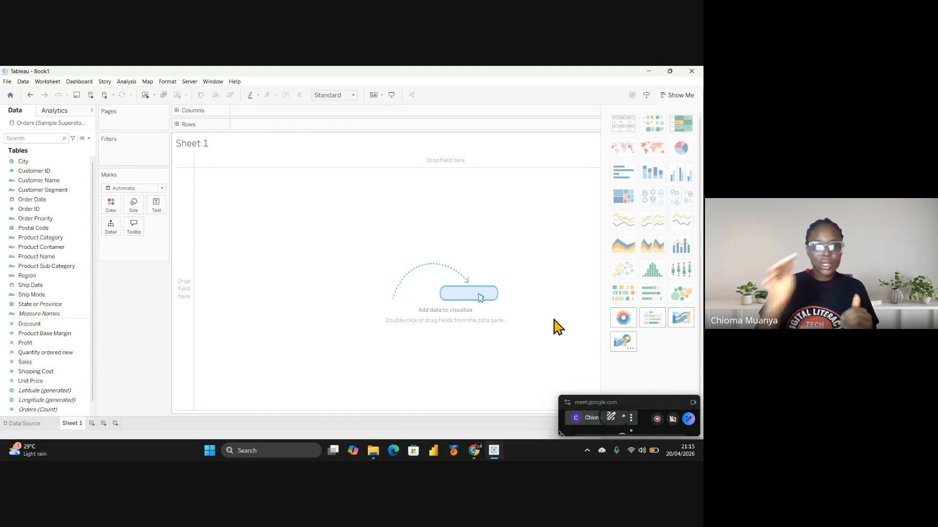
{"action": "left_click", "coordinate": [53, 257]}
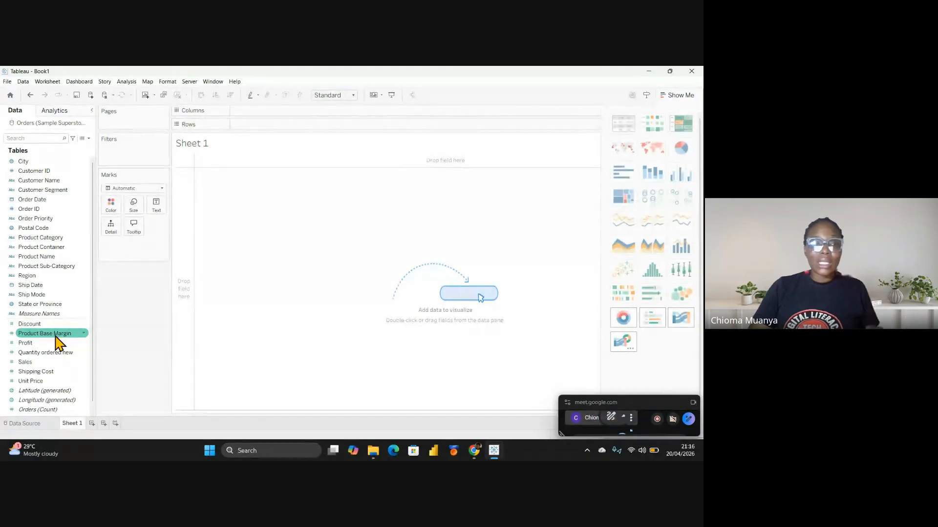
{"action": "scroll", "coordinate": [57, 346], "scroll_direction": "down", "scroll_amount": 1}
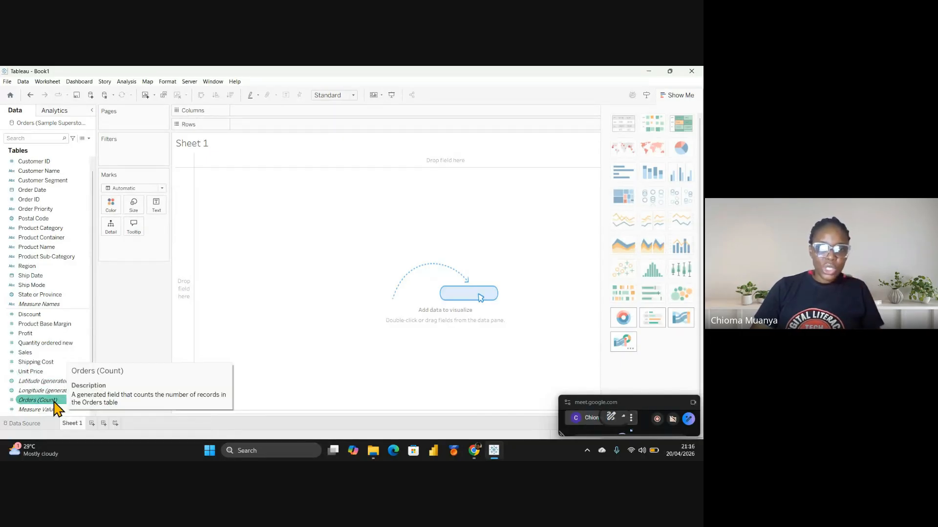
{"action": "left_click", "coordinate": [34, 315]}
{"action": "left_click", "coordinate": [115, 296]}
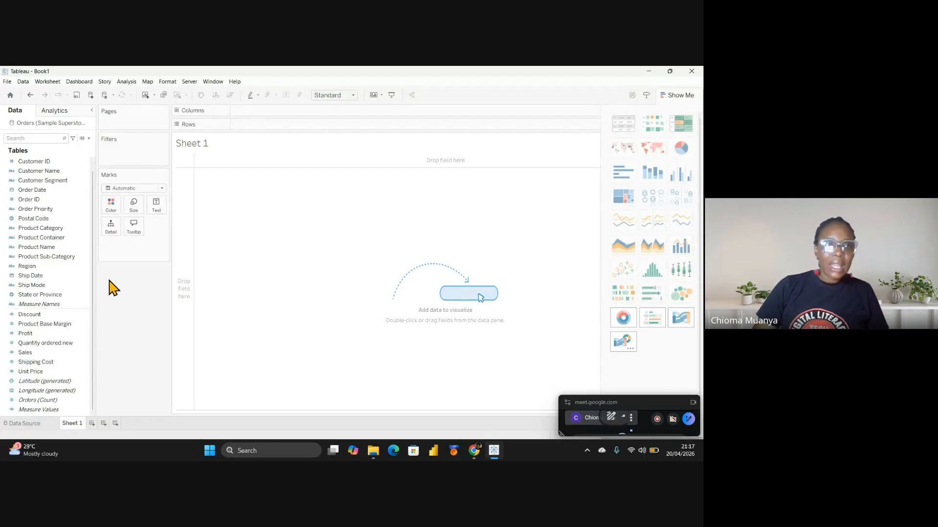
{"action": "left_click", "coordinate": [54, 162]}
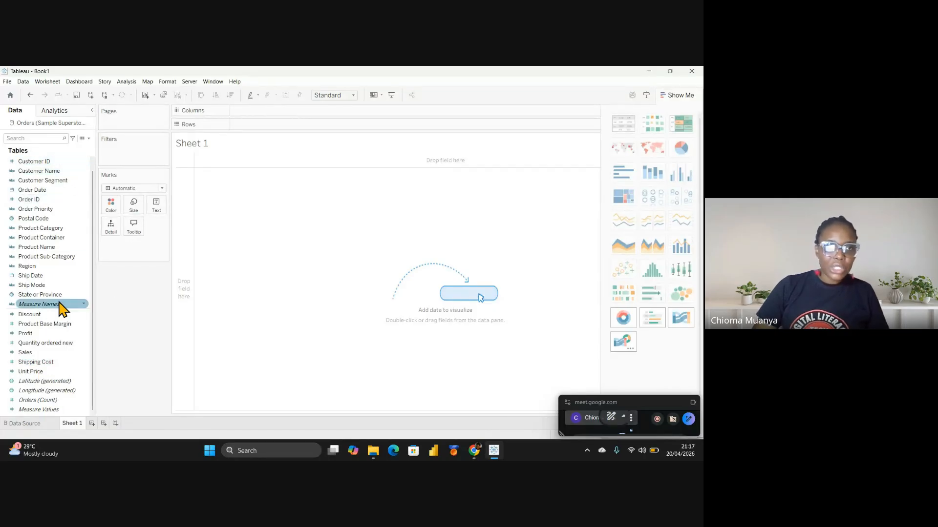
{"action": "left_click", "coordinate": [63, 181]}
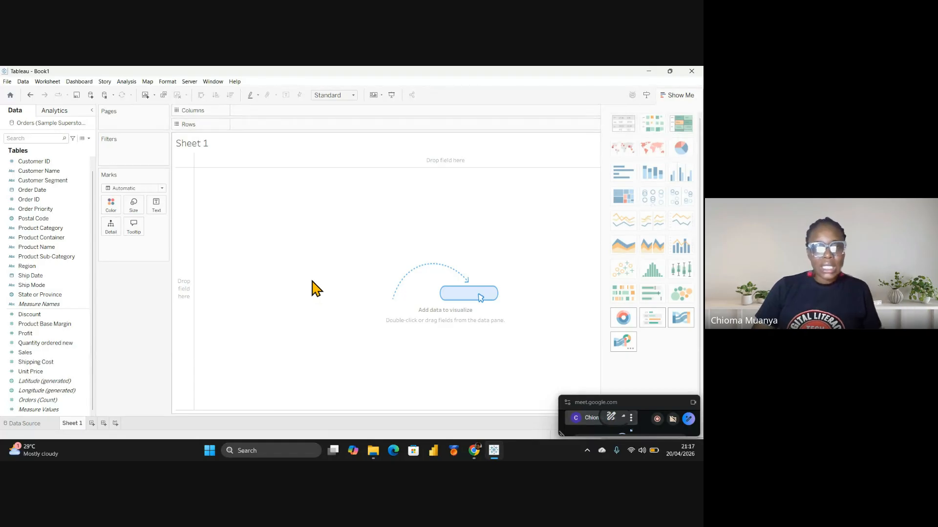
{"action": "left_click", "coordinate": [35, 277]}
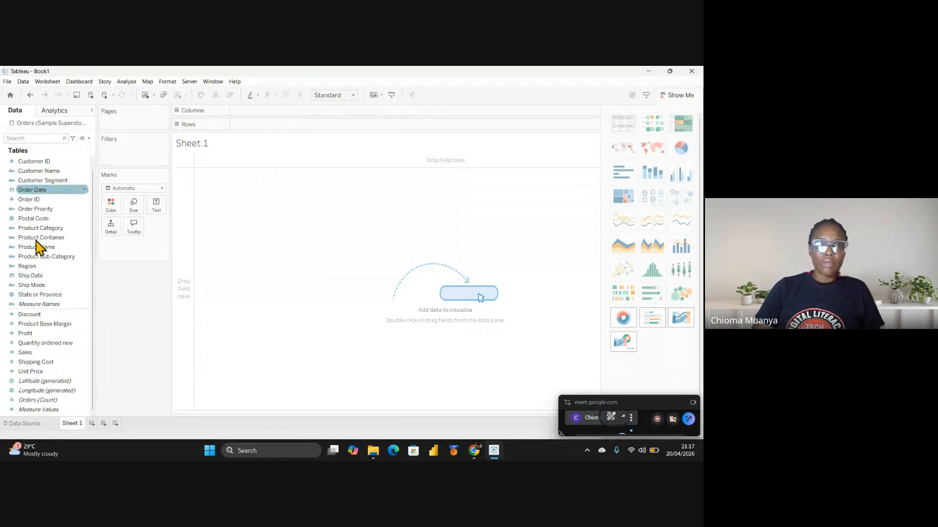
{"action": "left_click", "coordinate": [47, 192]}
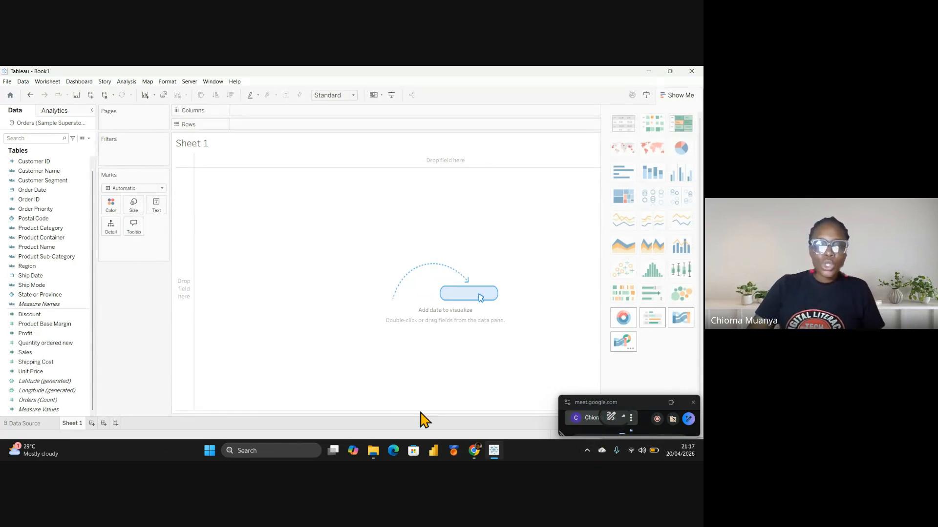
Add blank worksheets Sheet 2 and Sheet 3, then Sheet 4 with Ctrl+M
{"action": "left_click", "coordinate": [92, 423]}
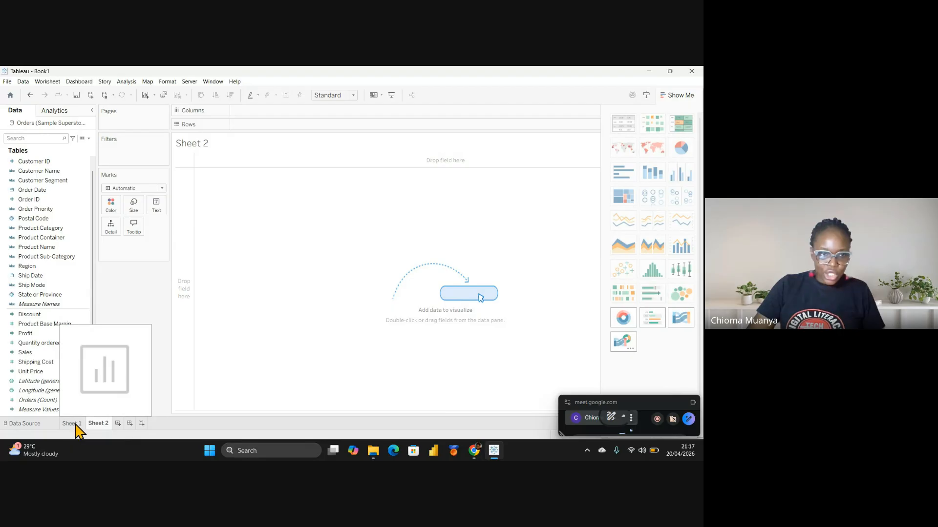
{"action": "left_click", "coordinate": [118, 424]}
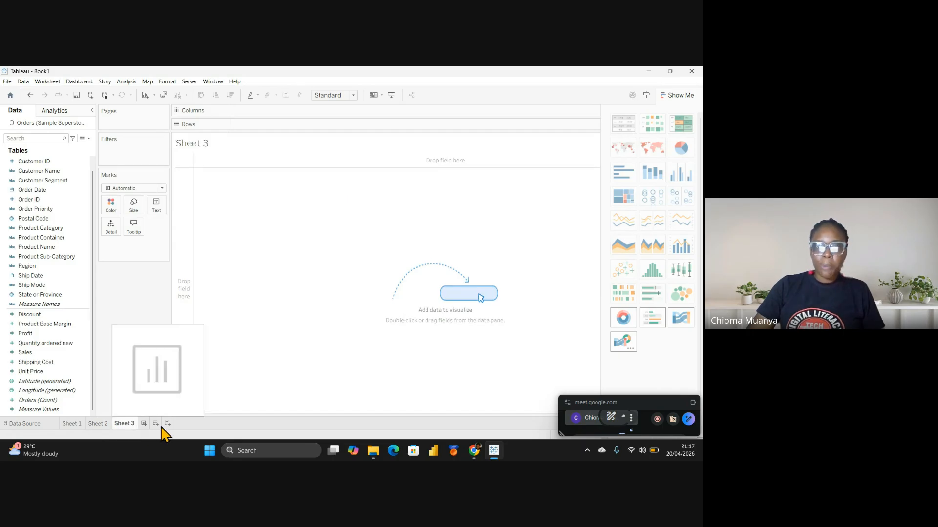
{"action": "key", "text": "ctrl+m"}
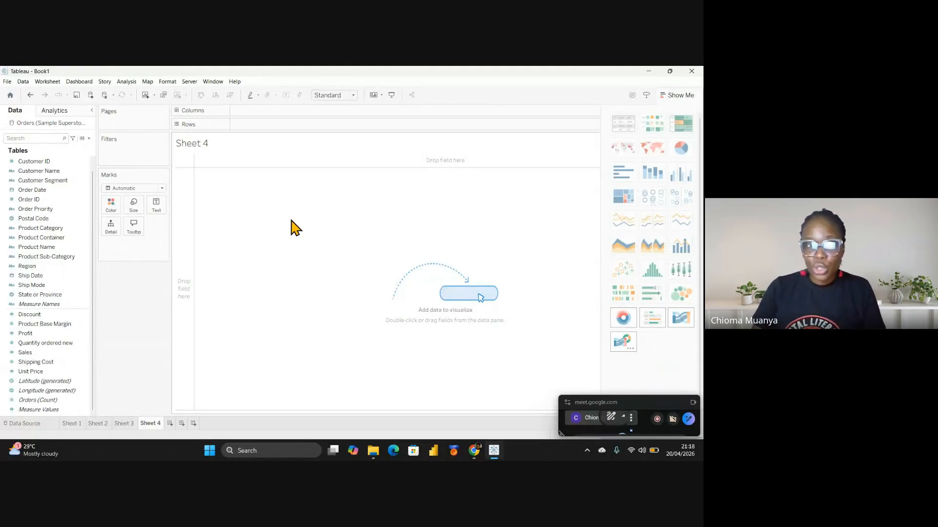
View the Analytics pane, go back to the Orders fields in the Data pane, and open the File menu
{"action": "left_click", "coordinate": [56, 112]}
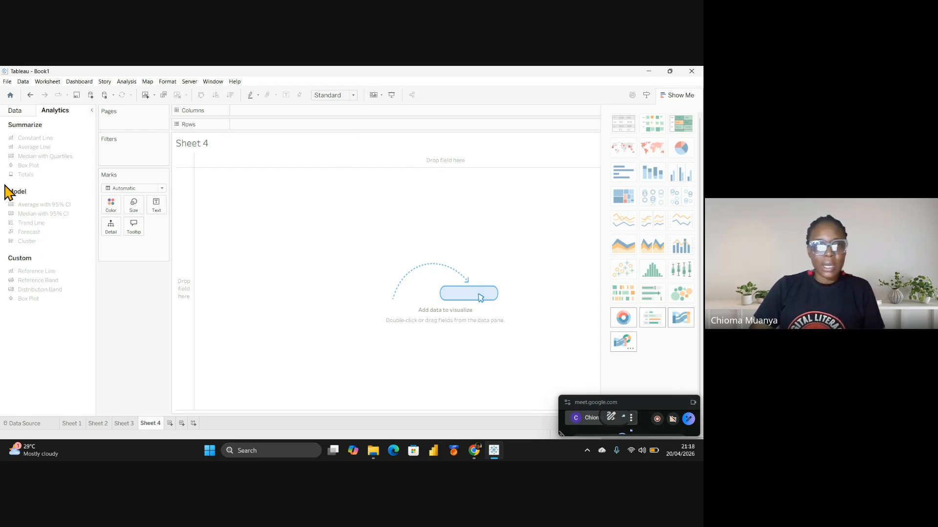
{"action": "left_click", "coordinate": [21, 113]}
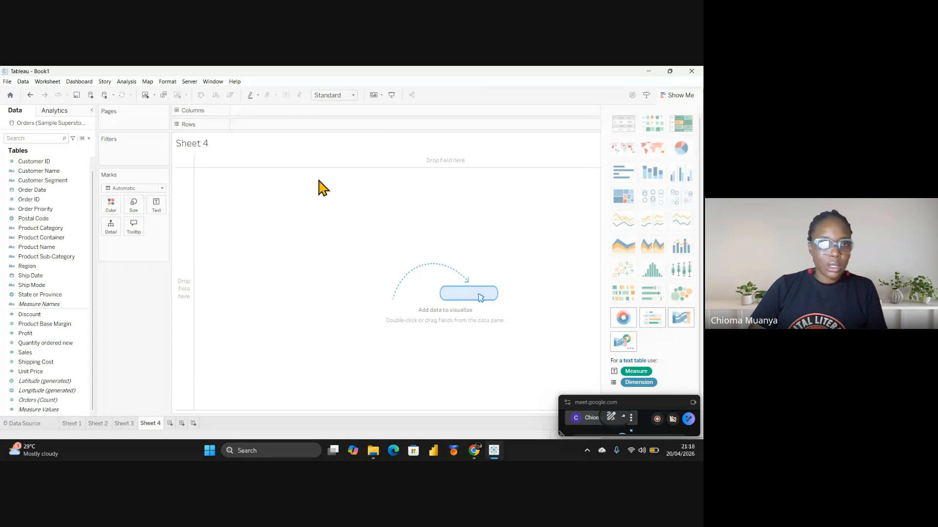
{"action": "left_click", "coordinate": [7, 82]}
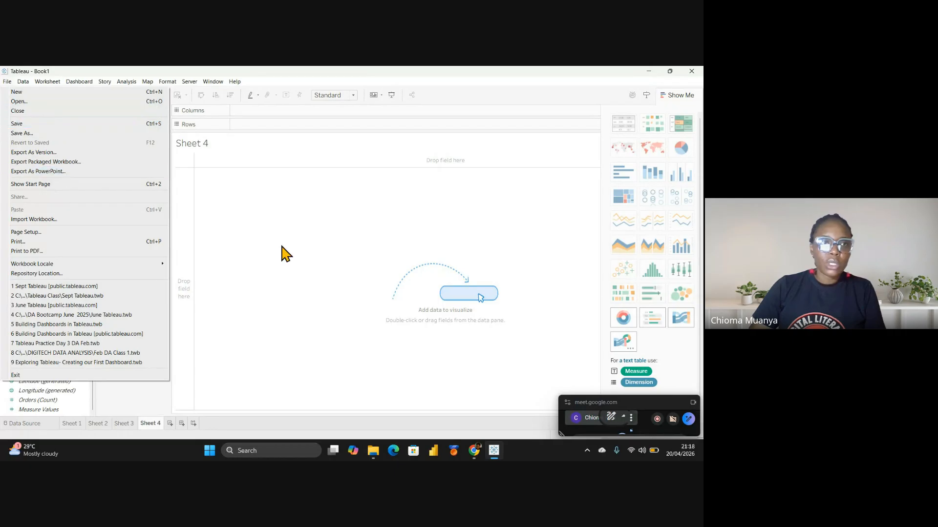
Close the File menu, review the Data > Orders (Sample Superstore) options, then switch through Sheets 1 and 2
{"action": "left_click", "coordinate": [301, 260]}
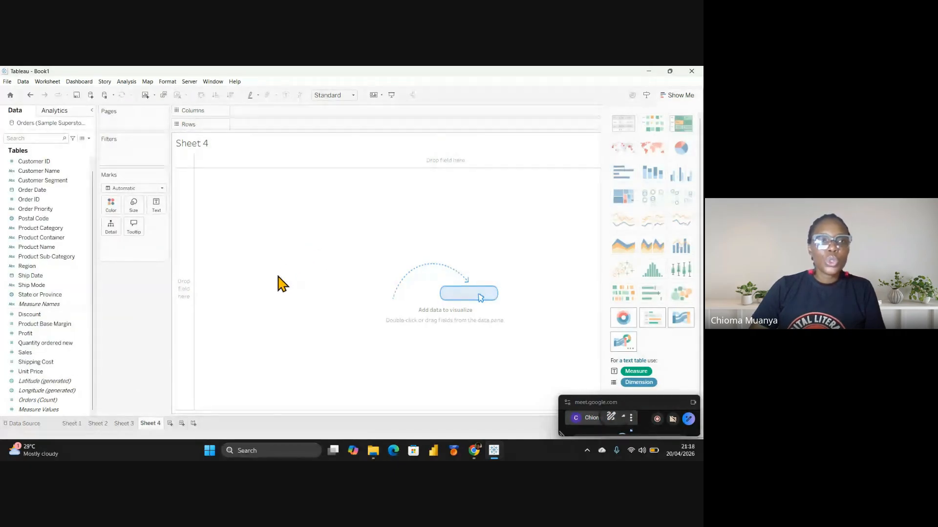
{"action": "left_click", "coordinate": [23, 82]}
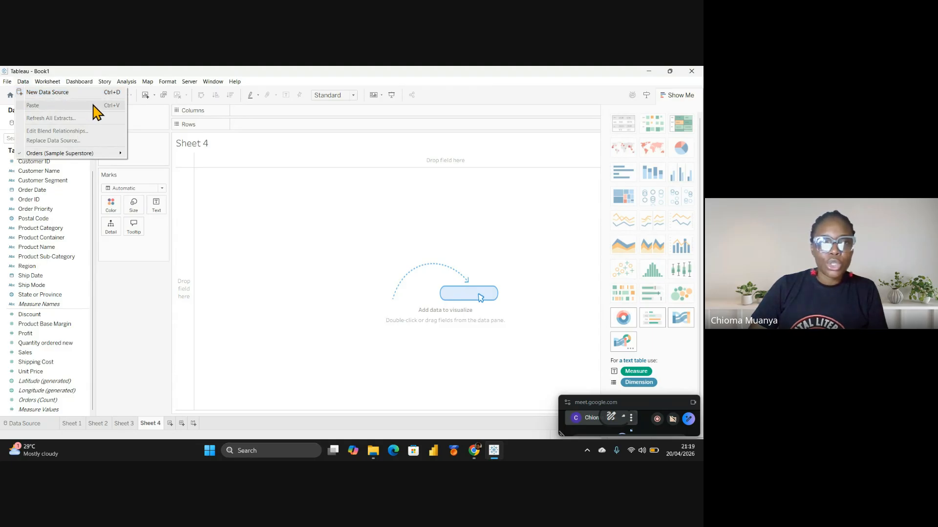
{"action": "mouse_move", "coordinate": [34, 155]}
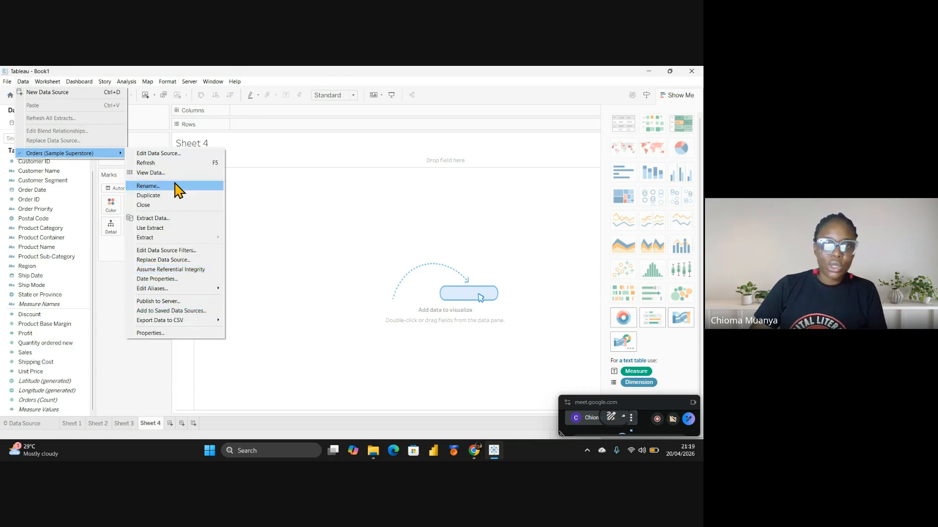
{"action": "left_click", "coordinate": [325, 195]}
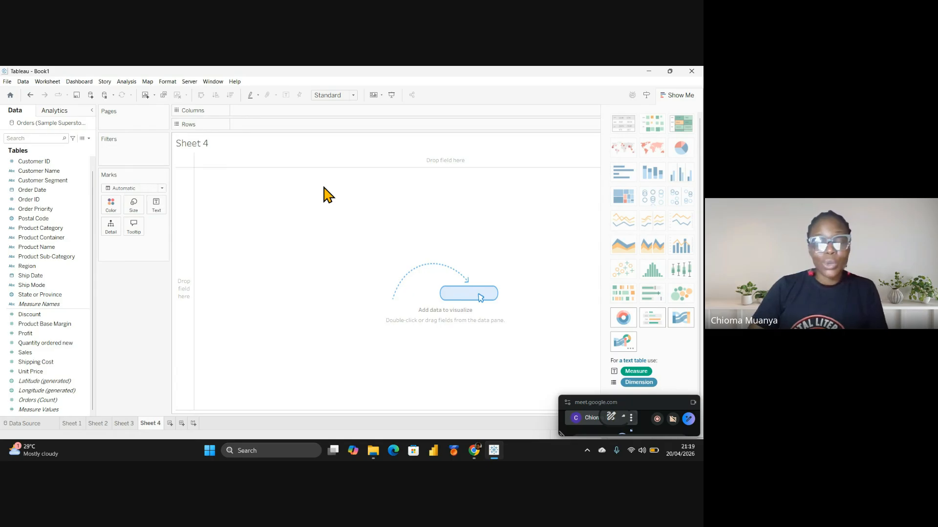
{"action": "left_click", "coordinate": [72, 424]}
{"action": "left_click", "coordinate": [101, 426]}
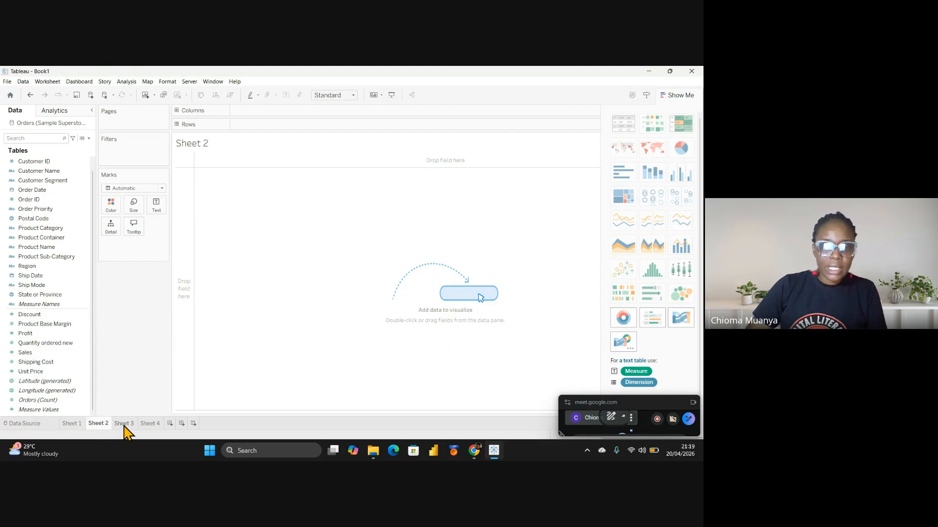
{"action": "left_click", "coordinate": [49, 82]}
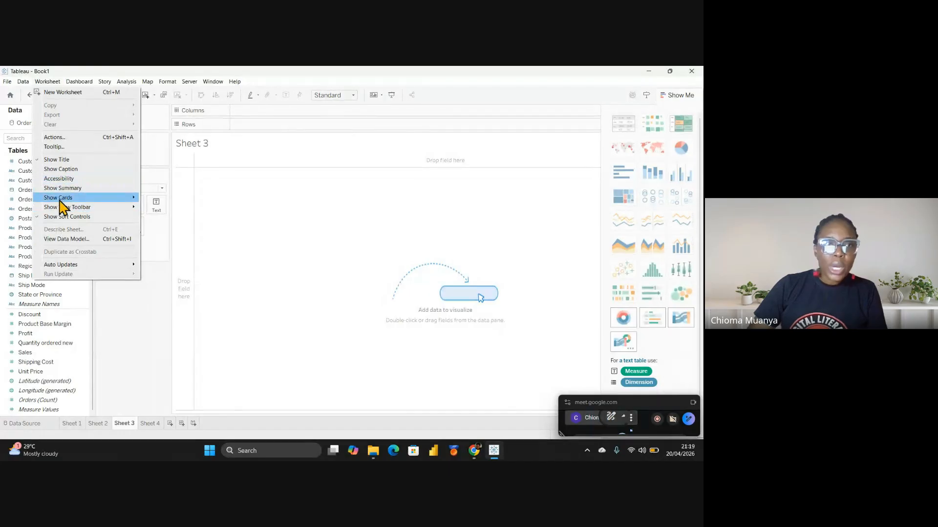
{"action": "mouse_move", "coordinate": [92, 206]}
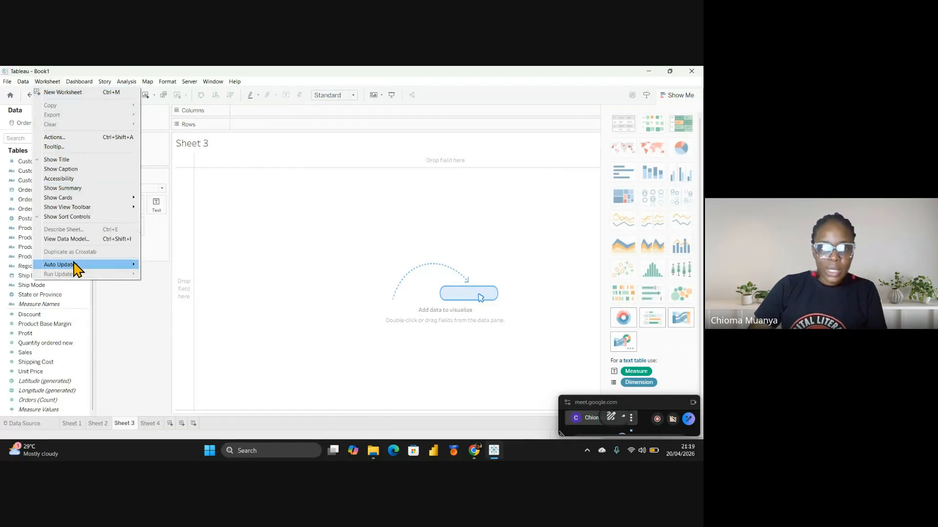
{"action": "left_click", "coordinate": [247, 242]}
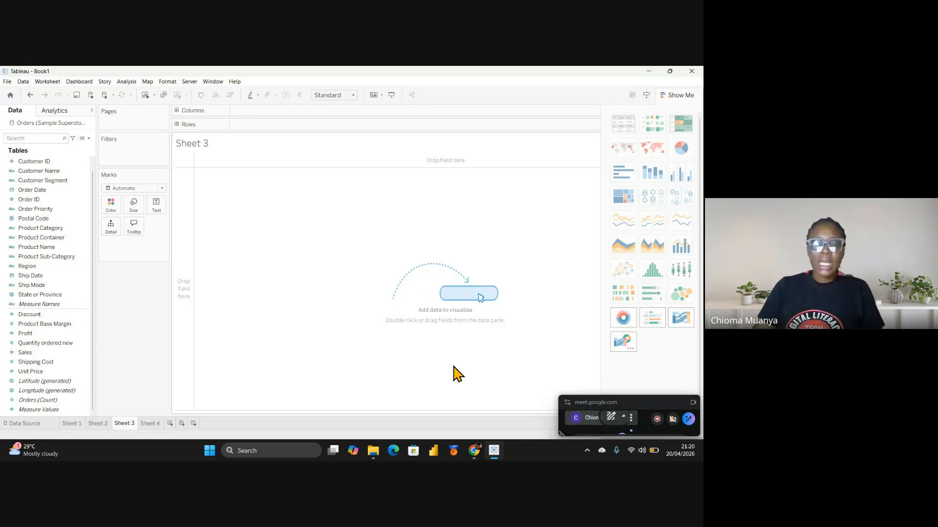
Look over the Dashboard menu, then create the empty Dashboard 1 from the sheet tabs
{"action": "left_click", "coordinate": [83, 84]}
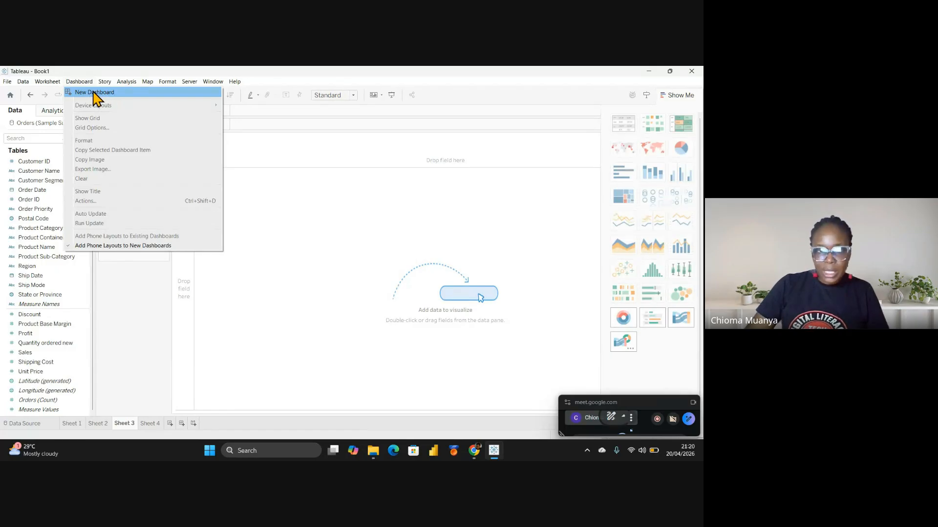
{"action": "left_click", "coordinate": [359, 233]}
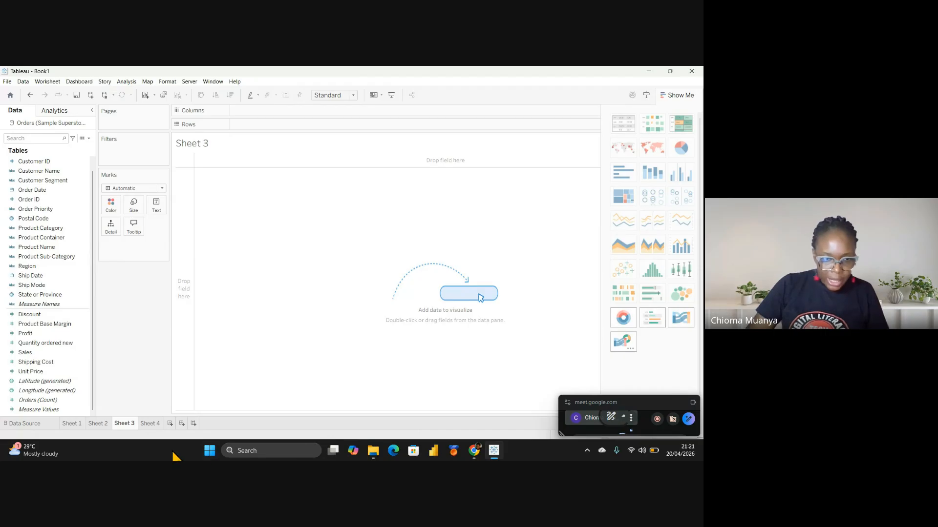
{"action": "left_click", "coordinate": [181, 423]}
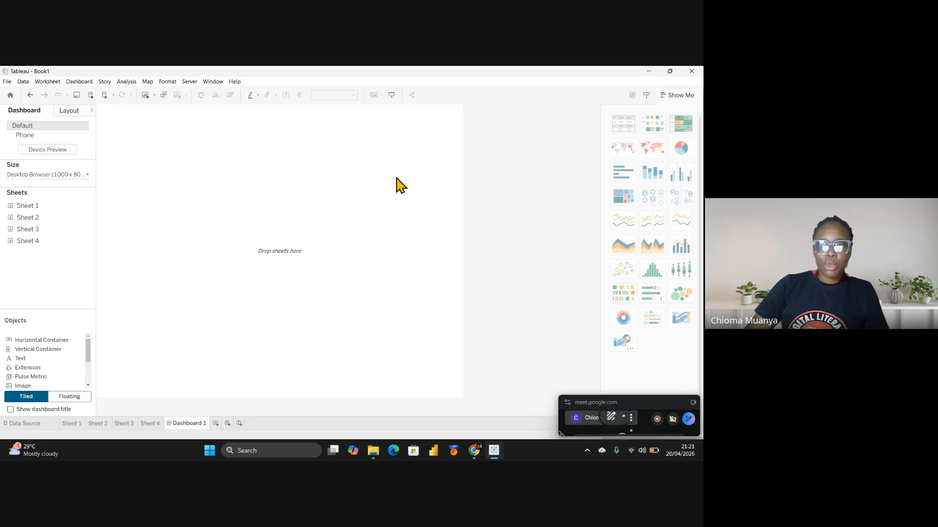
Leave Dashboard 1 by switching to the Sheet 3 tab
{"action": "left_click", "coordinate": [128, 424]}
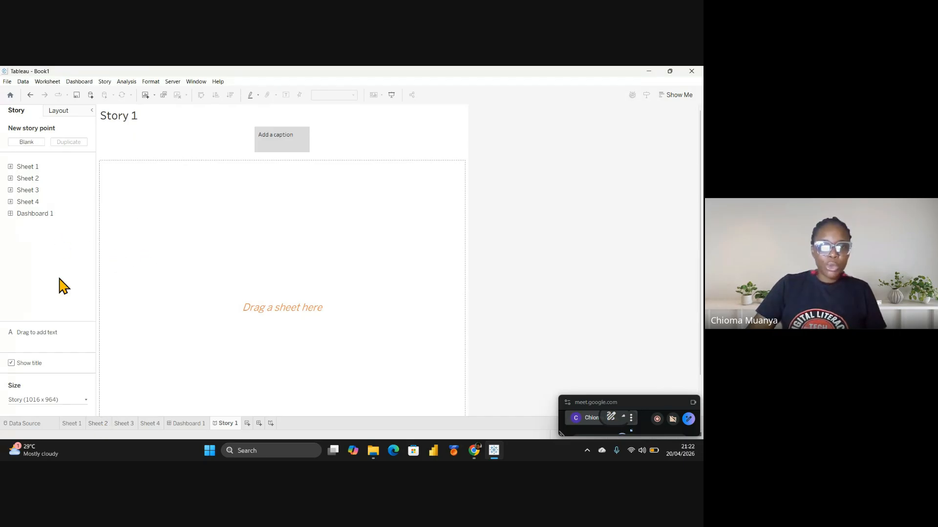
Check Dashboard 1 in Story 1's sheet list, then switch back to Sheet 3
{"action": "mouse_move", "coordinate": [46, 222]}
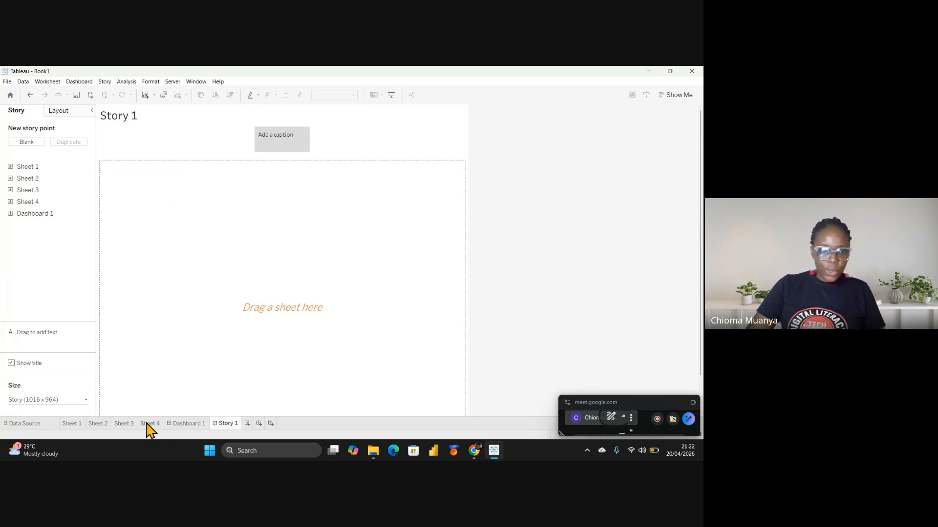
{"action": "left_click", "coordinate": [123, 426]}
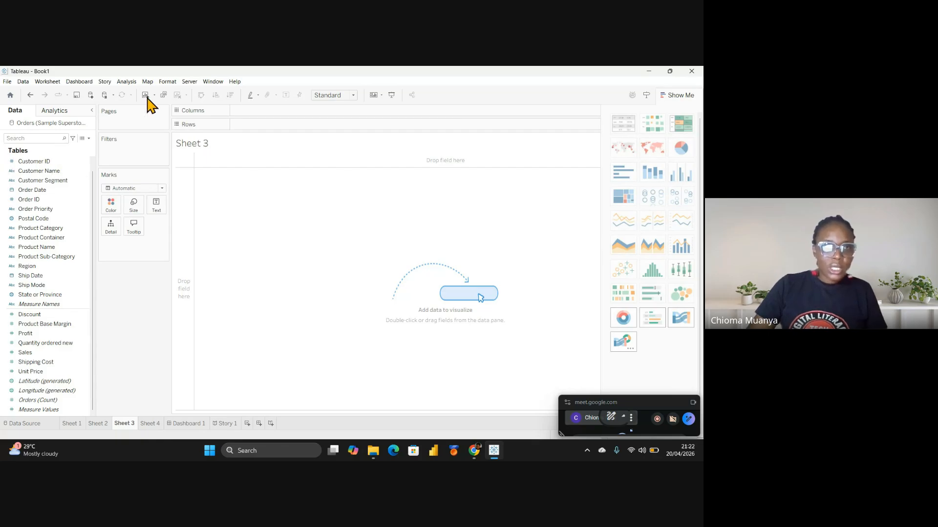
Look through the Analysis menu commands, then dismiss the menu
{"action": "left_click", "coordinate": [126, 82]}
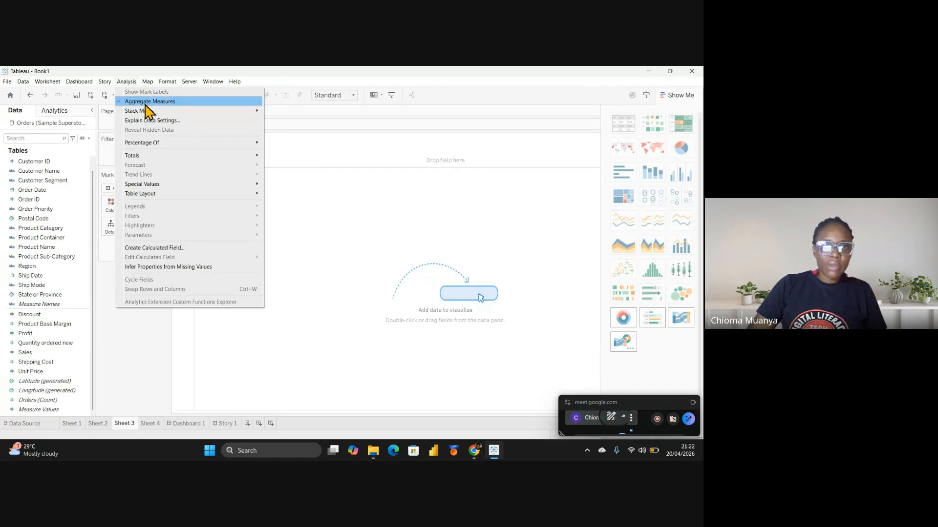
{"action": "mouse_move", "coordinate": [153, 116]}
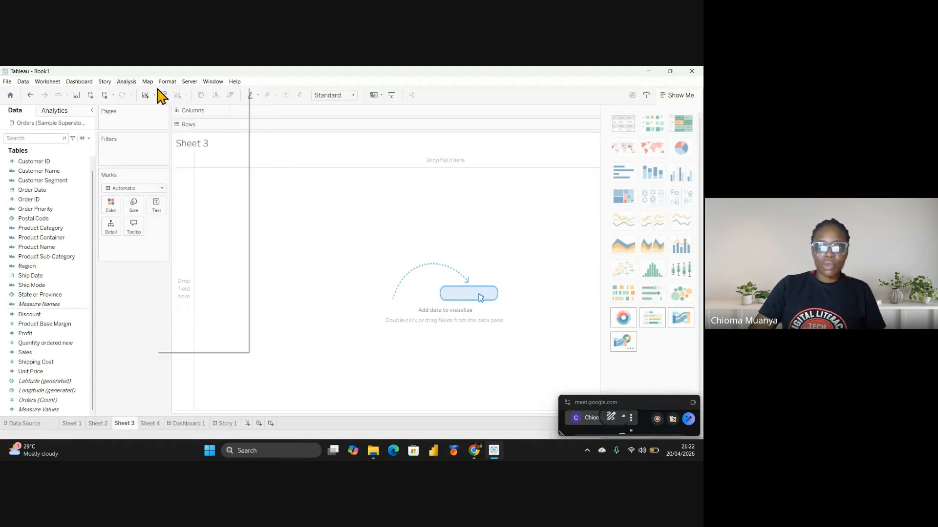
{"action": "left_click", "coordinate": [359, 224]}
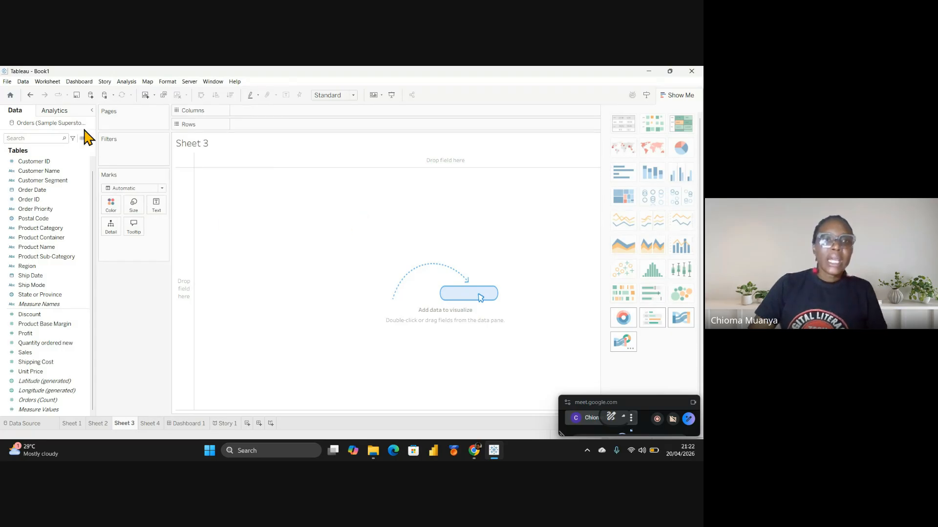
Browse the Map menu's Background Maps, Background Images and Geocoding options, then bring up the Format menu
{"action": "left_click", "coordinate": [147, 81]}
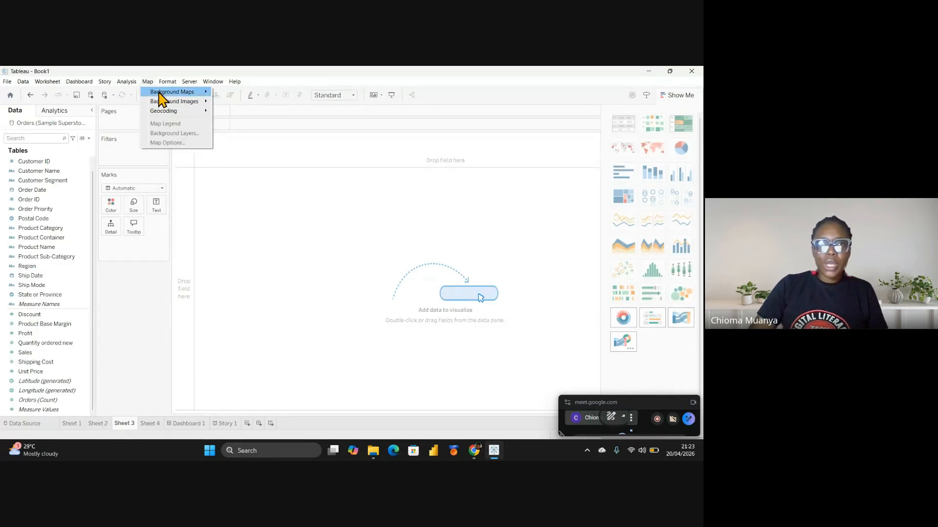
{"action": "mouse_move", "coordinate": [175, 92]}
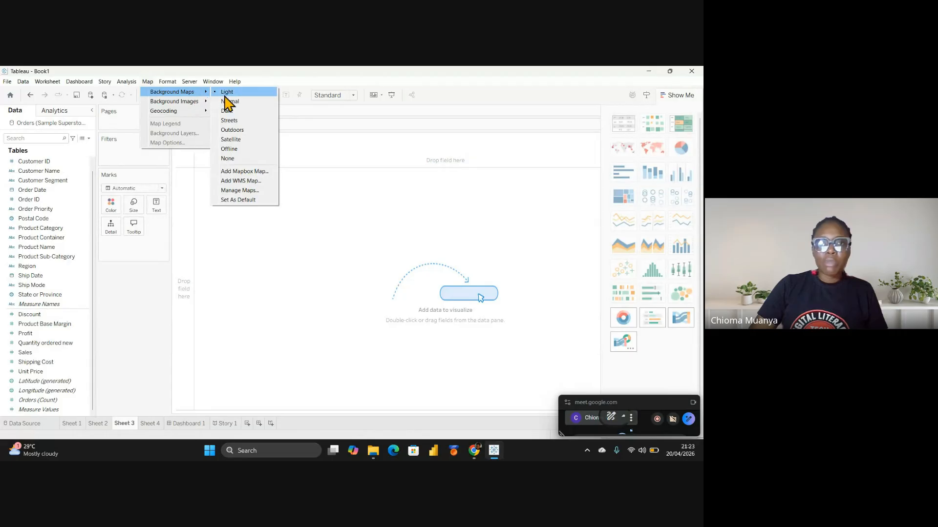
{"action": "mouse_move", "coordinate": [187, 113]}
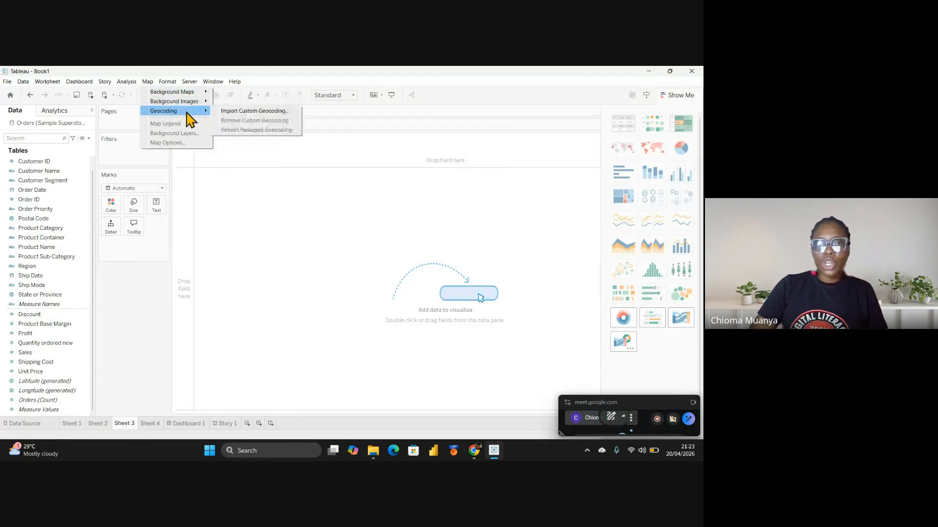
{"action": "left_click", "coordinate": [366, 273]}
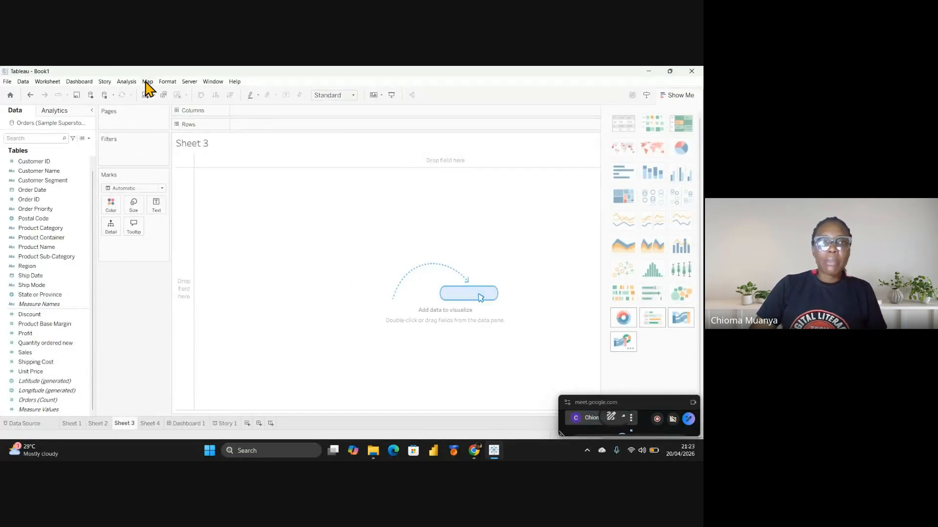
{"action": "left_click", "coordinate": [167, 82]}
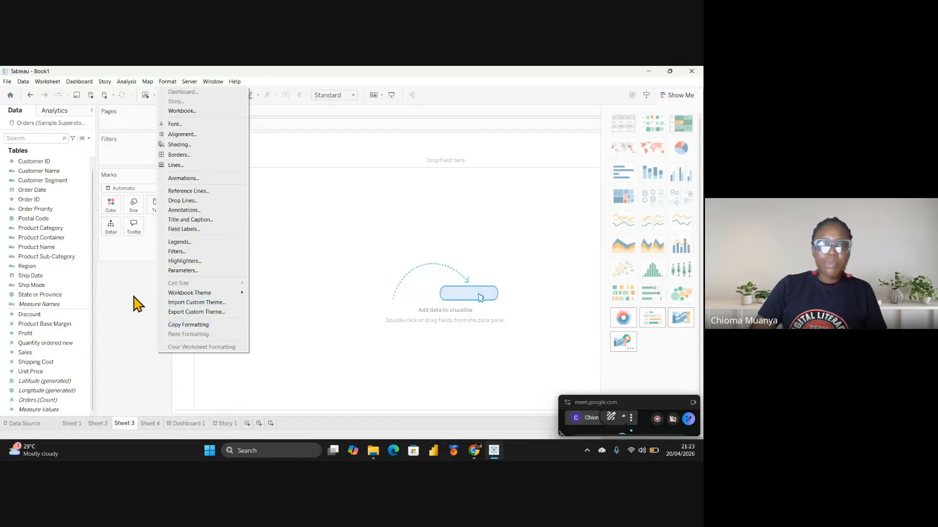
Review the Server menu and its Tableau Public publishing submenu, then move over to the Window menu
{"action": "left_click", "coordinate": [180, 83]}
{"action": "left_click", "coordinate": [190, 81]}
{"action": "mouse_move", "coordinate": [167, 81]}
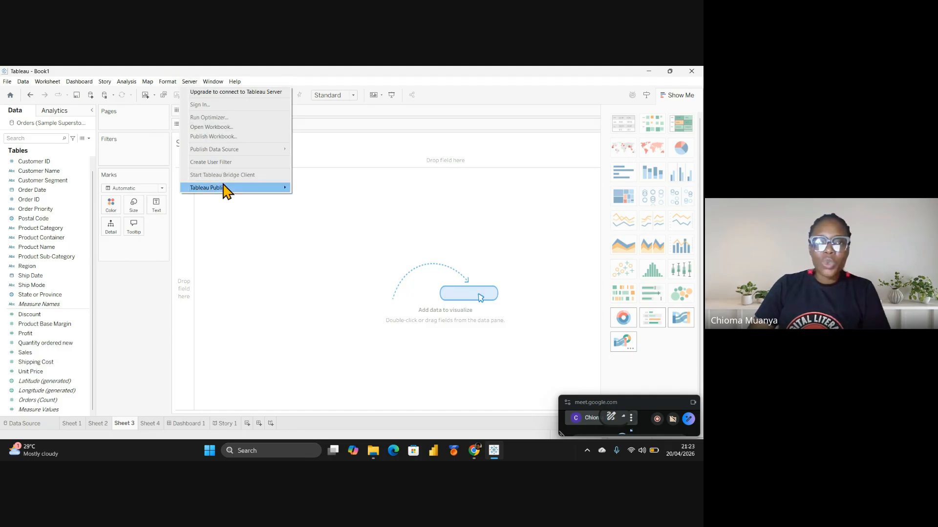
{"action": "mouse_move", "coordinate": [226, 192]}
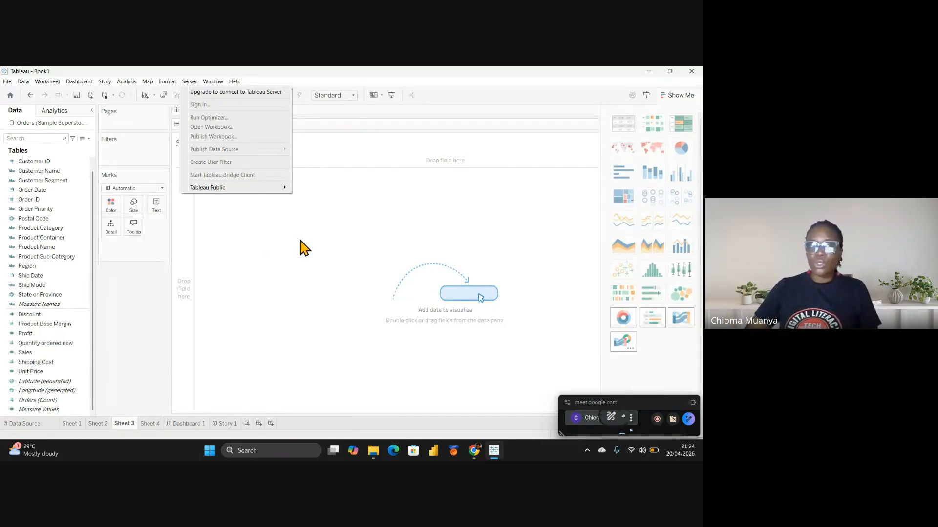
{"action": "mouse_move", "coordinate": [127, 82]}
{"action": "mouse_move", "coordinate": [218, 81]}
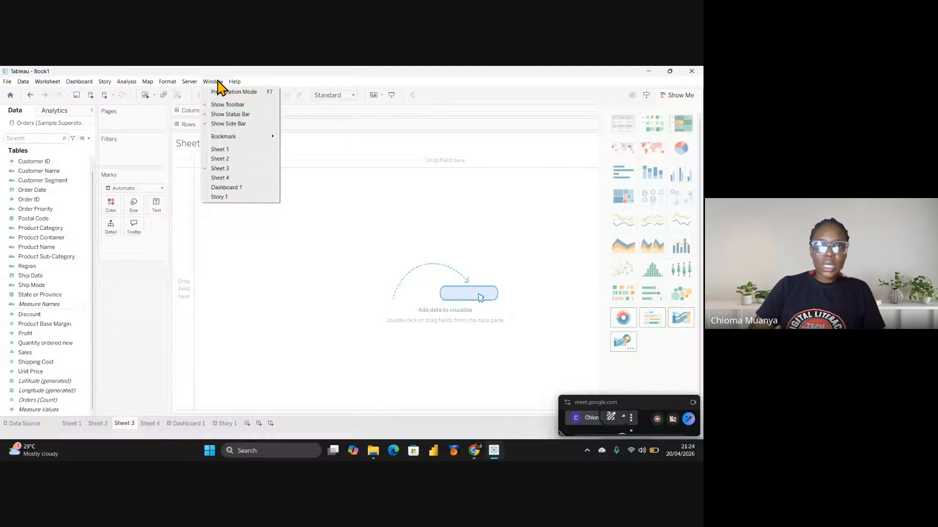
Enter and exit Presentation Mode, then hide and restore the toolbar
{"action": "left_click", "coordinate": [238, 92]}
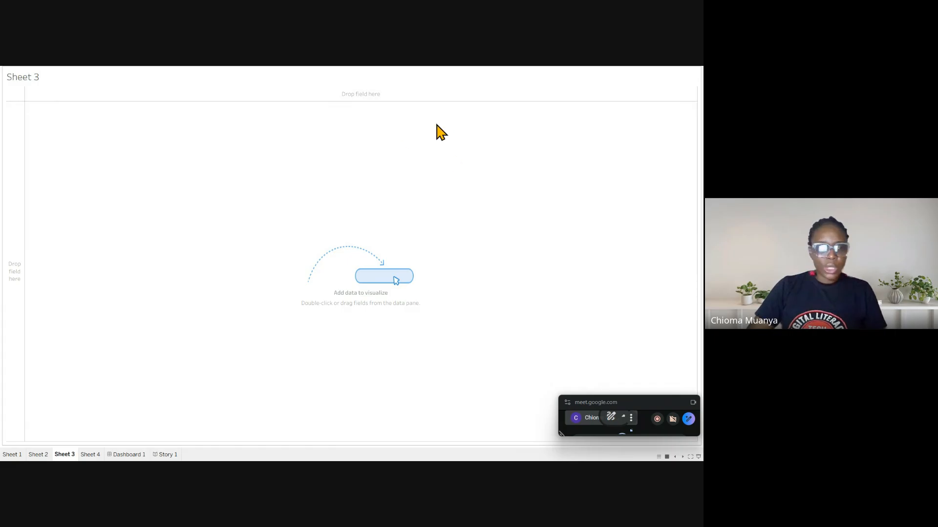
{"action": "key", "text": "Escape"}
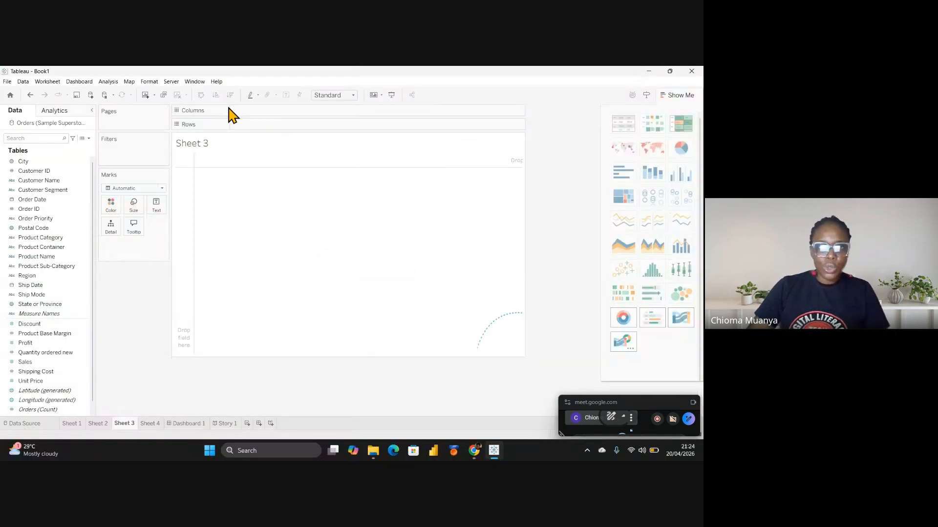
{"action": "left_click", "coordinate": [198, 82]}
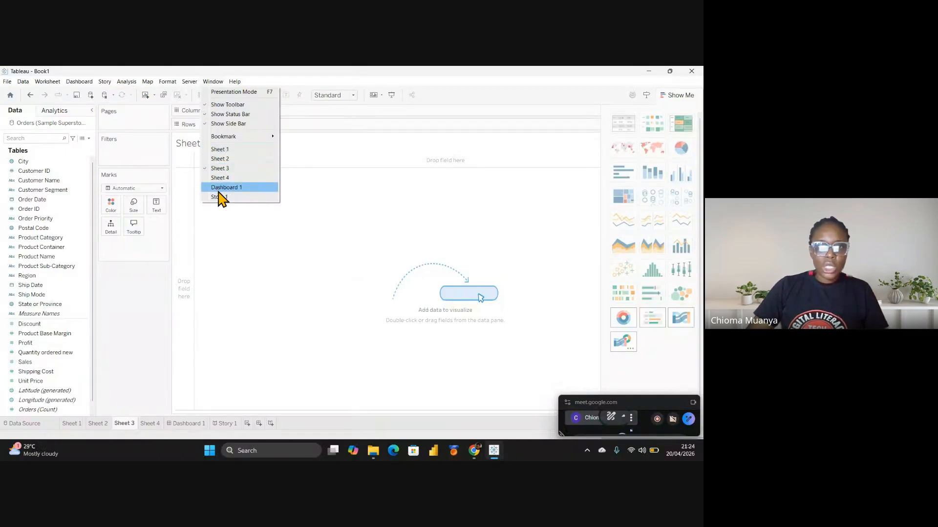
{"action": "left_click", "coordinate": [207, 104]}
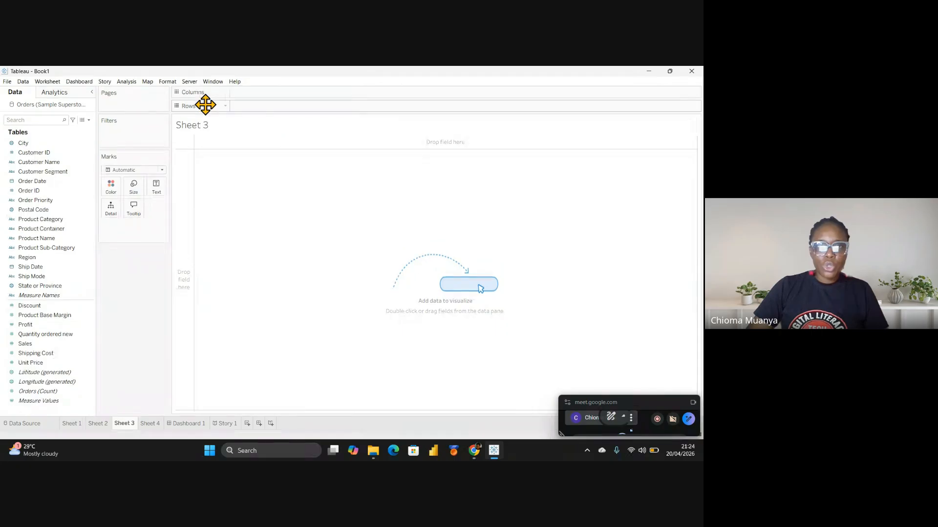
{"action": "left_click", "coordinate": [213, 81]}
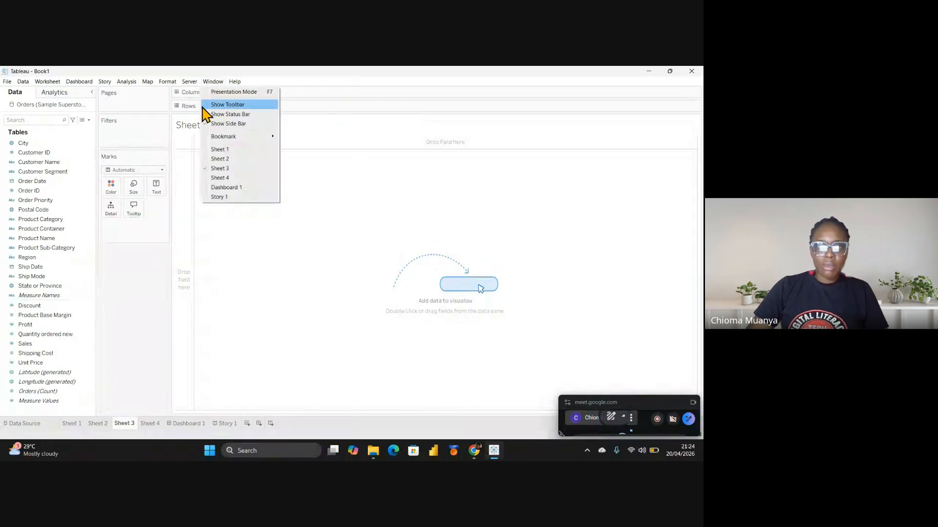
{"action": "left_click", "coordinate": [205, 106]}
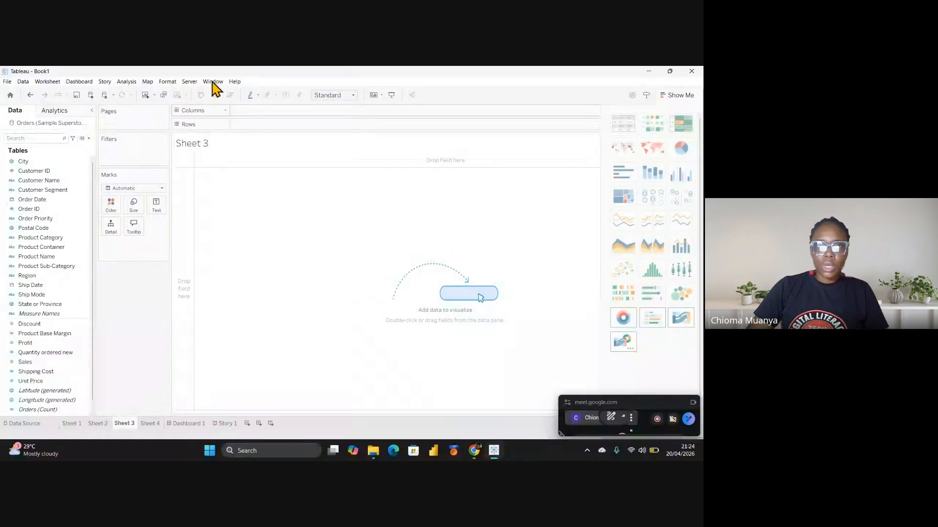
Turn off the status bar, collapse and re-expand the side bar, then restore the status bar
{"action": "left_click", "coordinate": [213, 82]}
{"action": "left_click", "coordinate": [211, 115]}
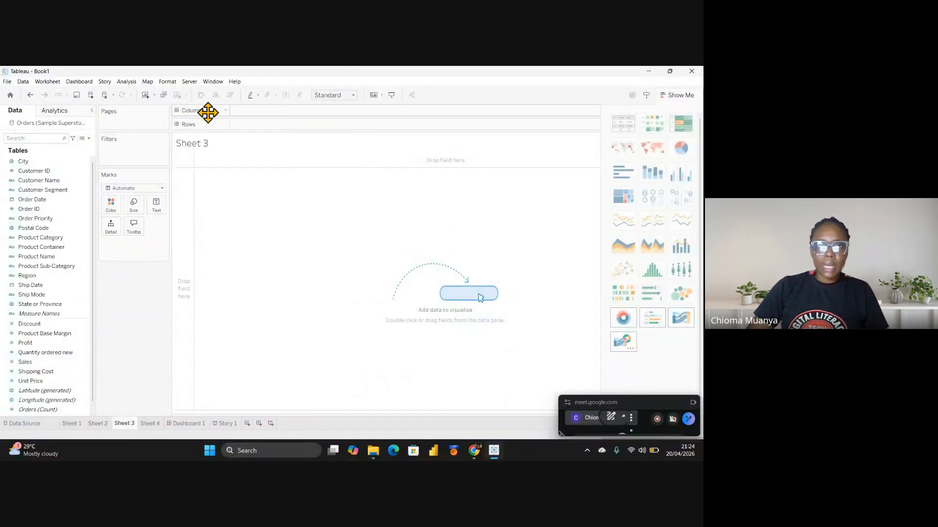
{"action": "left_click", "coordinate": [212, 81]}
{"action": "left_click", "coordinate": [213, 124]}
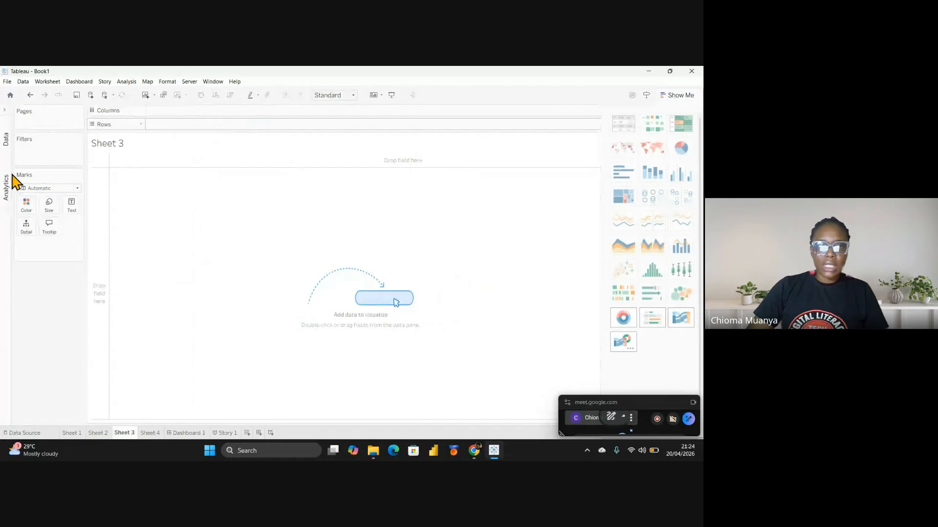
{"action": "left_click", "coordinate": [5, 113]}
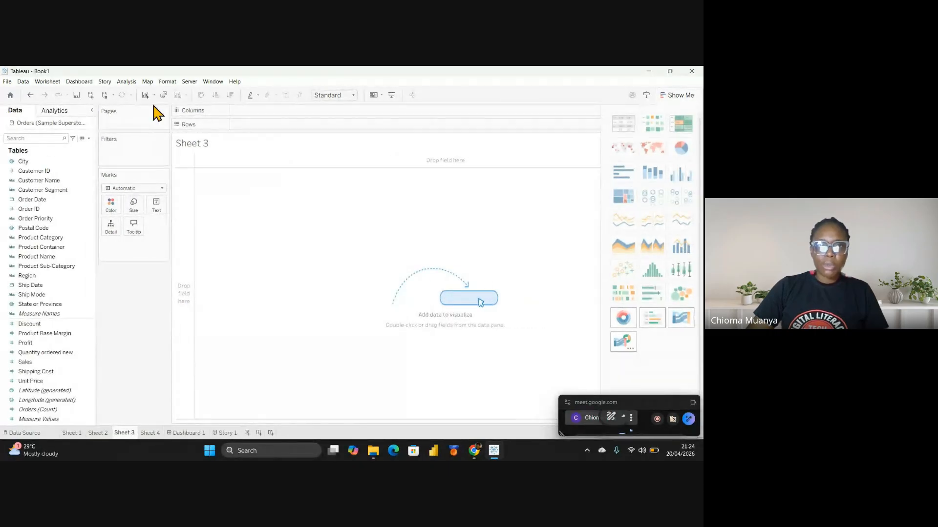
{"action": "left_click", "coordinate": [212, 82]}
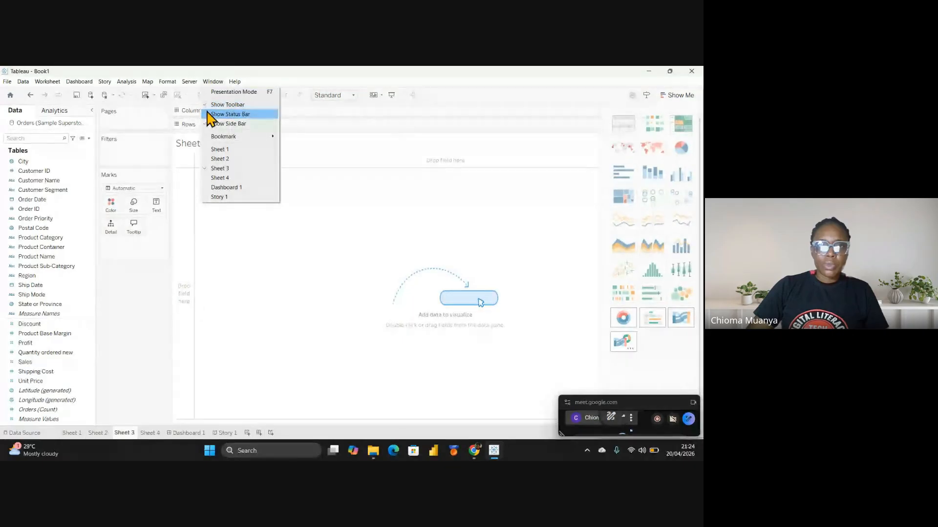
{"action": "left_click", "coordinate": [210, 113]}
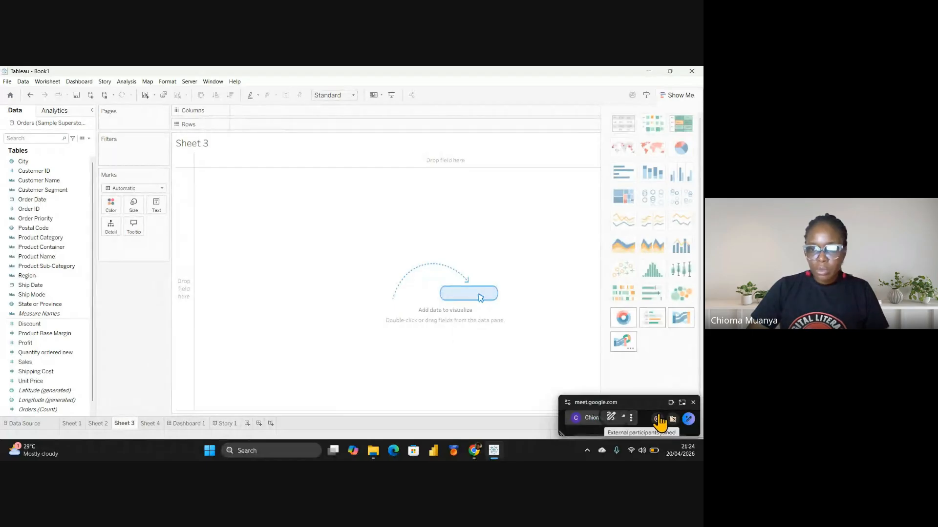
{"action": "left_click_drag", "start_coordinate": [647, 404], "coordinate": [654, 341]}
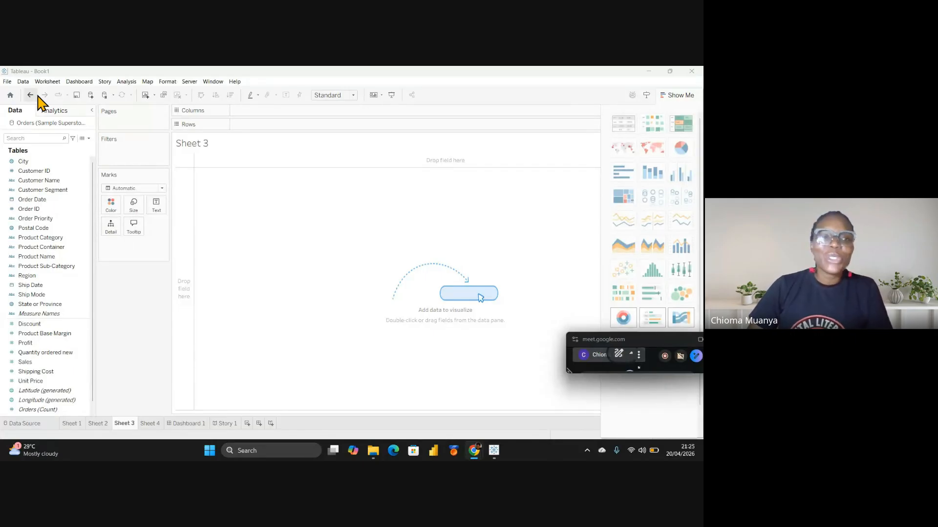
{"action": "left_click", "coordinate": [114, 96]}
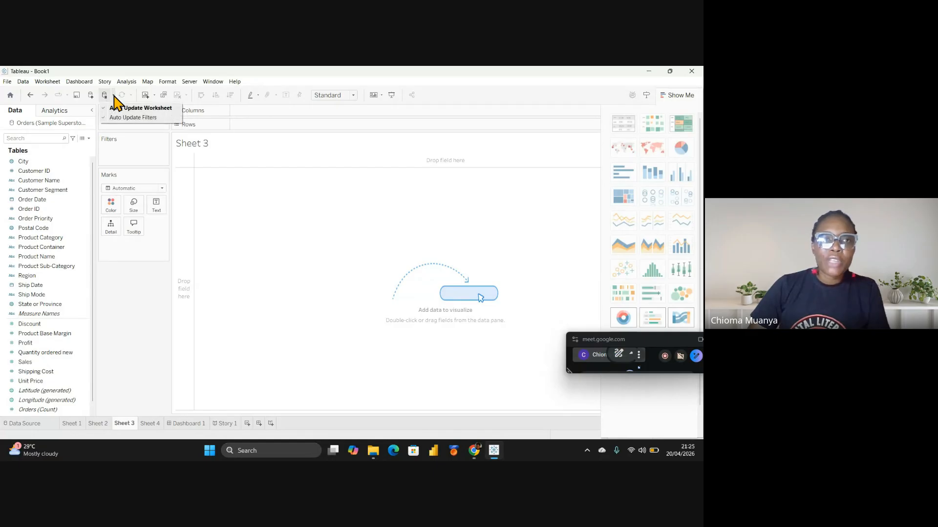
{"action": "left_click", "coordinate": [113, 96]}
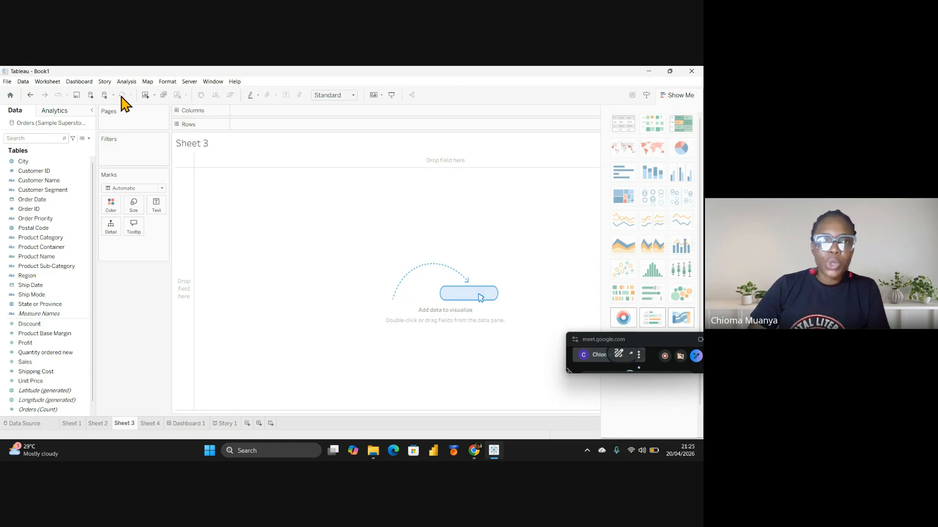
{"action": "left_click", "coordinate": [155, 95]}
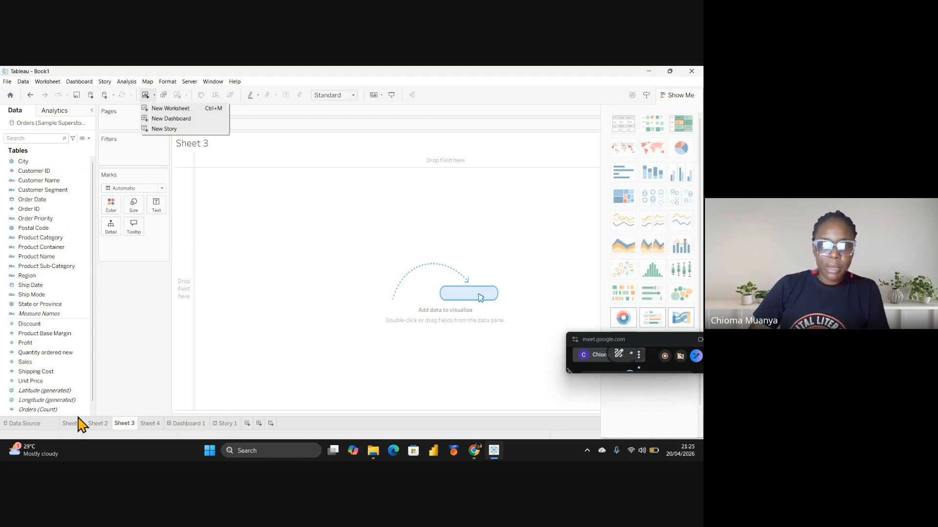
{"action": "left_click", "coordinate": [269, 188]}
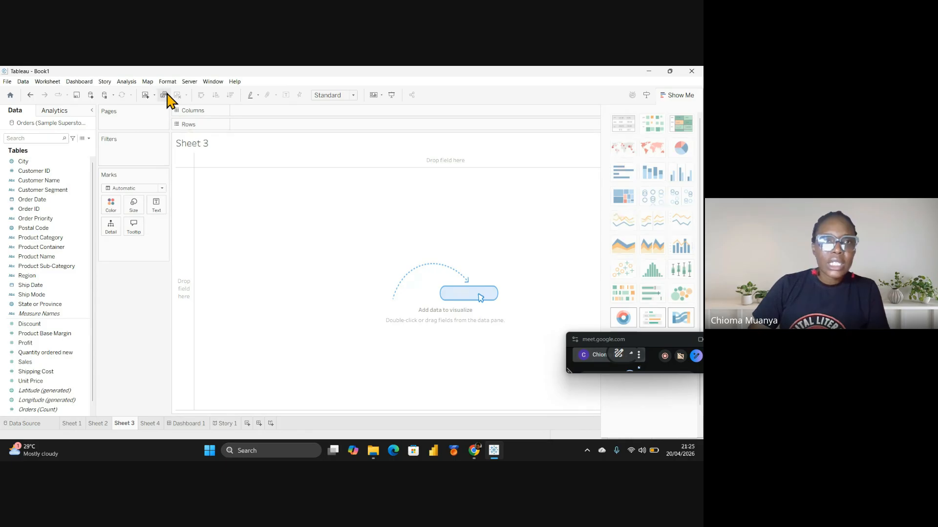
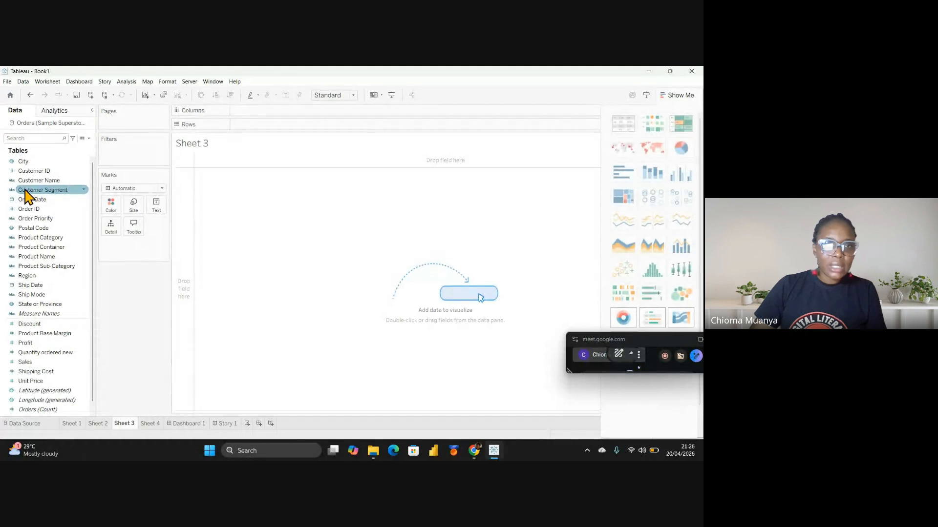
Put Customer Segment on Columns and Profit on Rows to chart SUM(Profit) per segment
{"action": "left_click_drag", "start_coordinate": [27, 195], "coordinate": [254, 113]}
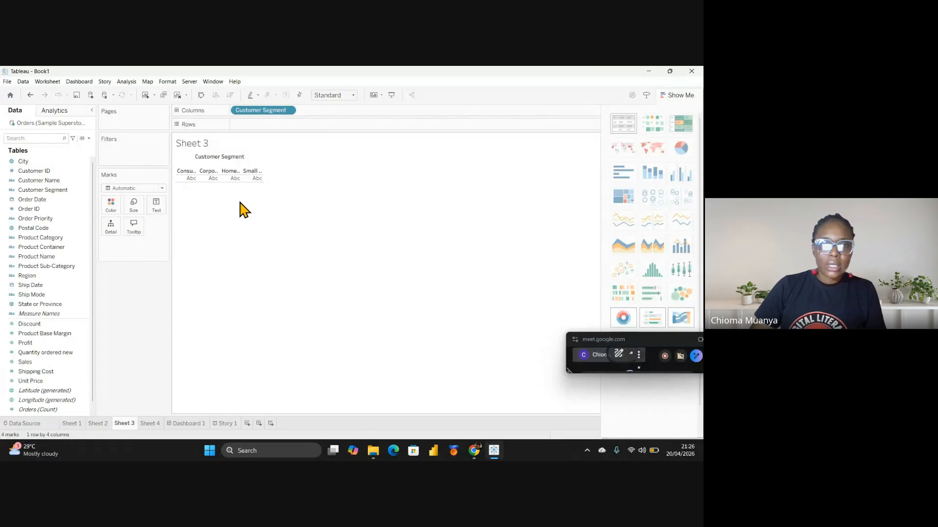
{"action": "left_click_drag", "start_coordinate": [25, 343], "coordinate": [258, 127]}
{"action": "left_click", "coordinate": [22, 324]}
{"action": "left_click_drag", "start_coordinate": [26, 342], "coordinate": [280, 146]}
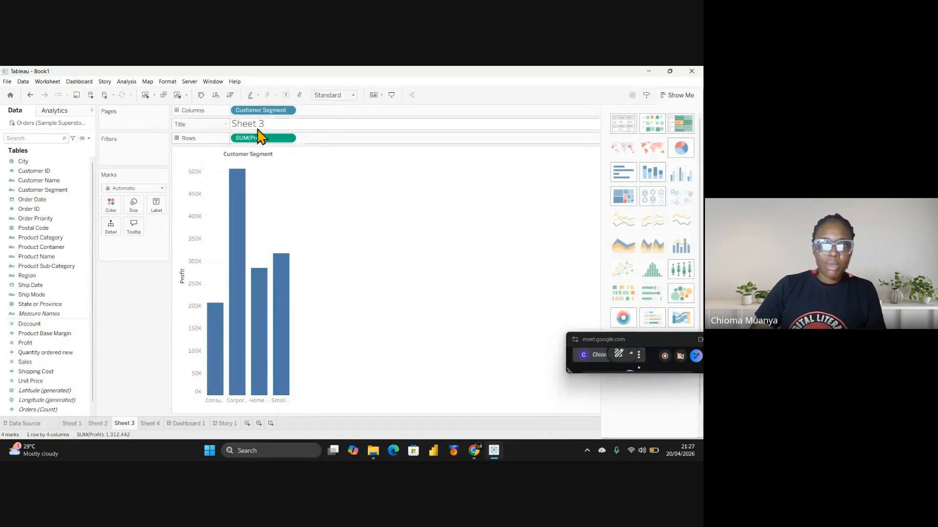
{"action": "left_click", "coordinate": [225, 125]}
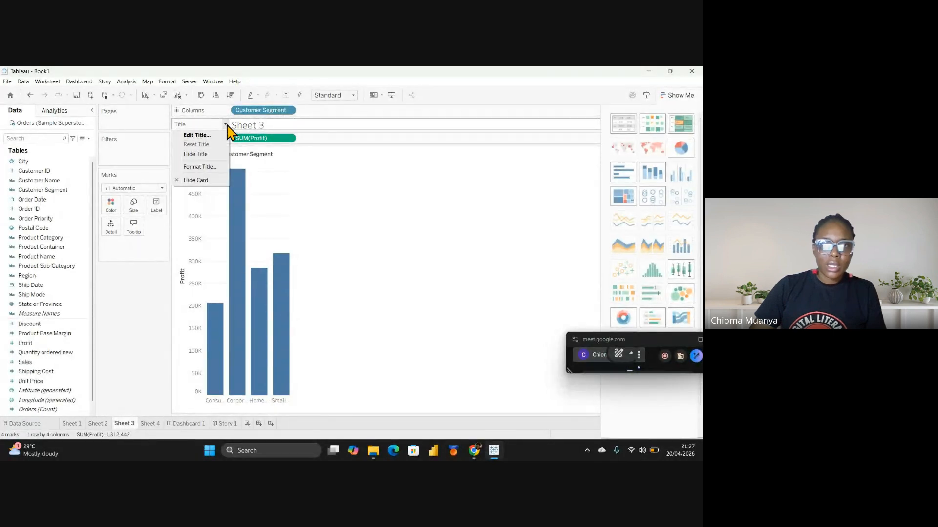
{"action": "left_click", "coordinate": [195, 180]}
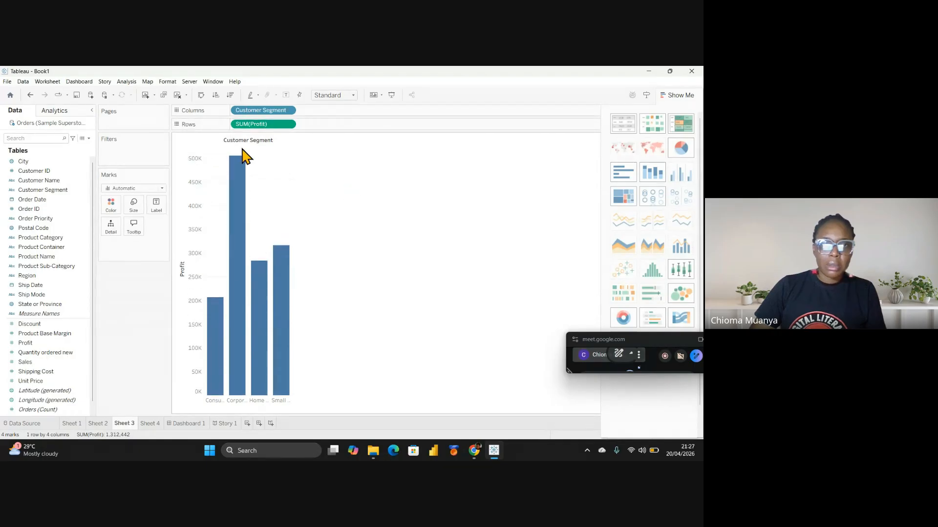
{"action": "left_click", "coordinate": [46, 82]}
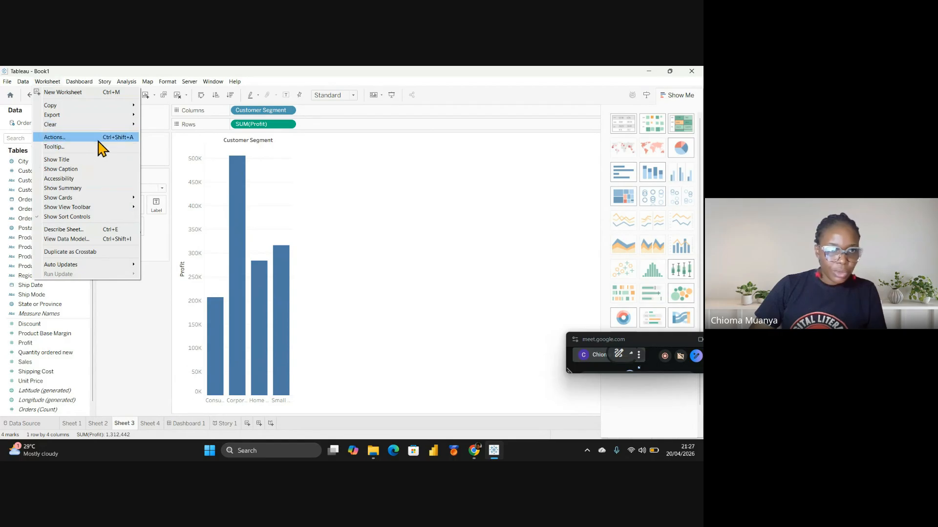
{"action": "left_click", "coordinate": [65, 162]}
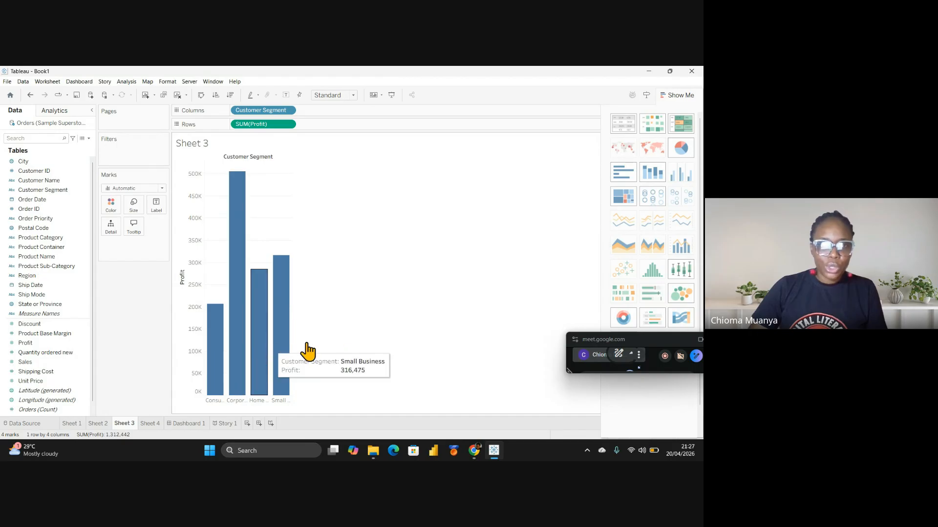
{"action": "left_click", "coordinate": [179, 96]}
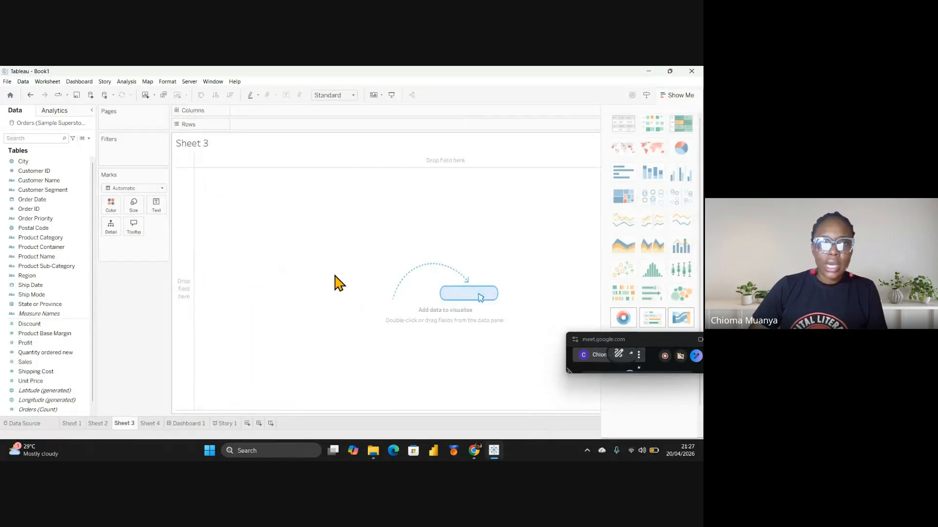
{"action": "left_click", "coordinate": [30, 95]}
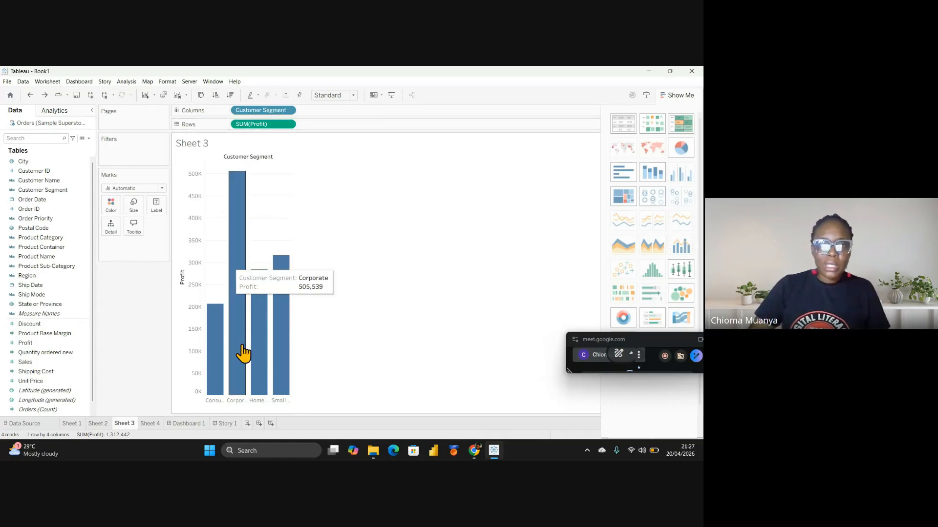
{"action": "mouse_move", "coordinate": [273, 376]}
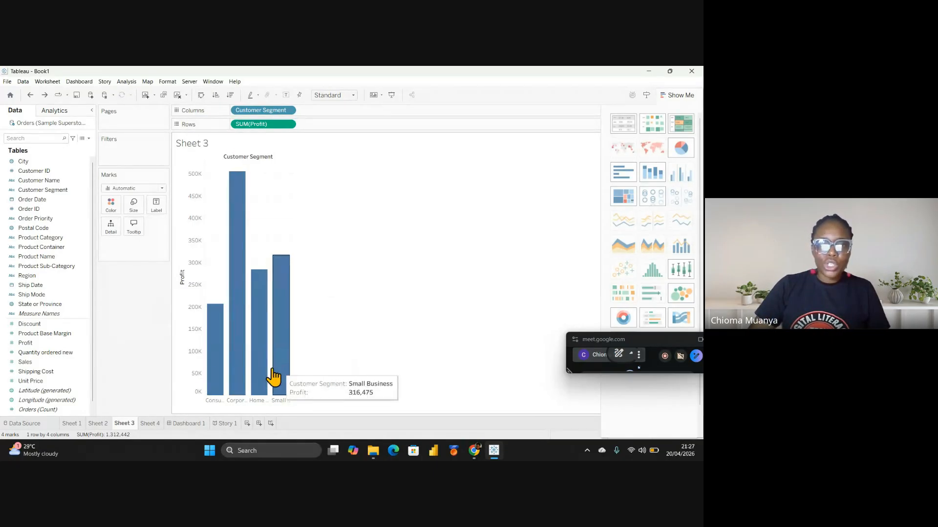
Swap the bar chart to horizontal bars and back to vertical bars
{"action": "left_click", "coordinate": [201, 96]}
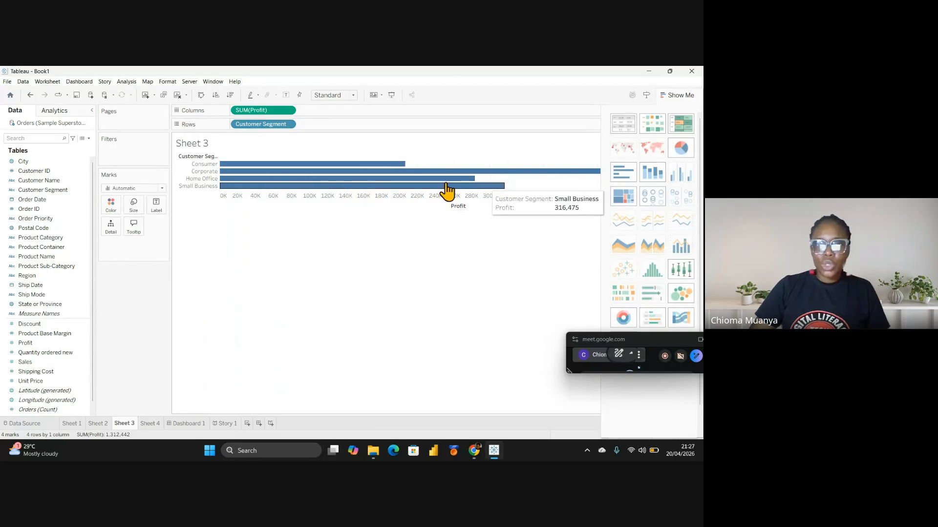
{"action": "left_click", "coordinate": [201, 95]}
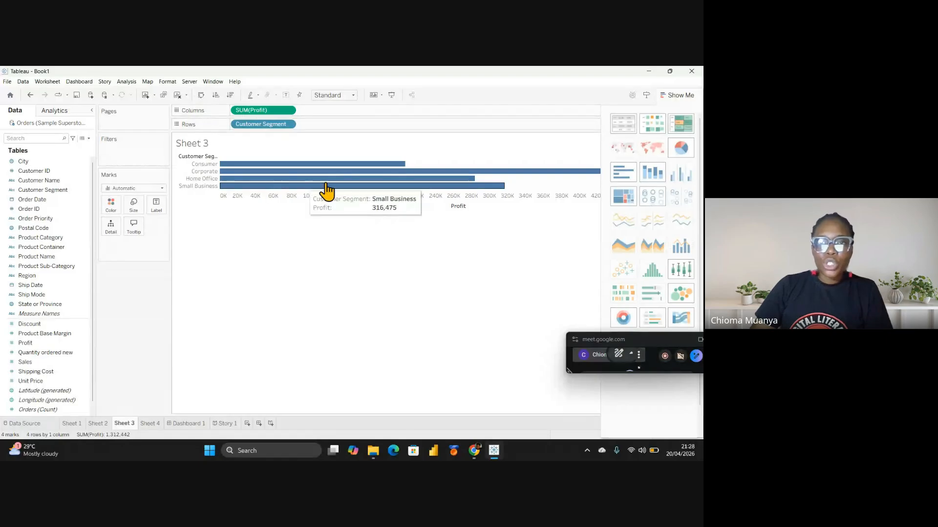
{"action": "left_click", "coordinate": [201, 95]}
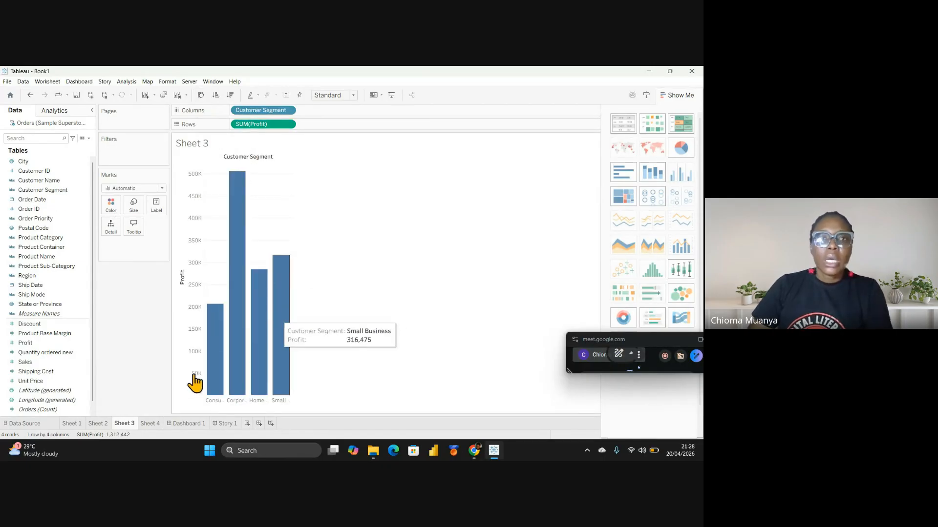
Sort the segment bars descending by Profit, Corporate first, and glance at the highlighting options
{"action": "left_click", "coordinate": [216, 95]}
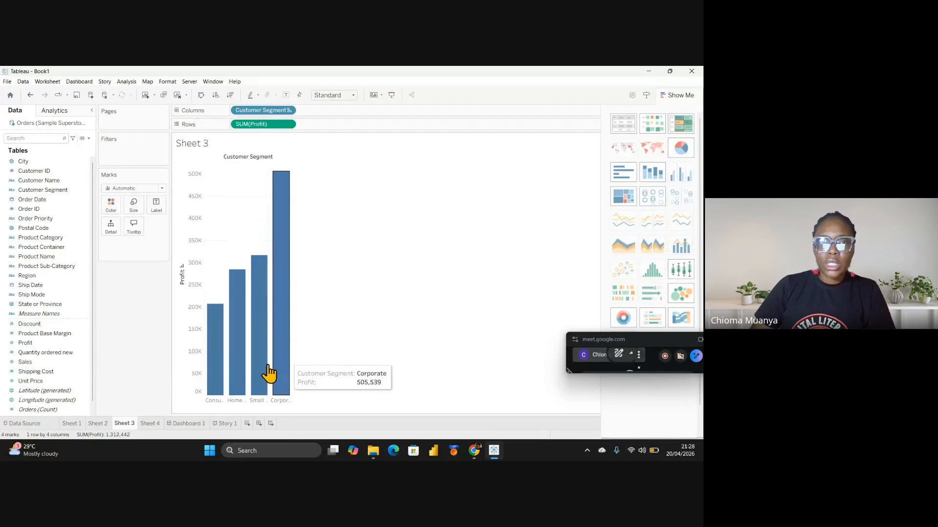
{"action": "left_click", "coordinate": [230, 94]}
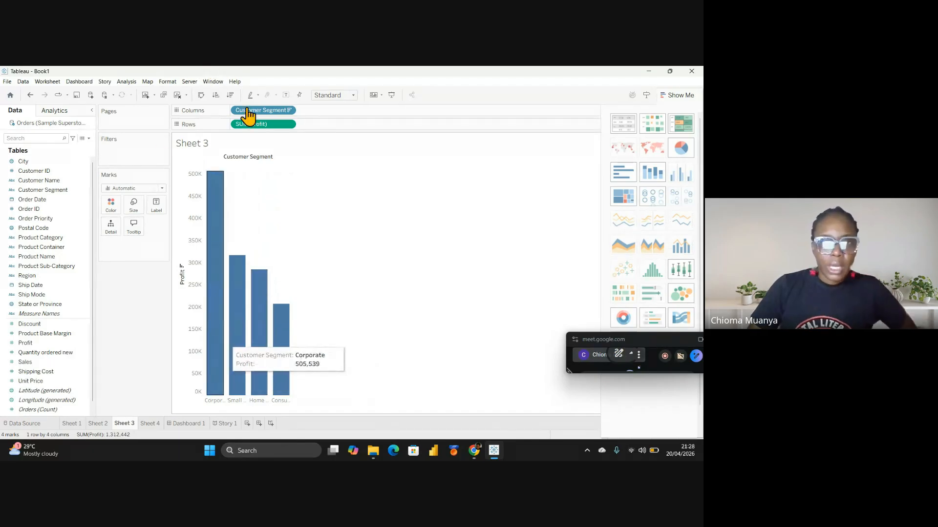
{"action": "left_click", "coordinate": [258, 95]}
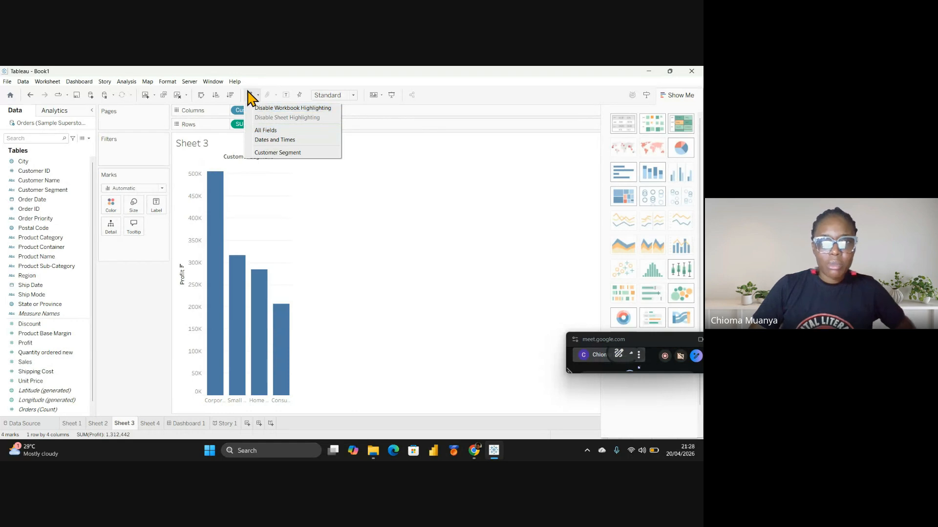
{"action": "left_click", "coordinate": [461, 225]}
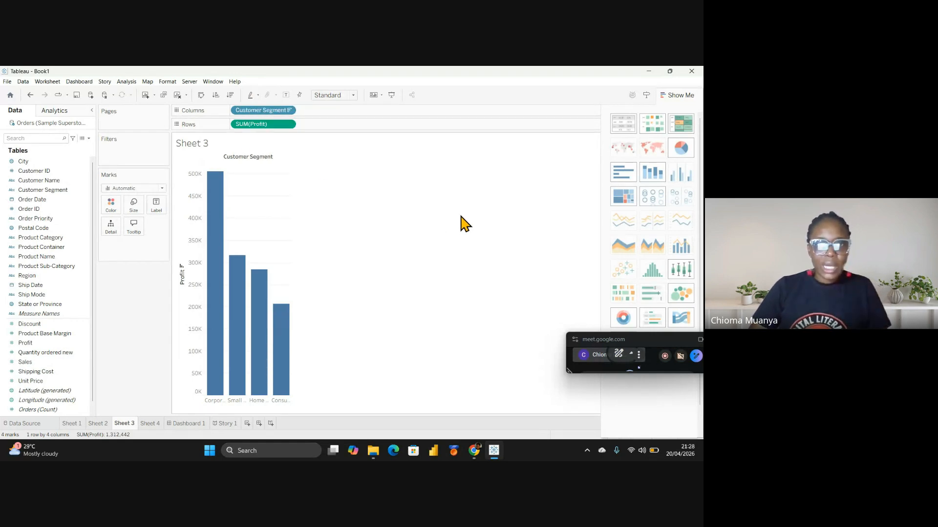
Label each bar with its Profit value, such as 505,539 for Corporate, and fit to width
{"action": "left_click", "coordinate": [286, 95]}
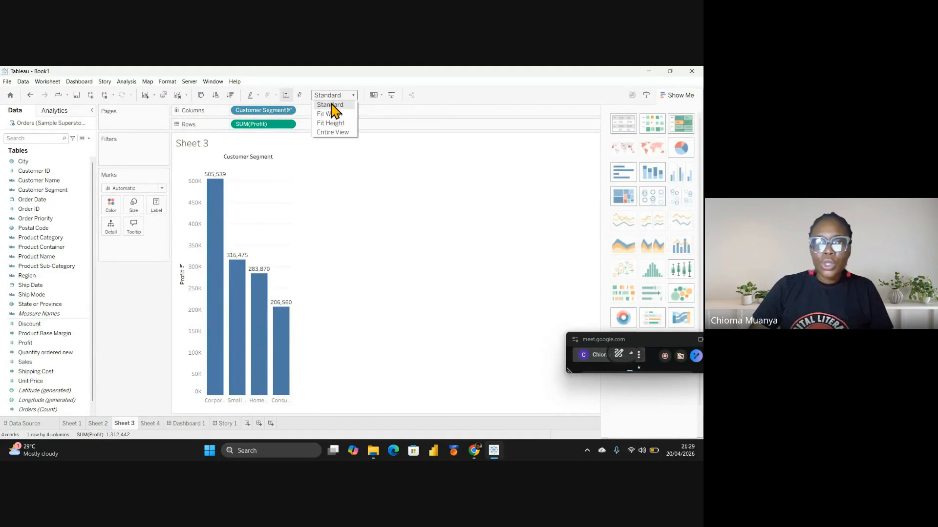
{"action": "left_click", "coordinate": [334, 115]}
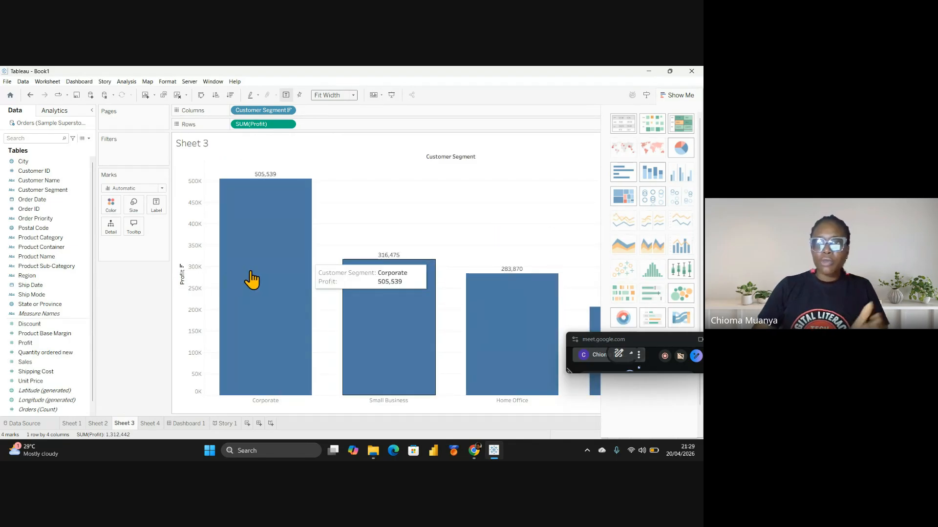
{"action": "left_click", "coordinate": [677, 95]}
Try Fit Height and Entire View sizing, then return the chart to Standard
{"action": "left_click", "coordinate": [348, 95]}
{"action": "left_click", "coordinate": [347, 123]}
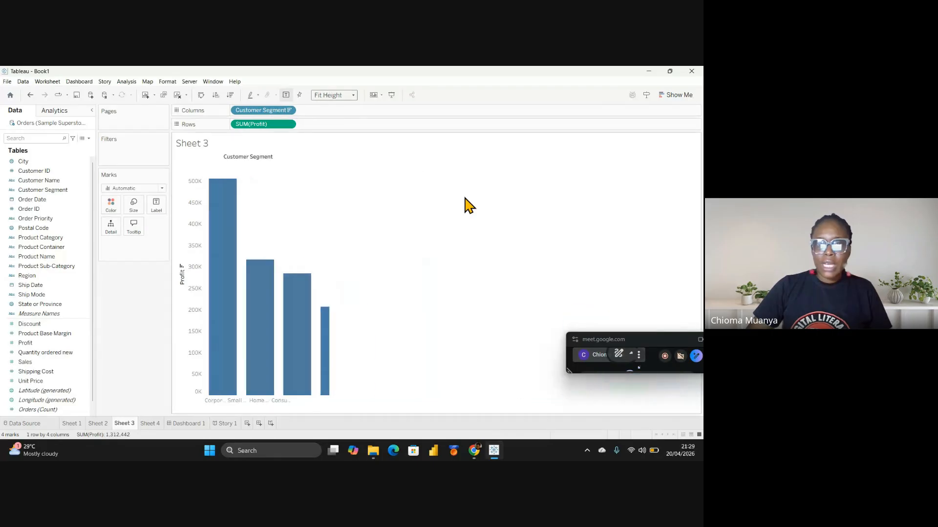
{"action": "left_click", "coordinate": [353, 95]}
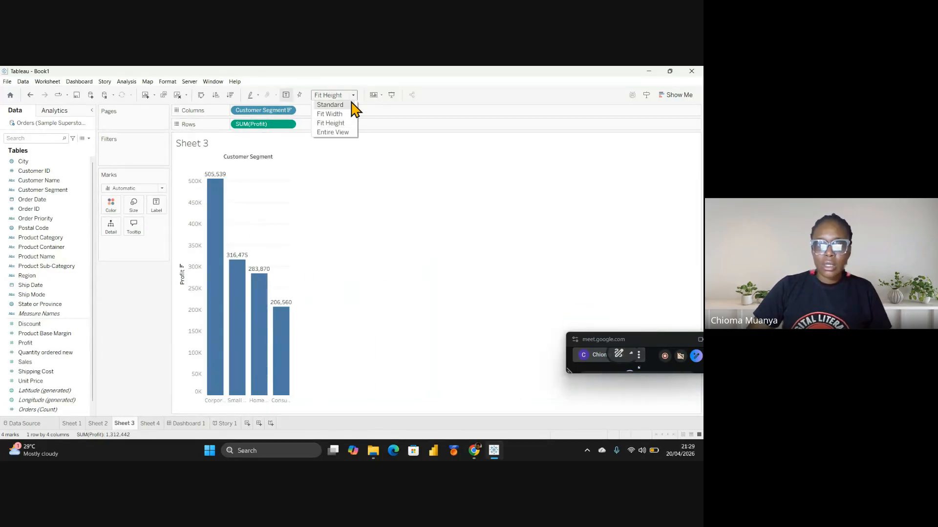
{"action": "left_click", "coordinate": [343, 133]}
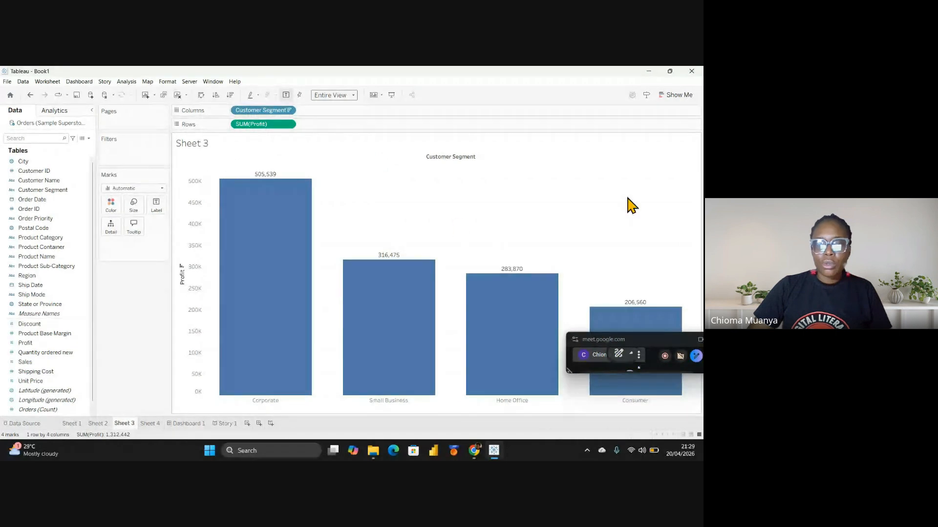
{"action": "left_click", "coordinate": [354, 95]}
{"action": "left_click", "coordinate": [344, 114]}
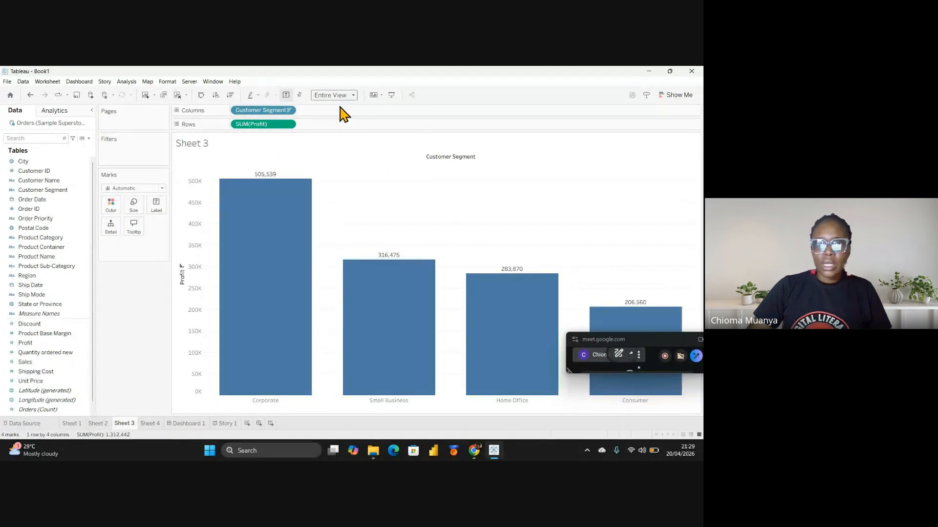
Check the cards list without changes, then bring up the Show Me suggestions panel
{"action": "left_click", "coordinate": [378, 95]}
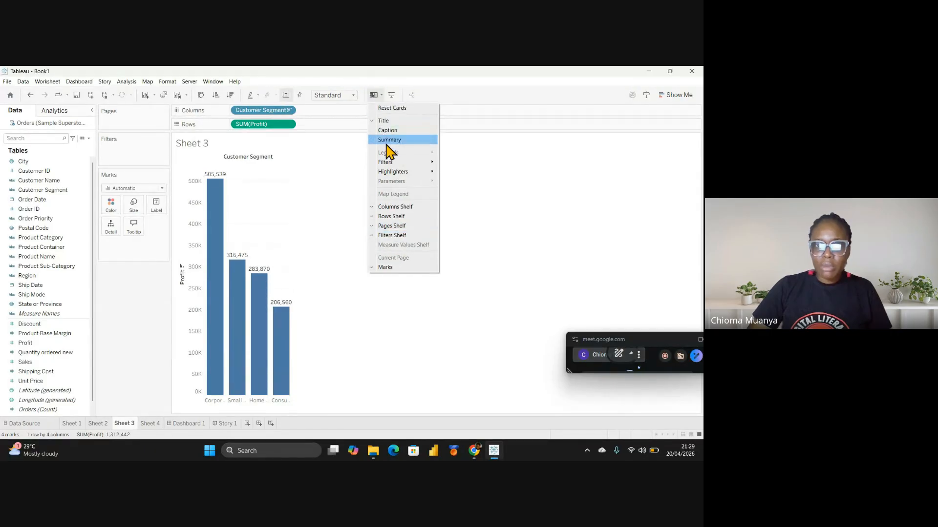
{"action": "left_click", "coordinate": [342, 198]}
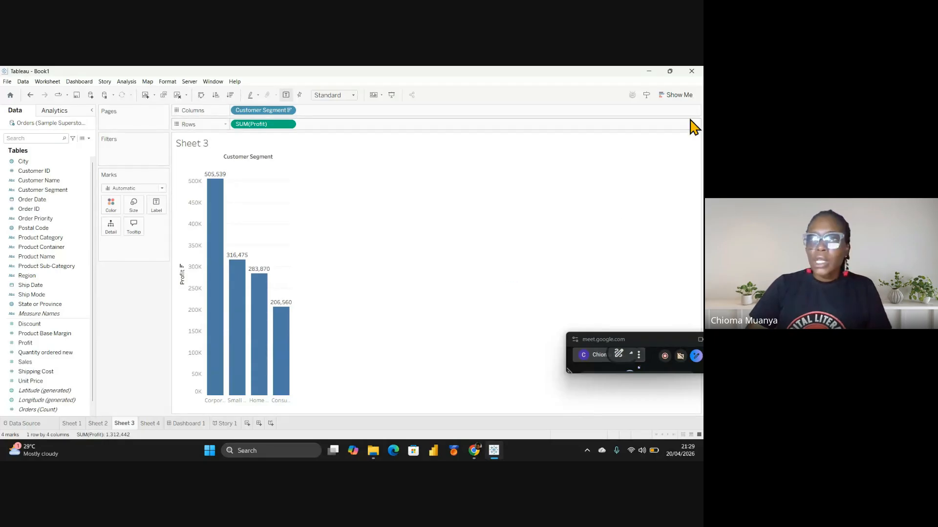
{"action": "left_click", "coordinate": [679, 96]}
{"action": "left_click_drag", "start_coordinate": [647, 342], "coordinate": [447, 456]}
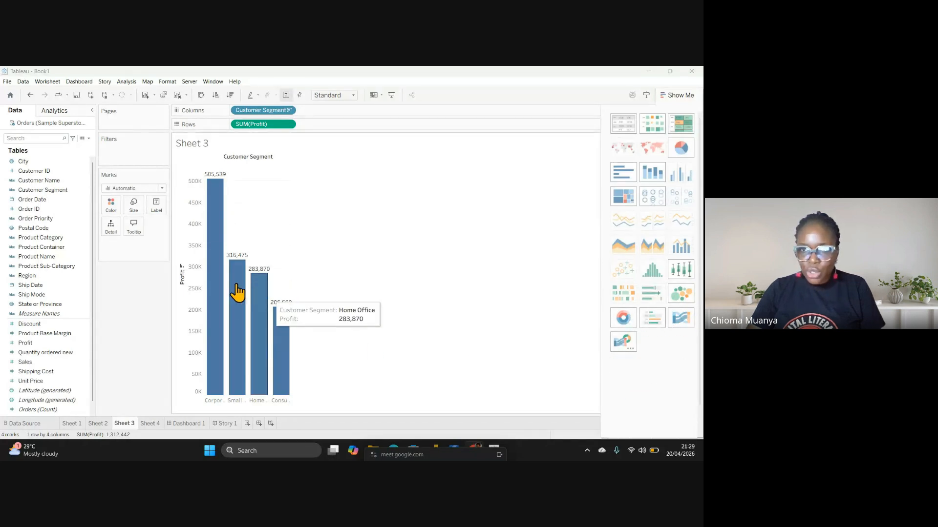
Preview pie, stacked bar, treemap, circle and packed-bubble versions, then settle on horizontal bars
{"action": "left_click", "coordinate": [629, 149]}
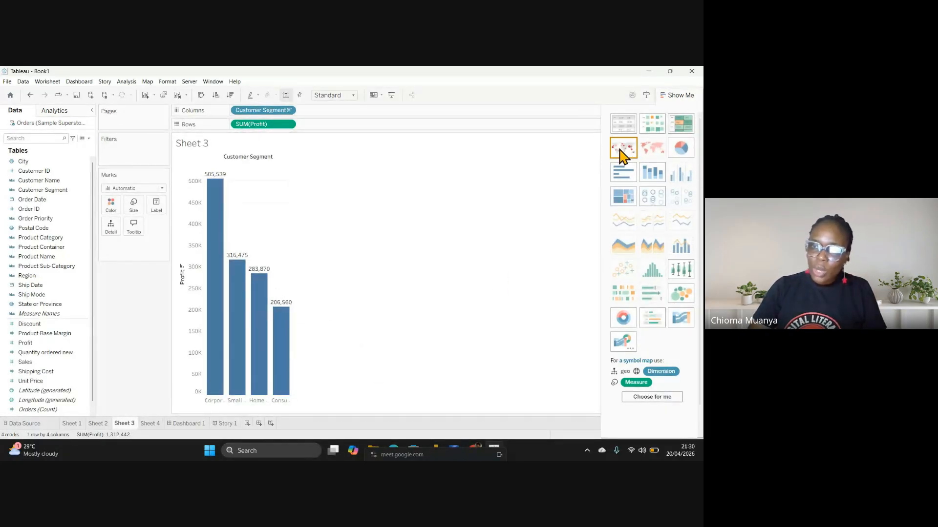
{"action": "left_click", "coordinate": [682, 148]}
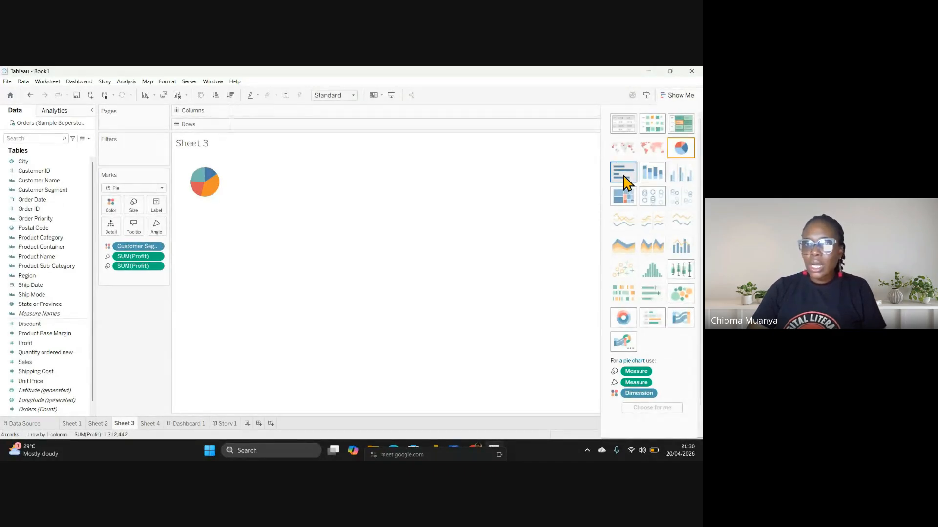
{"action": "left_click", "coordinate": [625, 176]}
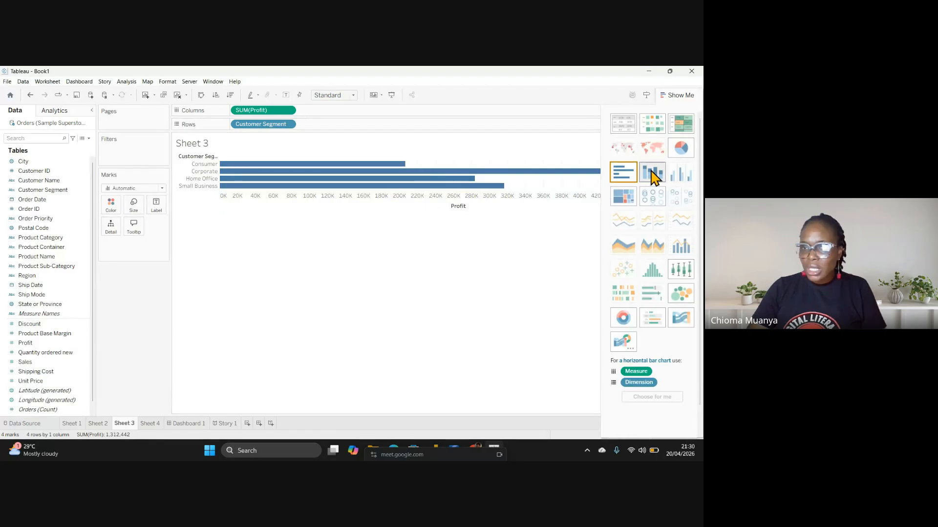
{"action": "left_click", "coordinate": [653, 175]}
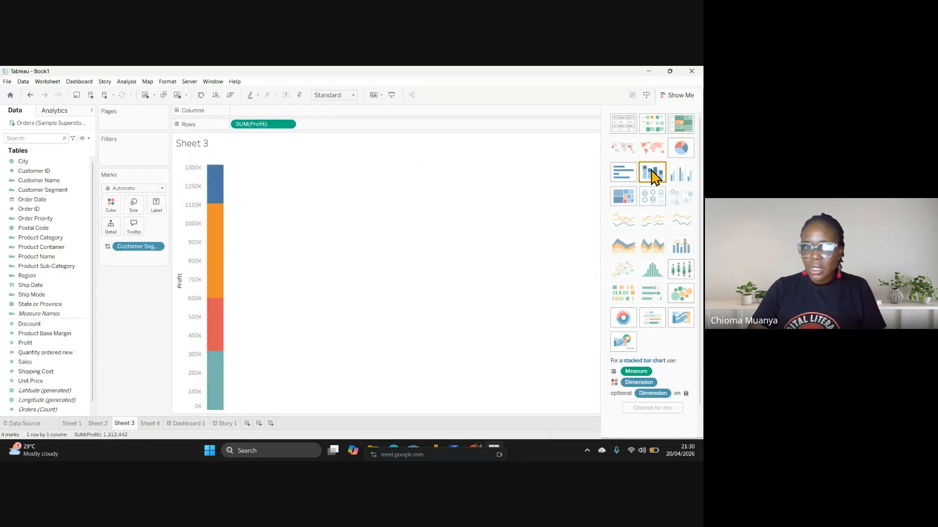
{"action": "left_click", "coordinate": [622, 198]}
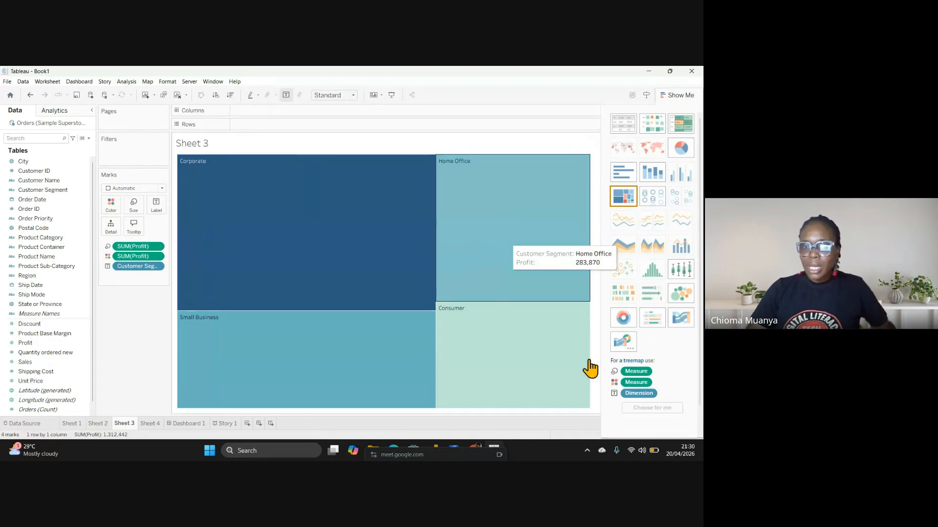
{"action": "left_click", "coordinate": [658, 198]}
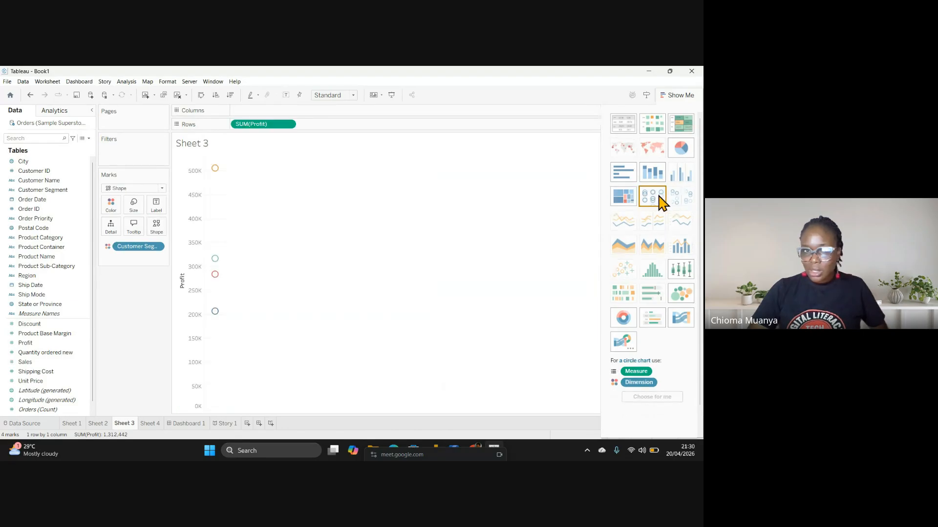
{"action": "left_click", "coordinate": [681, 295]}
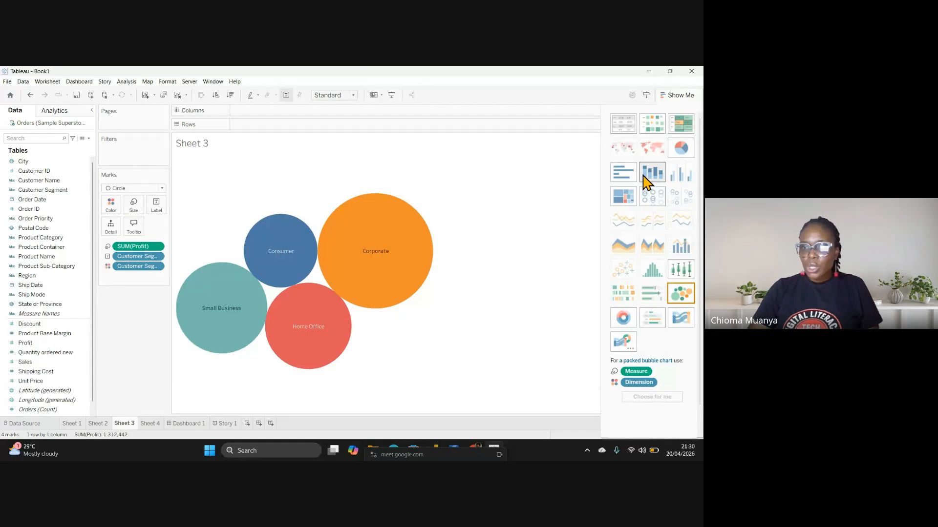
{"action": "left_click", "coordinate": [630, 180]}
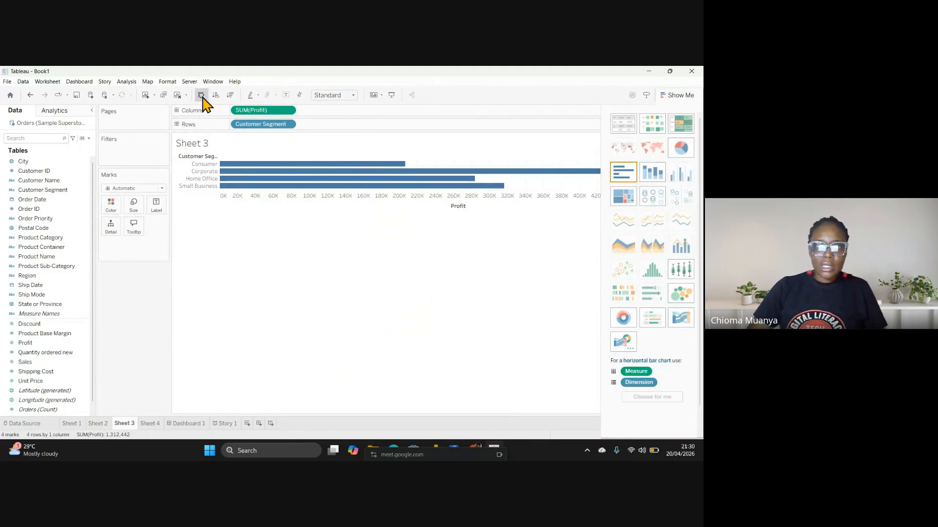
Swap to vertical bars and try Line and Gantt Bar marks before returning to Bar
{"action": "left_click", "coordinate": [202, 96]}
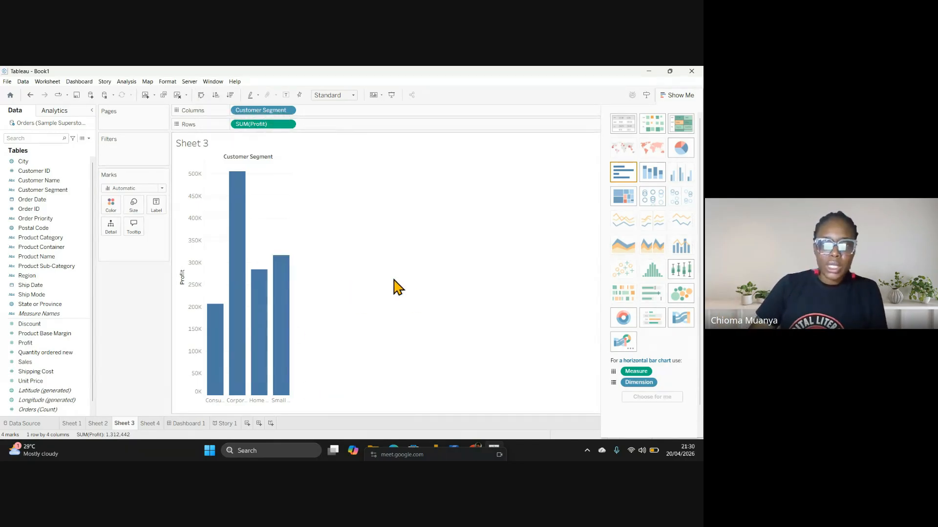
{"action": "left_click", "coordinate": [163, 189]}
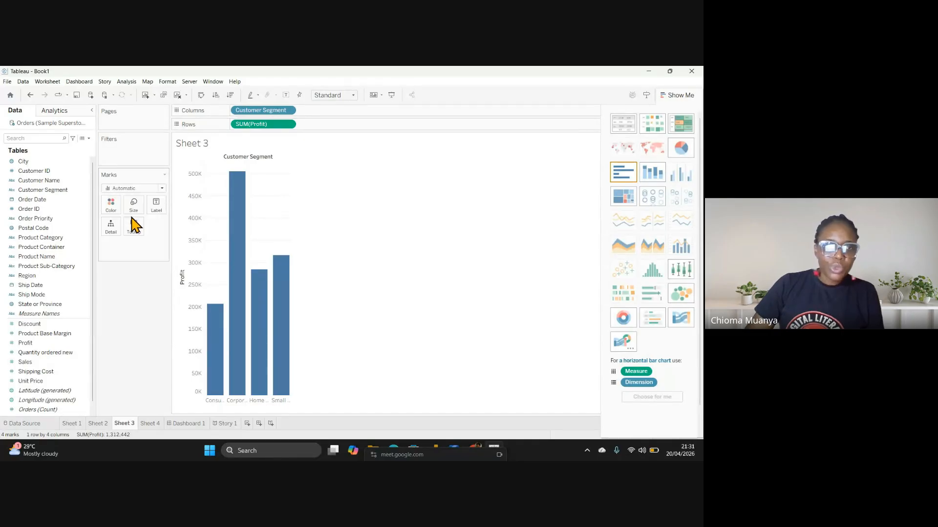
{"action": "left_click", "coordinate": [132, 217]}
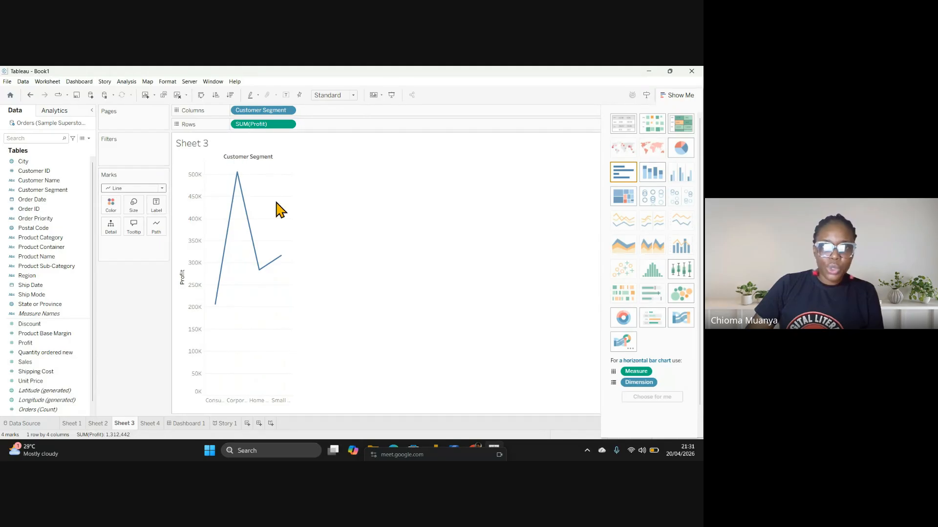
{"action": "left_click", "coordinate": [161, 188]}
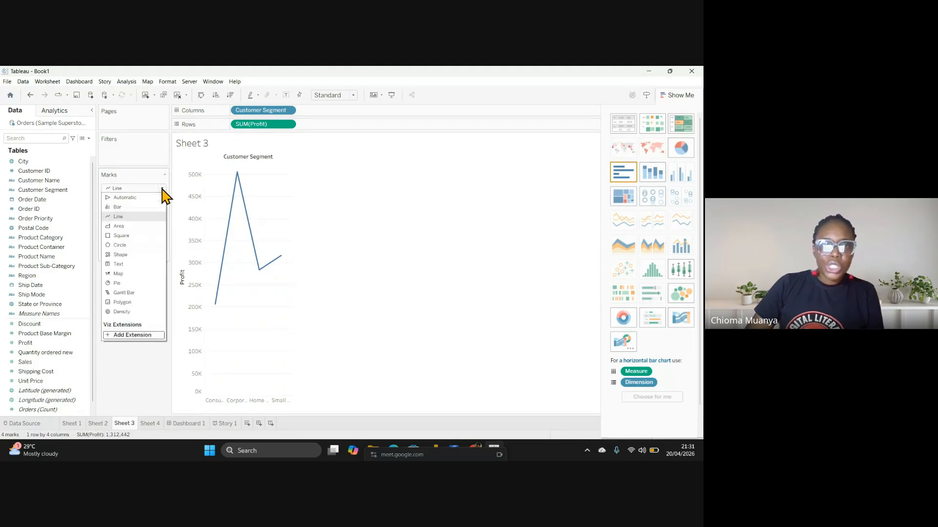
{"action": "left_click", "coordinate": [130, 293]}
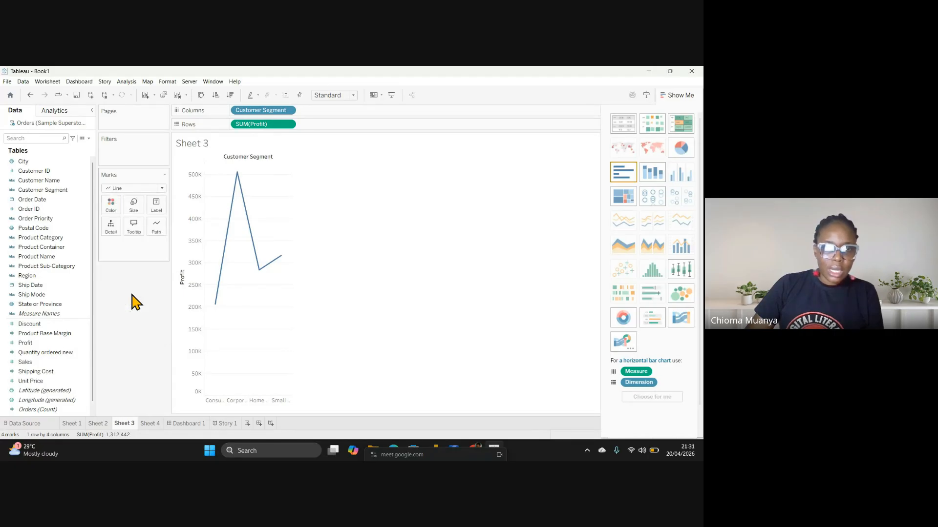
{"action": "left_click", "coordinate": [162, 188]}
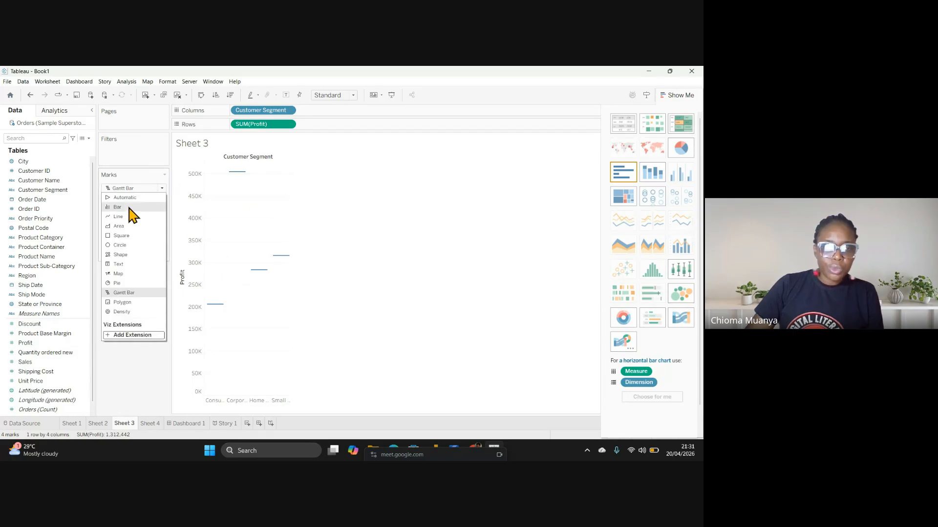
{"action": "left_click", "coordinate": [131, 215]}
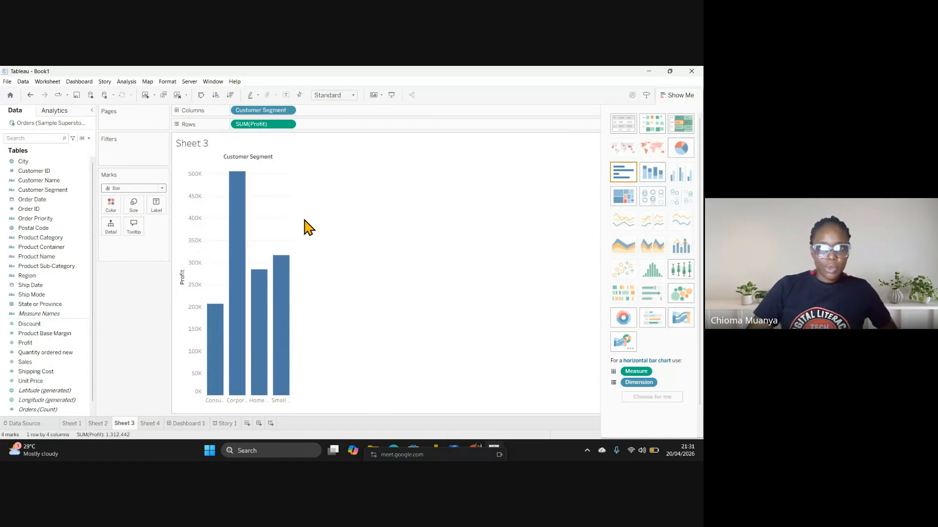
{"action": "left_click", "coordinate": [354, 96]}
Size the vertical SUM(Profit) bars to Fit Width and hide the Show Me panel
{"action": "left_click", "coordinate": [340, 115]}
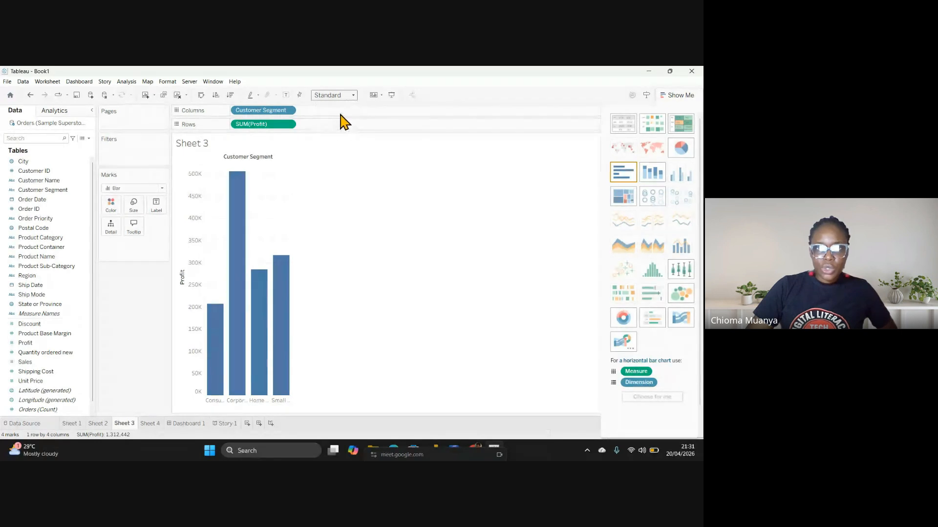
{"action": "left_click", "coordinate": [682, 95]}
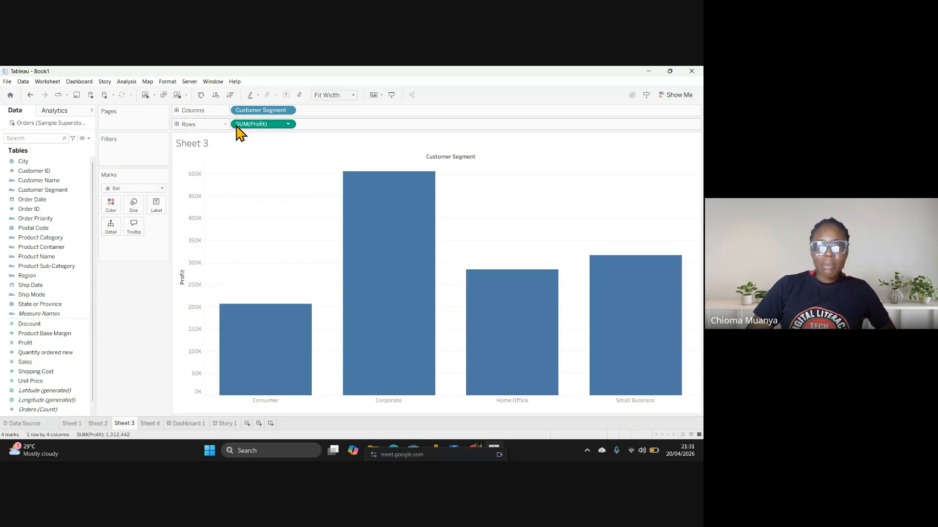
{"action": "mouse_move", "coordinate": [287, 349]}
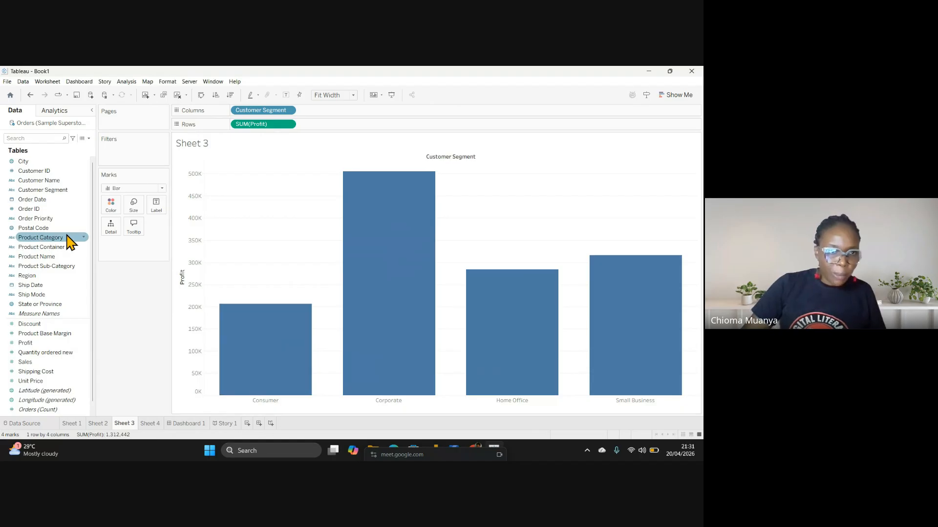
Colour the bars by Product Category and sort the segments ascending by profit
{"action": "left_click_drag", "start_coordinate": [42, 246], "coordinate": [109, 210]}
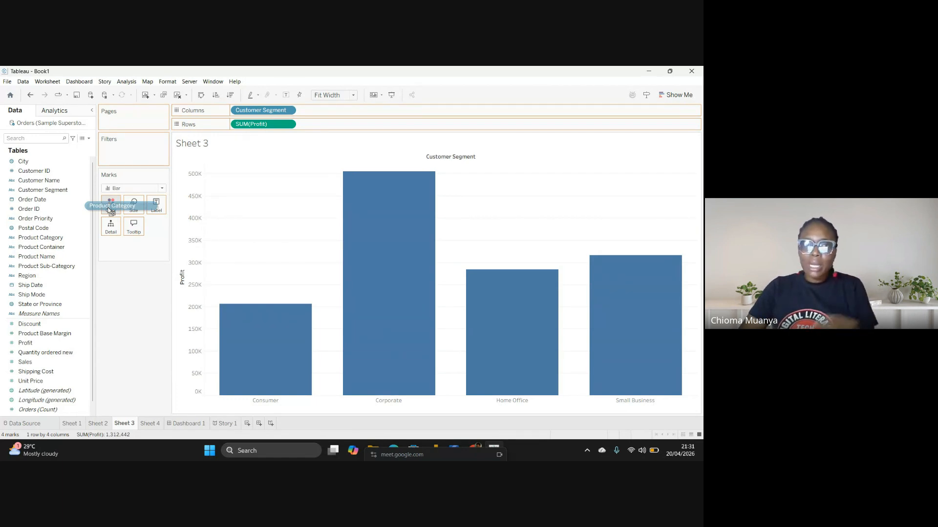
{"action": "left_click_drag", "start_coordinate": [110, 207], "coordinate": [110, 207]}
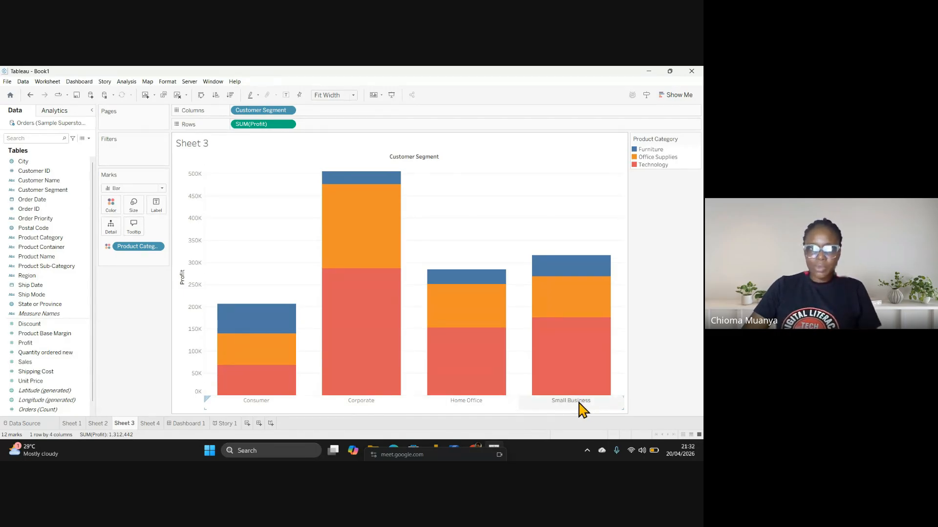
{"action": "left_click", "coordinate": [216, 94]}
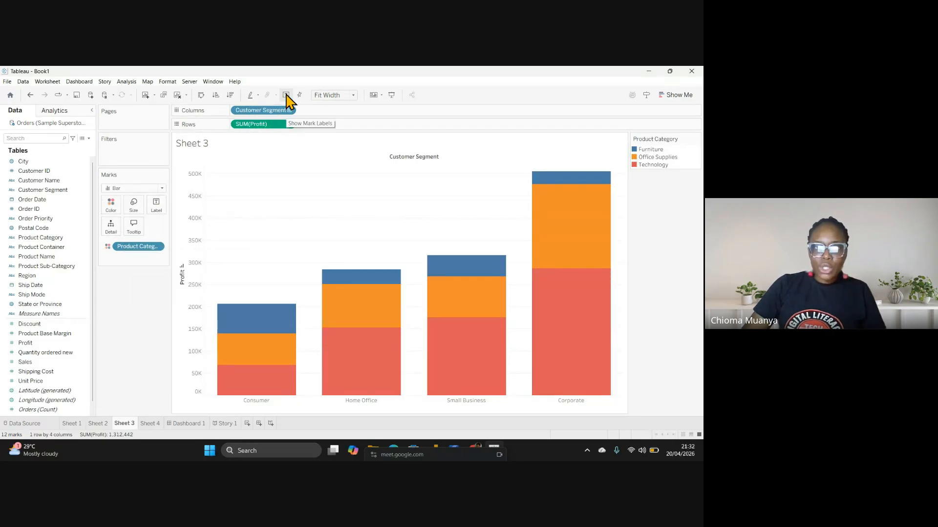
Turn on mark labels so each category piece shows its profit, e.g. 29,025 for Corporate Furniture
{"action": "left_click", "coordinate": [157, 206]}
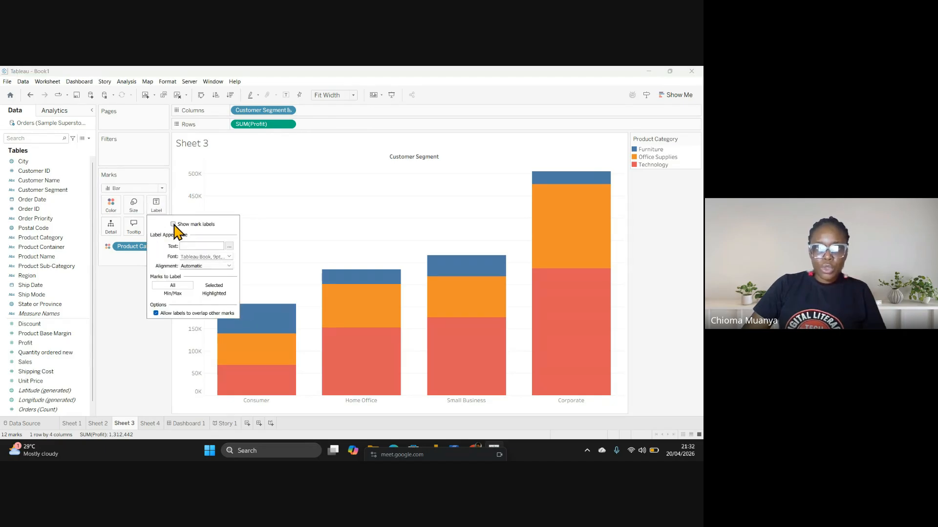
{"action": "left_click", "coordinate": [174, 225]}
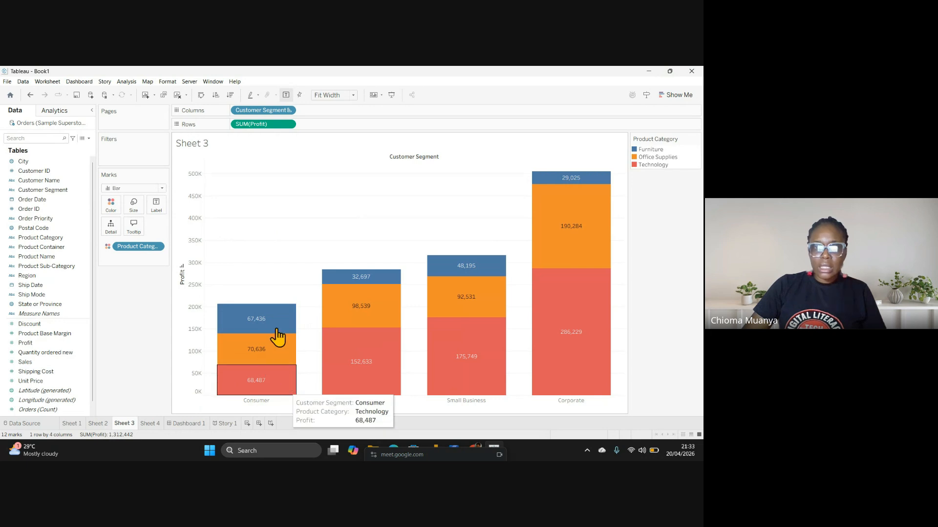
{"action": "left_click", "coordinate": [156, 205]}
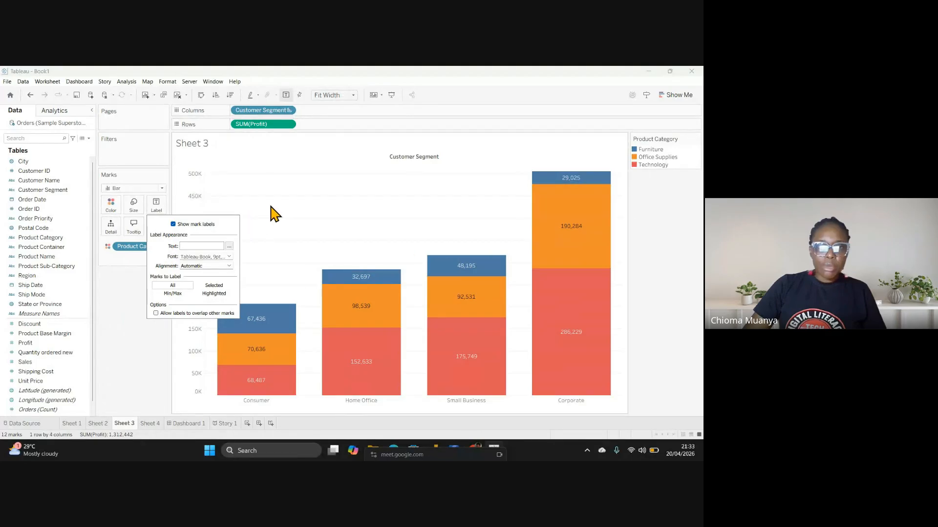
{"action": "left_click", "coordinate": [287, 214]}
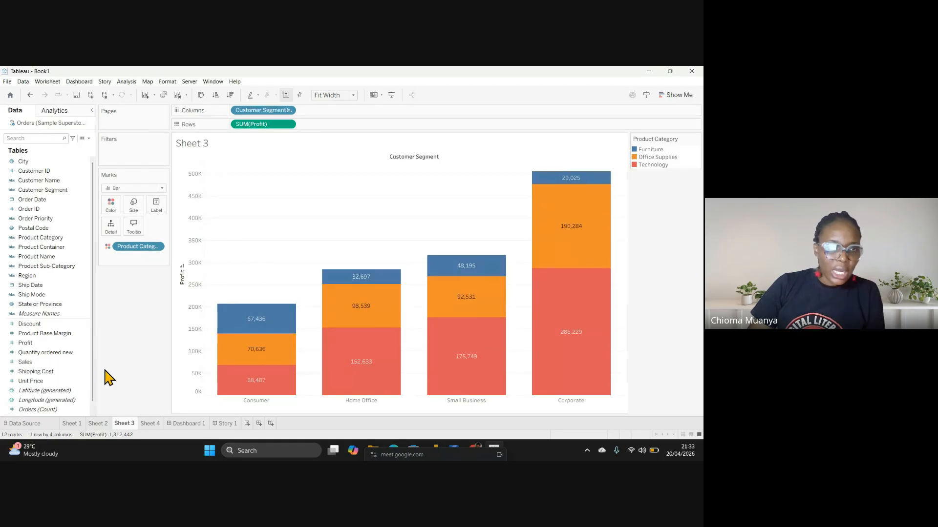
Break each profit bar down by Ship Mode on Detail
{"action": "left_click", "coordinate": [25, 295]}
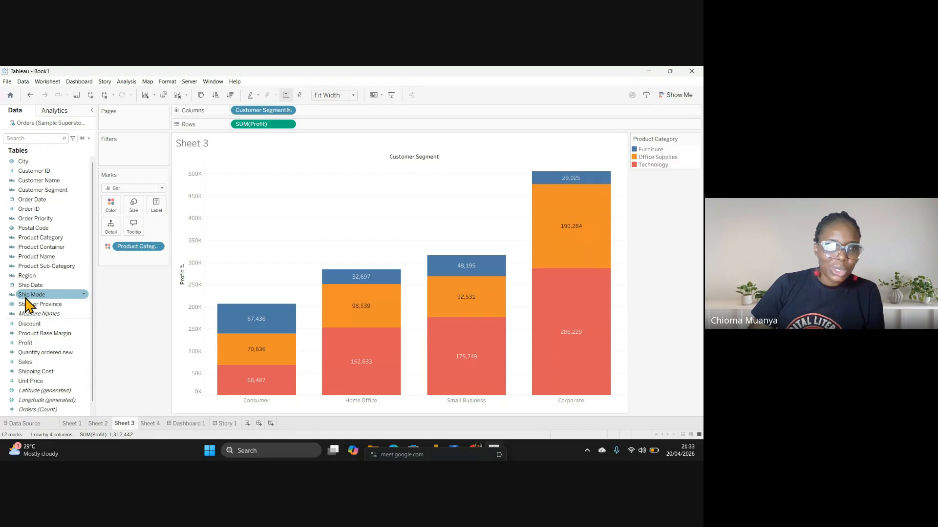
{"action": "left_click", "coordinate": [26, 298]}
{"action": "left_click_drag", "start_coordinate": [26, 299], "coordinate": [105, 233]}
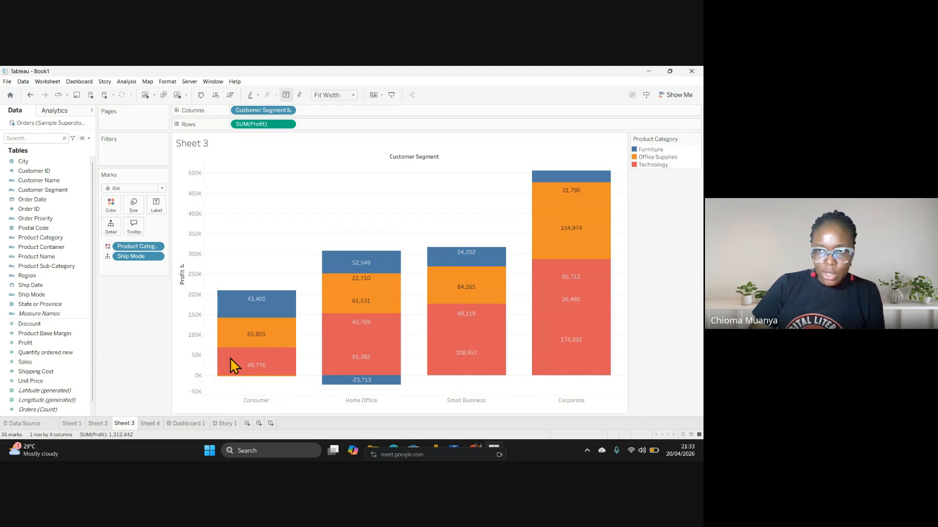
Remove Ship Mode from the chart and switch to the empty Sheet 2
{"action": "left_click", "coordinate": [157, 257]}
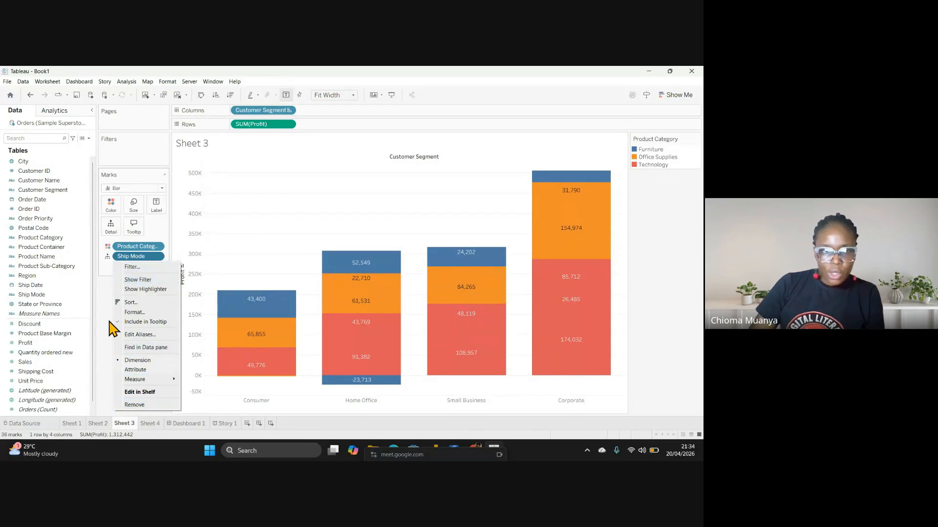
{"action": "left_click", "coordinate": [104, 301]}
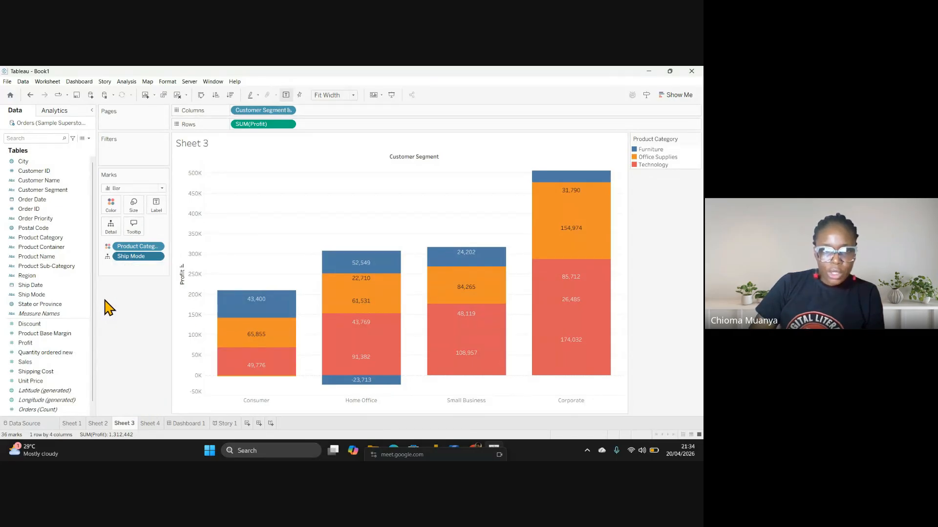
{"action": "left_click", "coordinate": [157, 257]}
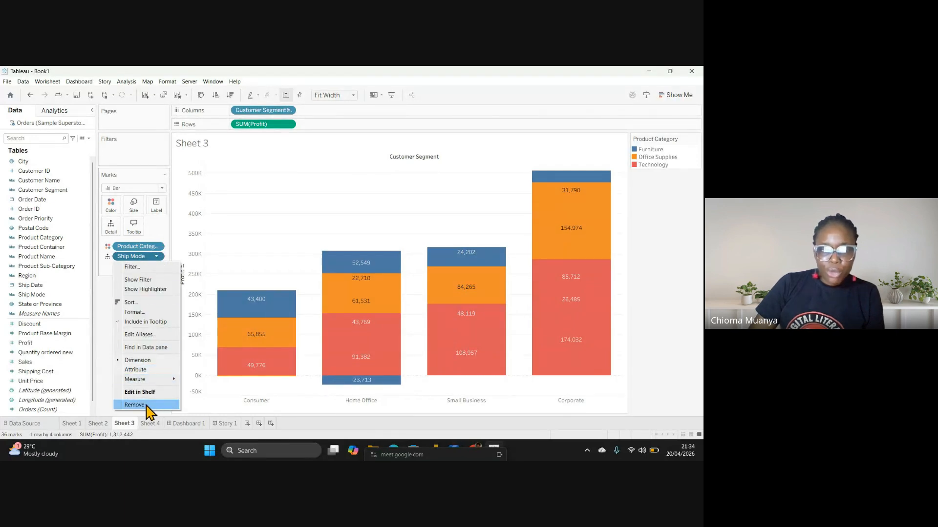
{"action": "left_click", "coordinate": [98, 361]}
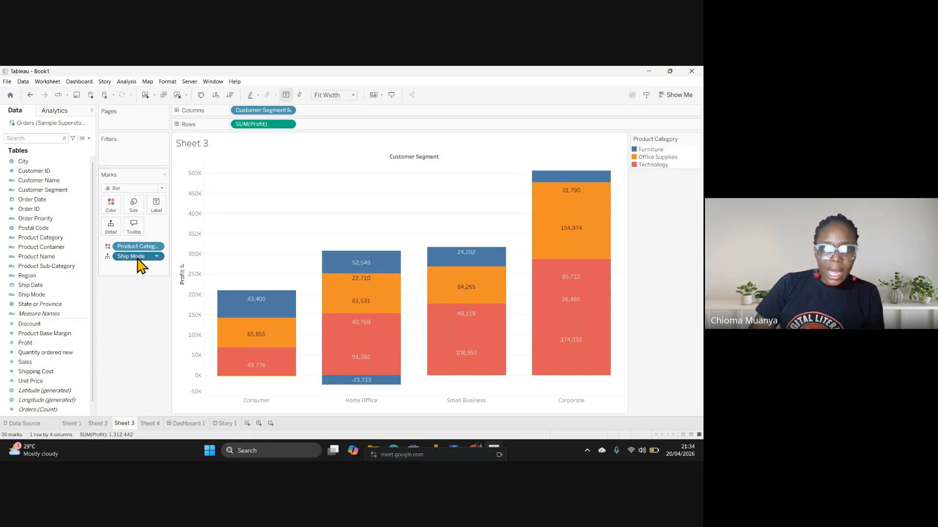
{"action": "left_click_drag", "start_coordinate": [138, 259], "coordinate": [139, 274]}
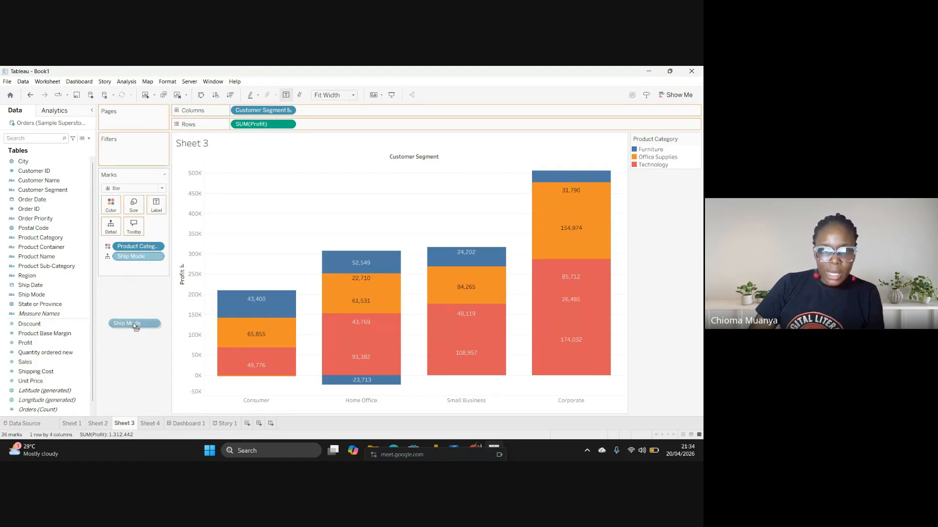
{"action": "left_click_drag", "start_coordinate": [135, 326], "coordinate": [133, 327]}
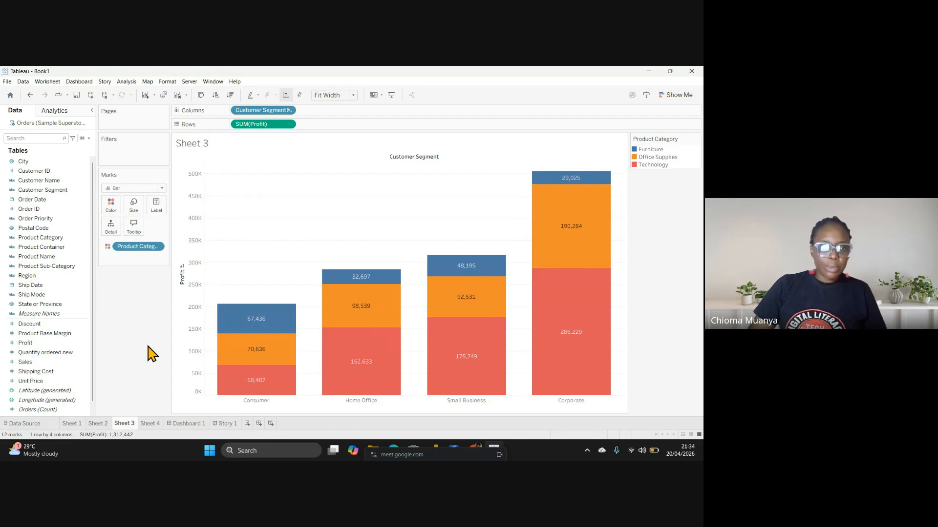
{"action": "left_click", "coordinate": [93, 423]}
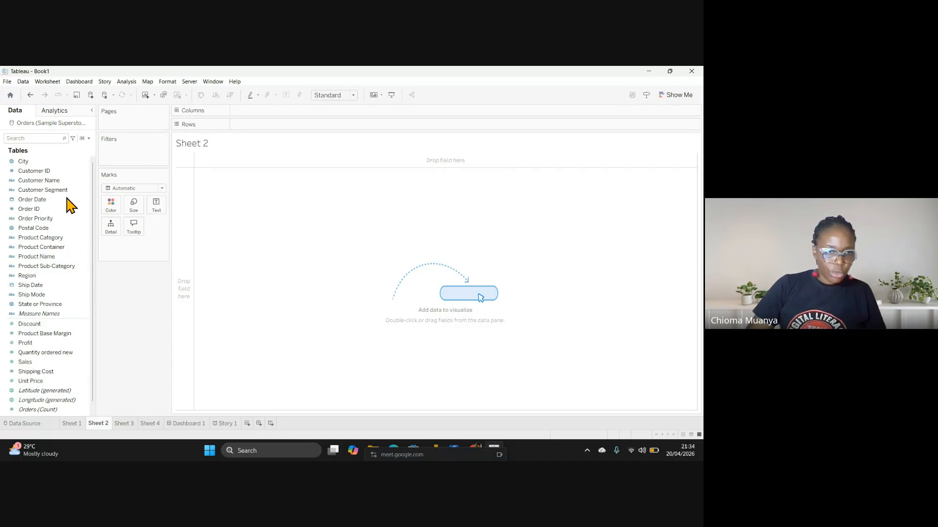
Drop State or Province onto Sheet 2 to generate a map, leaving 49 unknown locations
{"action": "scroll", "coordinate": [78, 303], "scroll_direction": "down", "scroll_amount": 1}
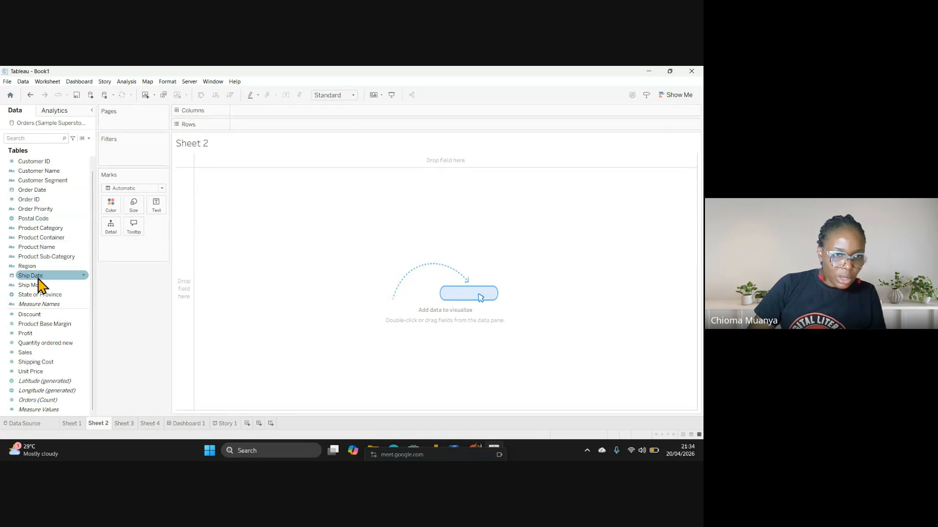
{"action": "left_click", "coordinate": [36, 296]}
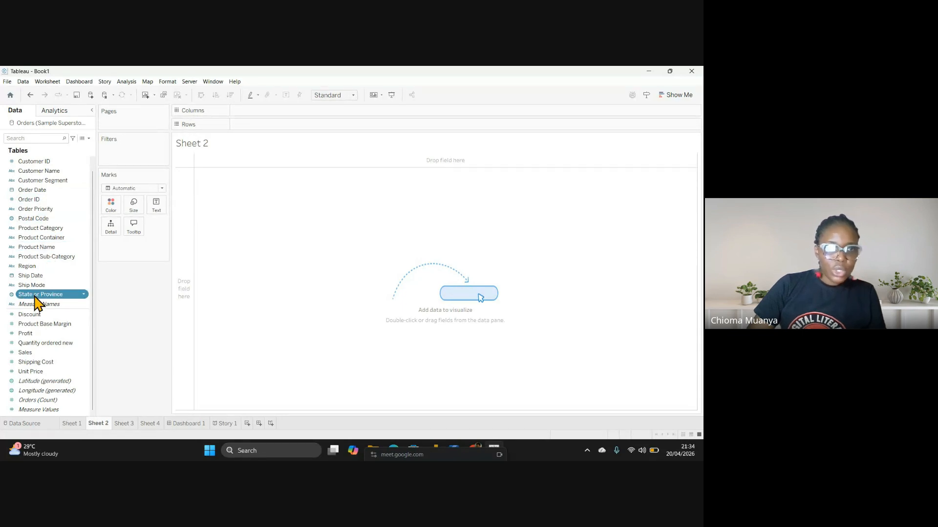
{"action": "left_click", "coordinate": [36, 295]}
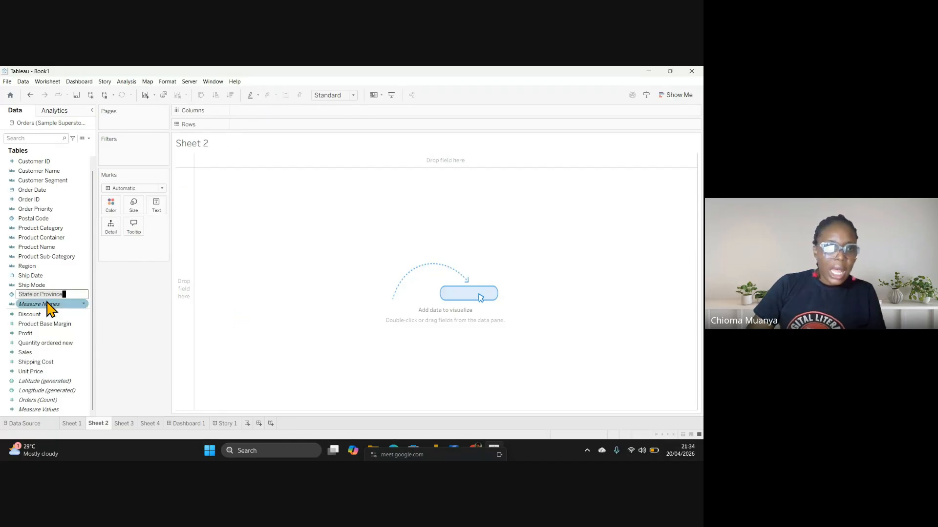
{"action": "left_click", "coordinate": [251, 337]}
{"action": "left_click_drag", "start_coordinate": [37, 301], "coordinate": [389, 271]}
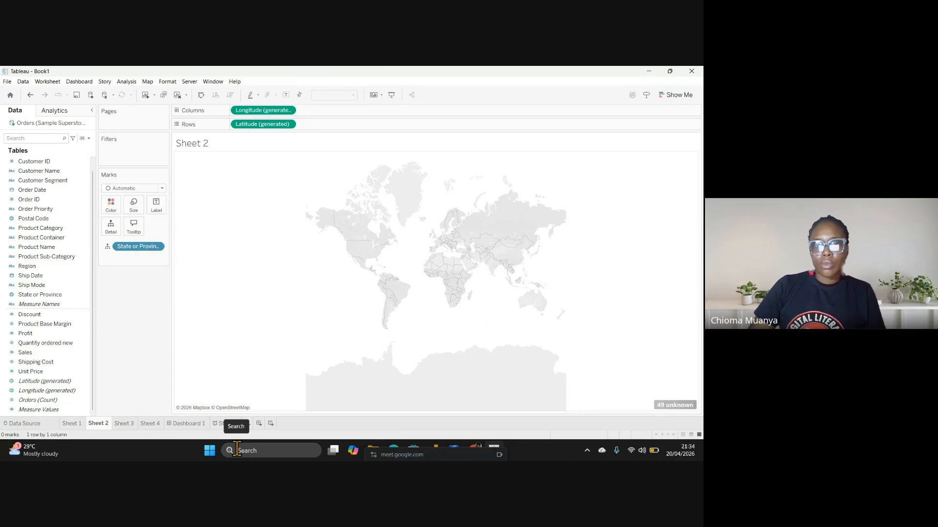
Resolve the 49 unknown locations by fixing Country/Region to United States in Edit Locations
{"action": "left_click", "coordinate": [676, 405]}
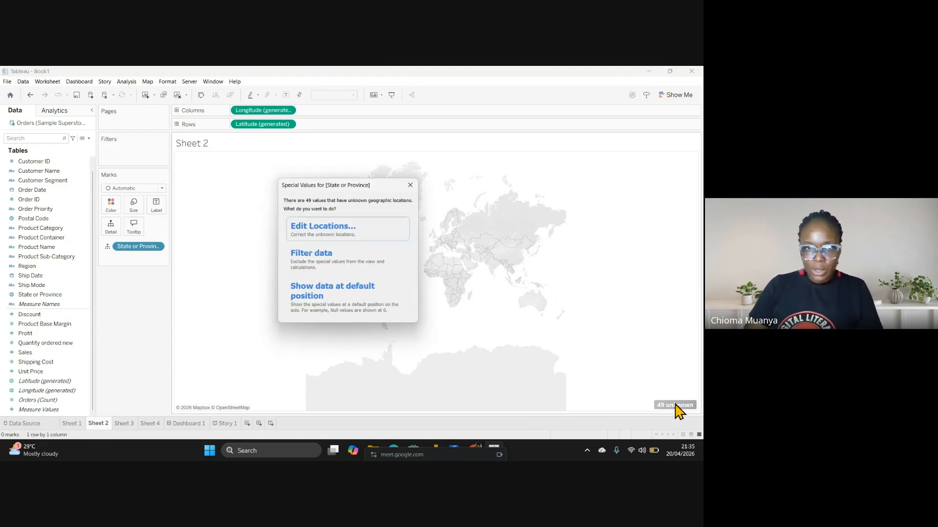
{"action": "left_click", "coordinate": [324, 234]}
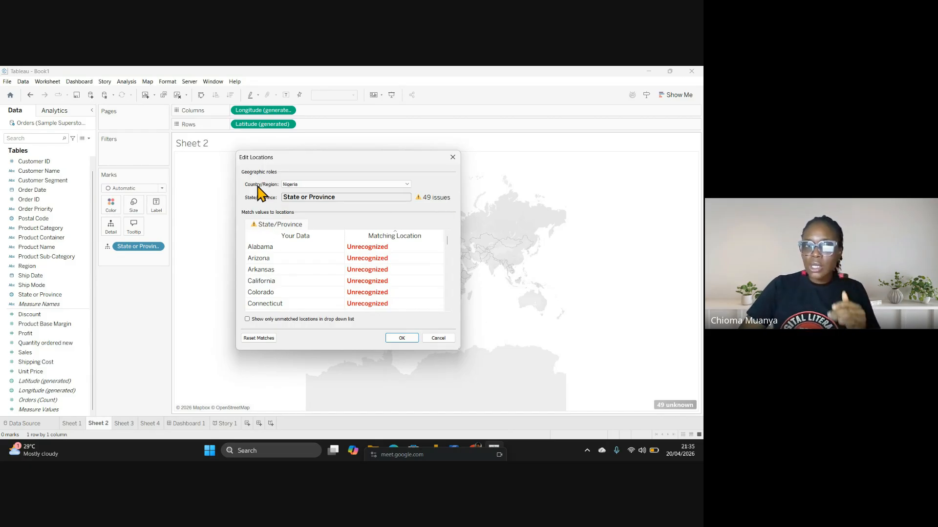
{"action": "left_click", "coordinate": [407, 184]}
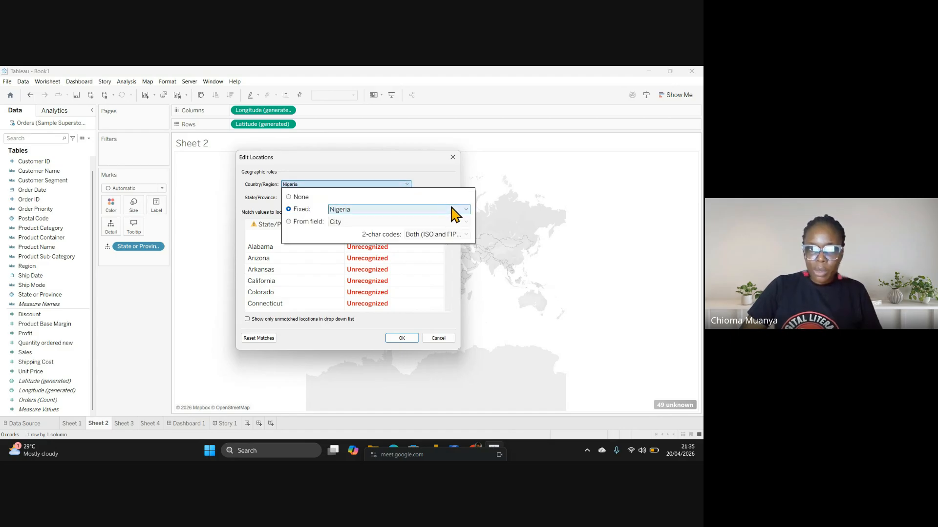
{"action": "left_click", "coordinate": [466, 210]}
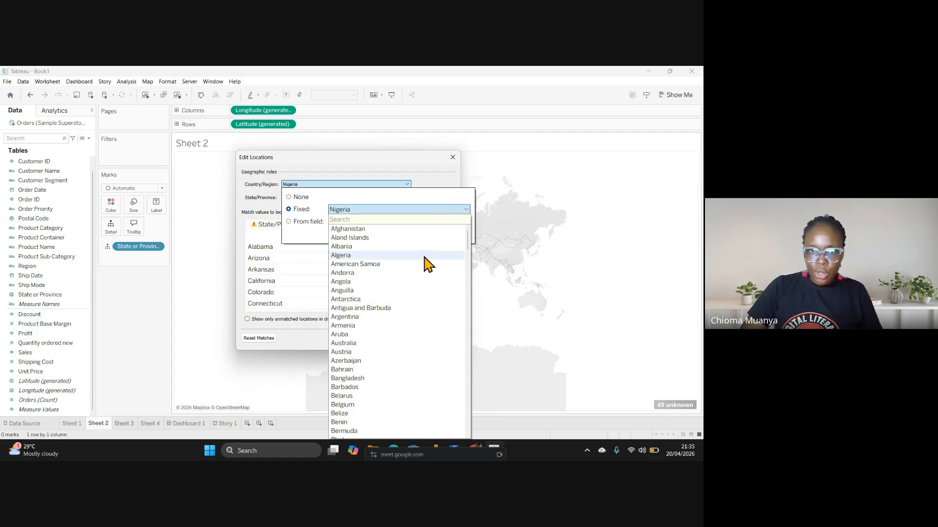
{"action": "scroll", "coordinate": [386, 267], "scroll_direction": "down", "scroll_amount": 20}
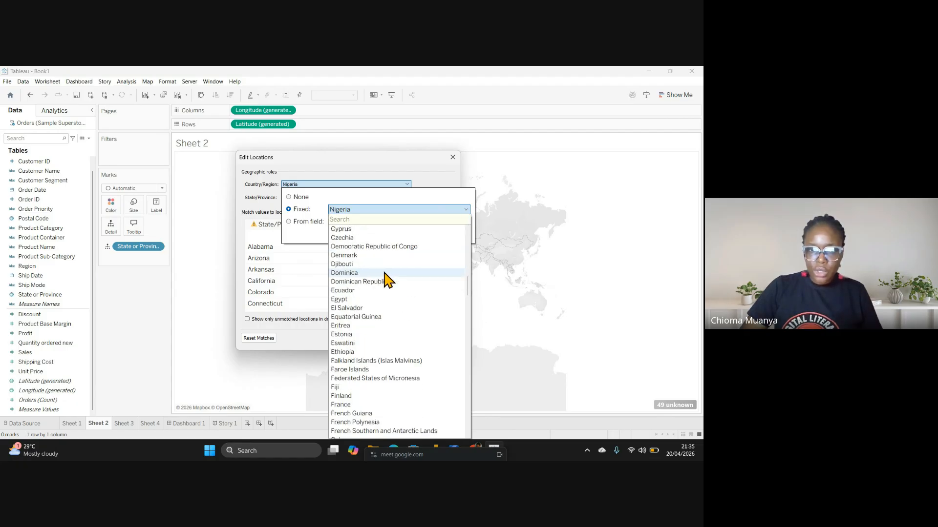
{"action": "scroll", "coordinate": [461, 364], "scroll_direction": "down", "scroll_amount": 8}
{"action": "left_click_drag", "start_coordinate": [458, 356], "coordinate": [345, 113]}
{"action": "scroll", "coordinate": [418, 361], "scroll_direction": "down", "scroll_amount": 7}
{"action": "scroll", "coordinate": [418, 359], "scroll_direction": "down", "scroll_amount": 15}
{"action": "scroll", "coordinate": [417, 374], "scroll_direction": "down", "scroll_amount": 9}
{"action": "scroll", "coordinate": [417, 374], "scroll_direction": "down", "scroll_amount": 20}
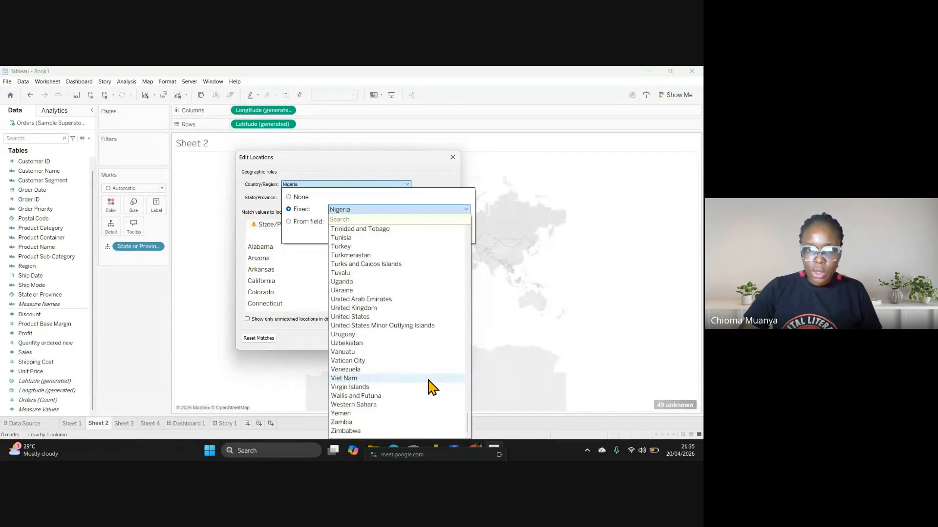
{"action": "left_click", "coordinate": [367, 317]}
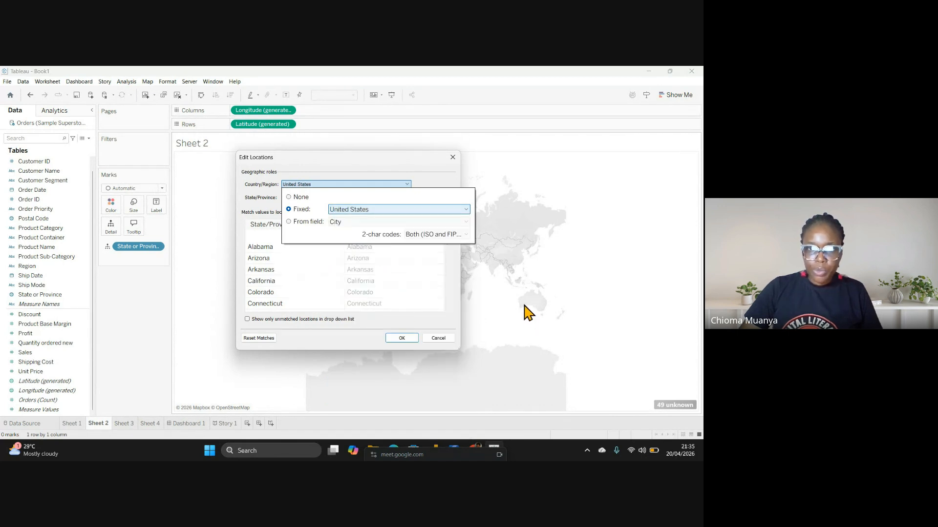
{"action": "left_click", "coordinate": [447, 180]}
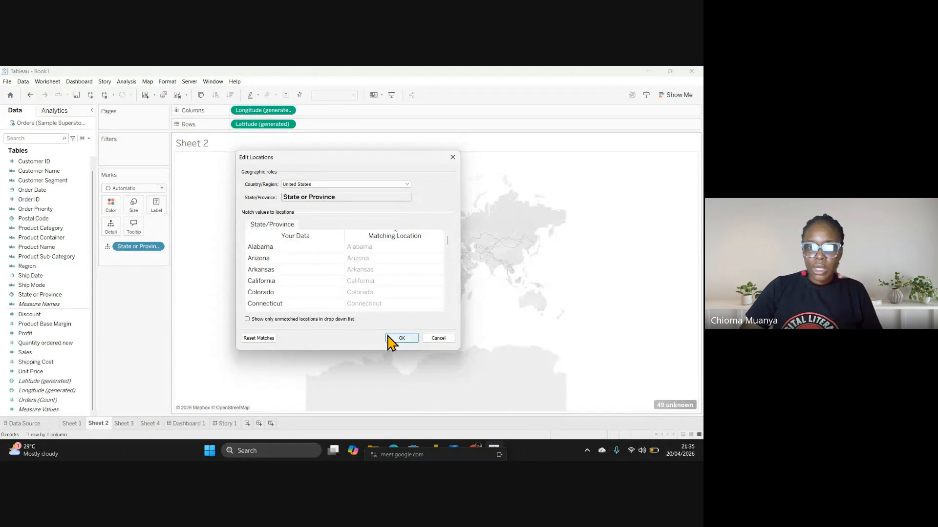
{"action": "left_click", "coordinate": [402, 338]}
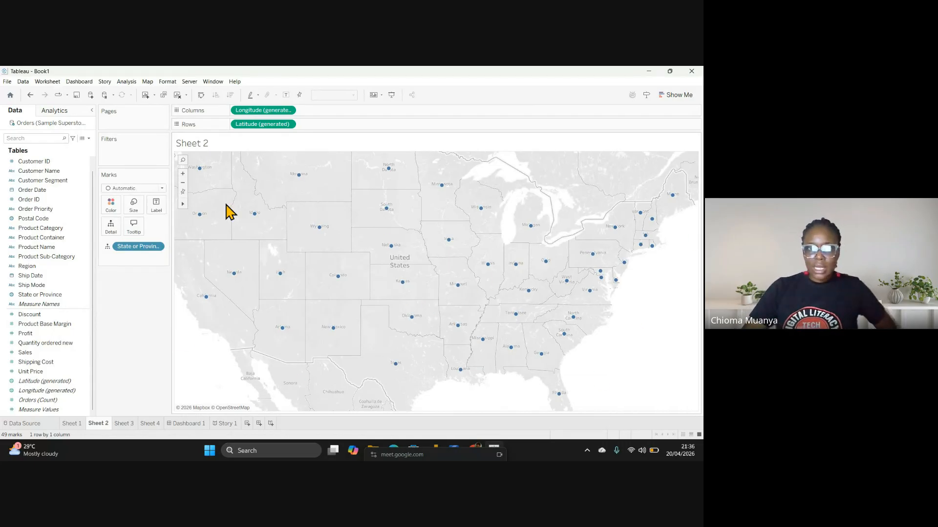
Open the Show Me chart-type panel next to the state map
{"action": "left_click", "coordinate": [683, 97]}
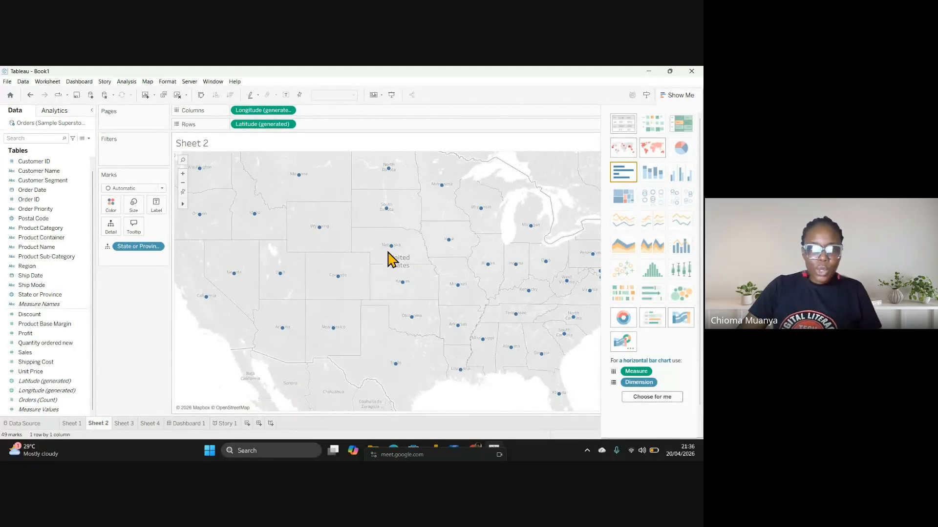
{"action": "mouse_move", "coordinate": [254, 215]}
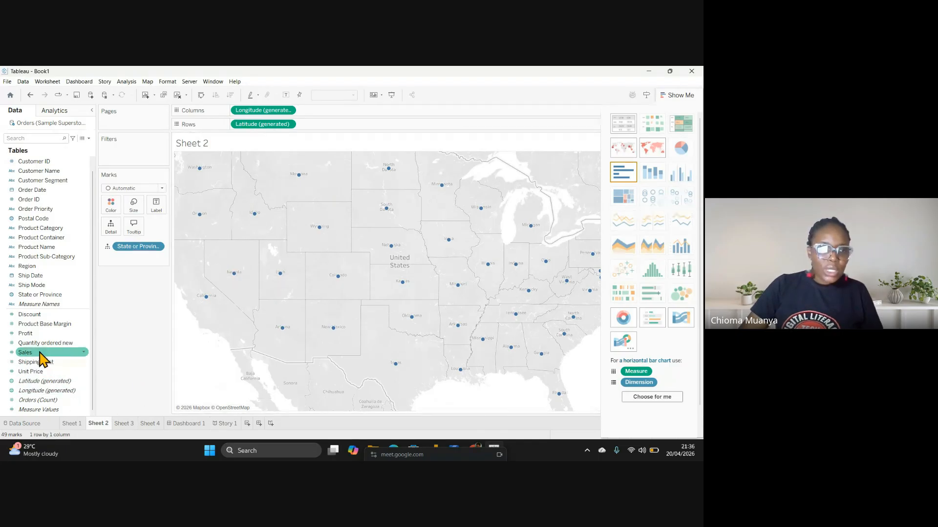
Size each state's point on the map by SUM(Sales)
{"action": "left_click_drag", "start_coordinate": [29, 355], "coordinate": [132, 207]}
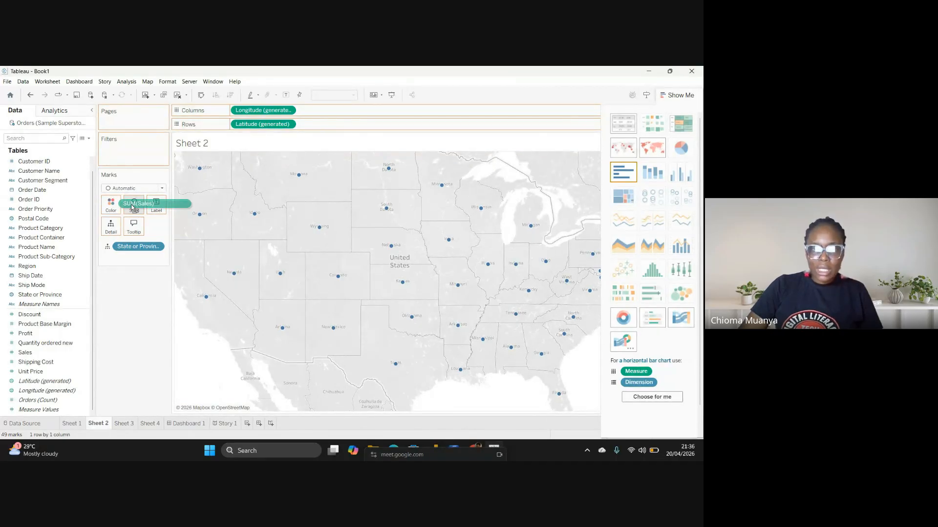
{"action": "left_click_drag", "start_coordinate": [132, 207], "coordinate": [133, 209]}
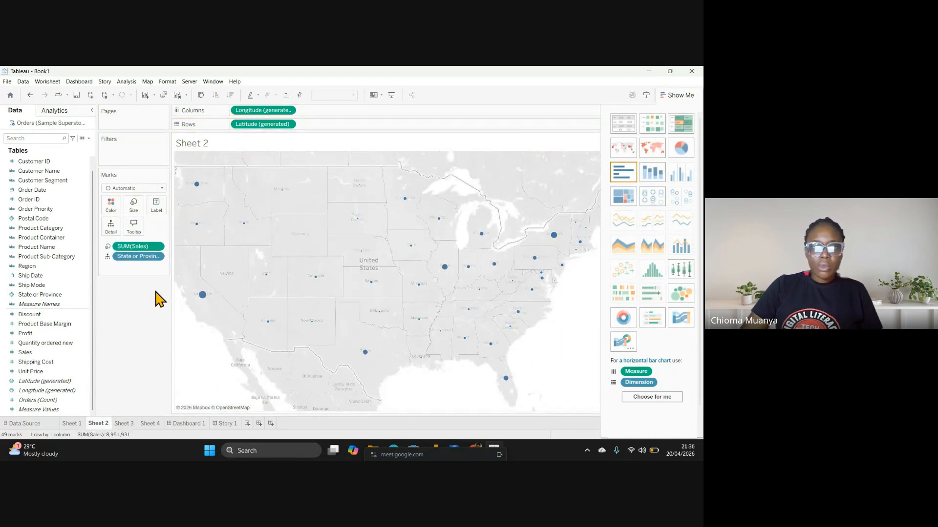
{"action": "mouse_move", "coordinate": [204, 297]}
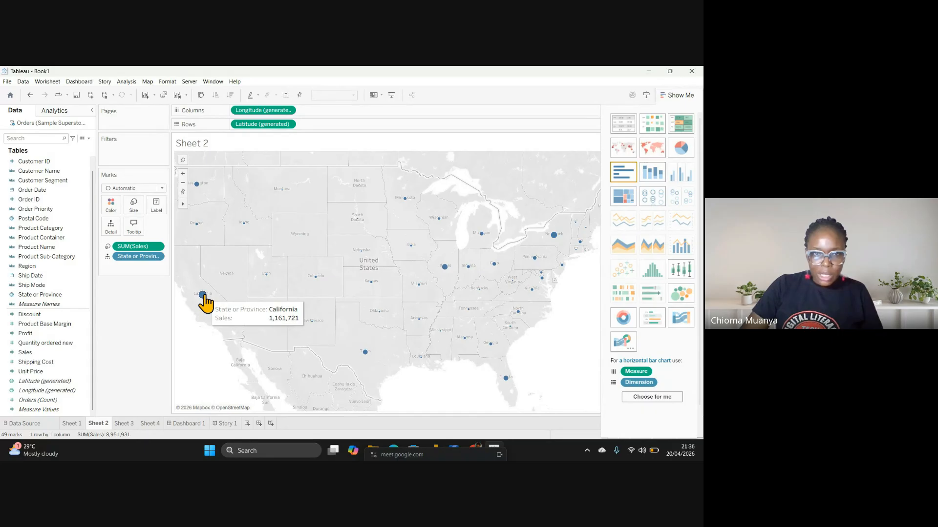
Add Profit to the state points' tooltips
{"action": "mouse_move", "coordinate": [265, 277]}
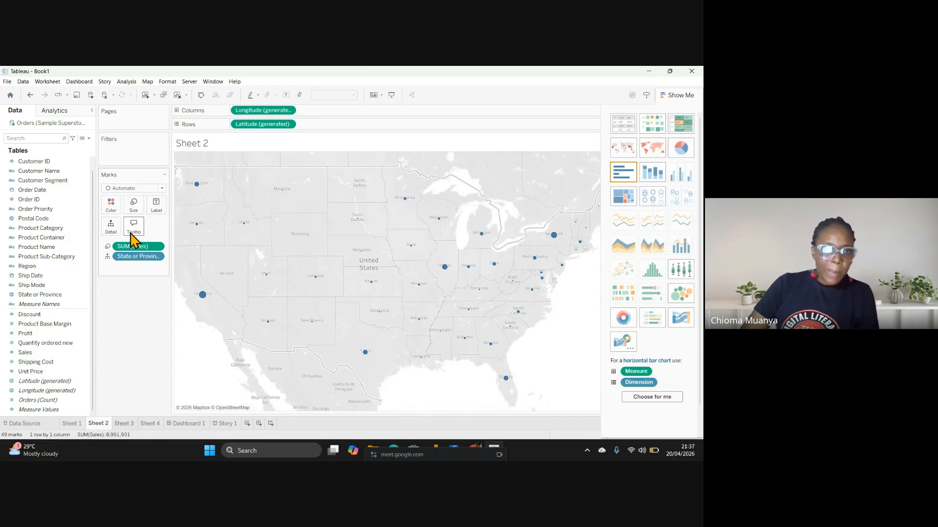
{"action": "left_click_drag", "start_coordinate": [36, 342], "coordinate": [130, 237]}
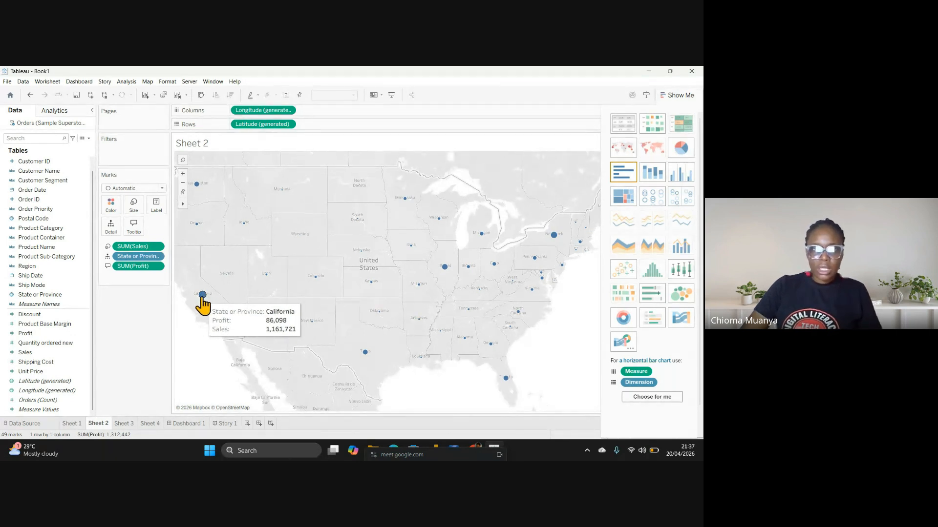
{"action": "left_click", "coordinate": [157, 209]}
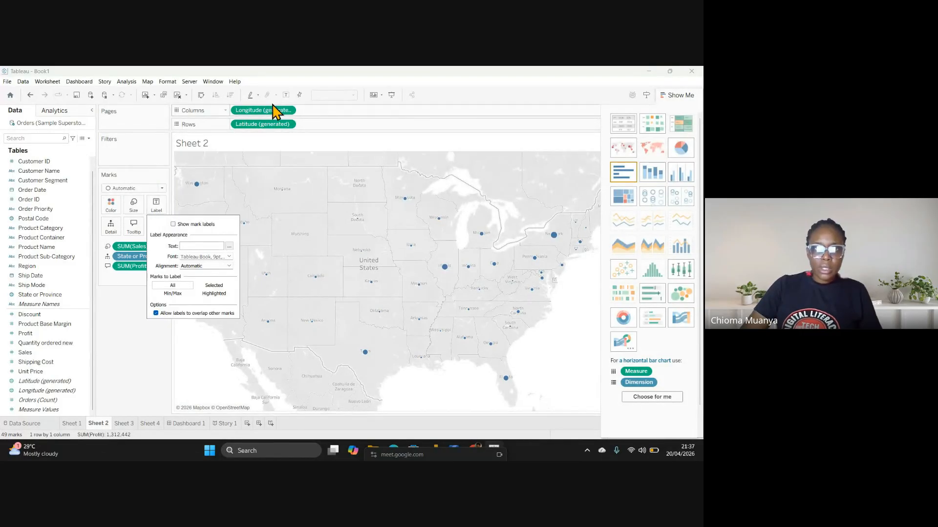
Turn on mark labels so each state dot shows its sales total, e.g. California 1,161,721
{"action": "left_click", "coordinate": [286, 95]}
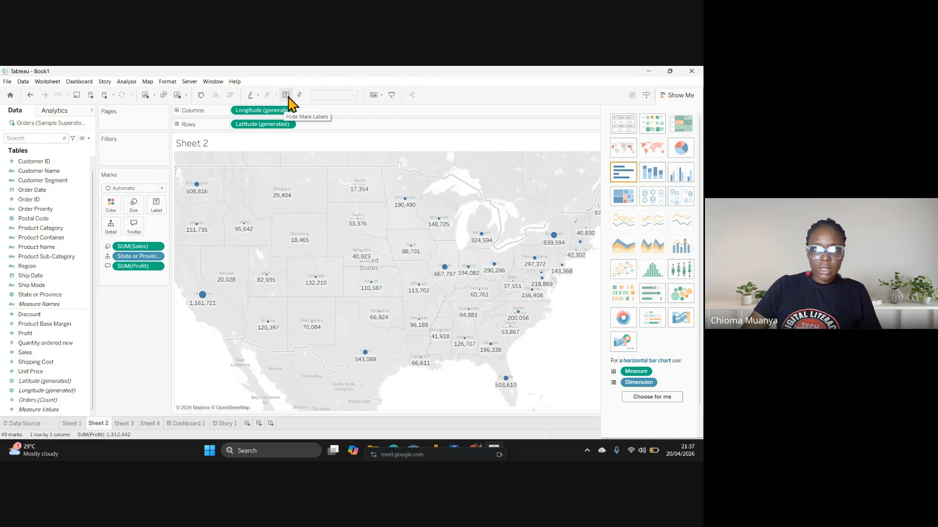
{"action": "mouse_move", "coordinate": [203, 295]}
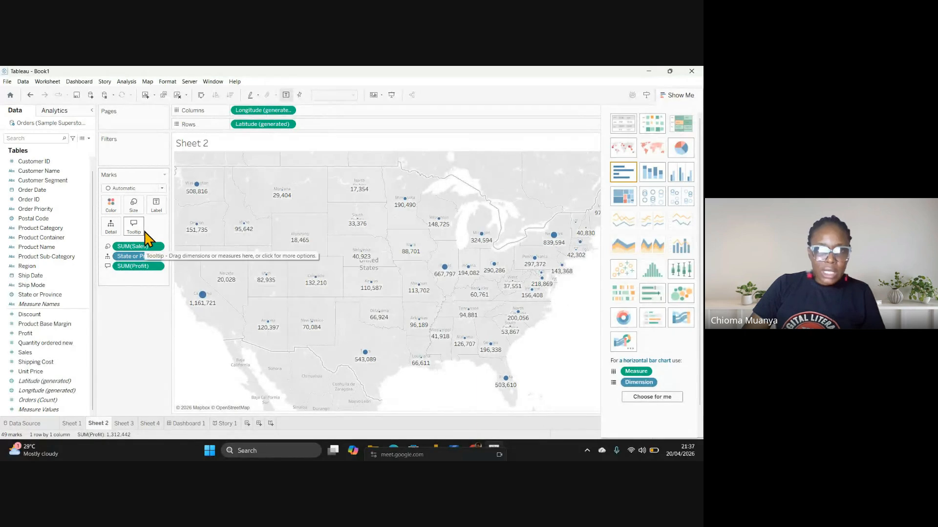
{"action": "mouse_move", "coordinate": [268, 286]}
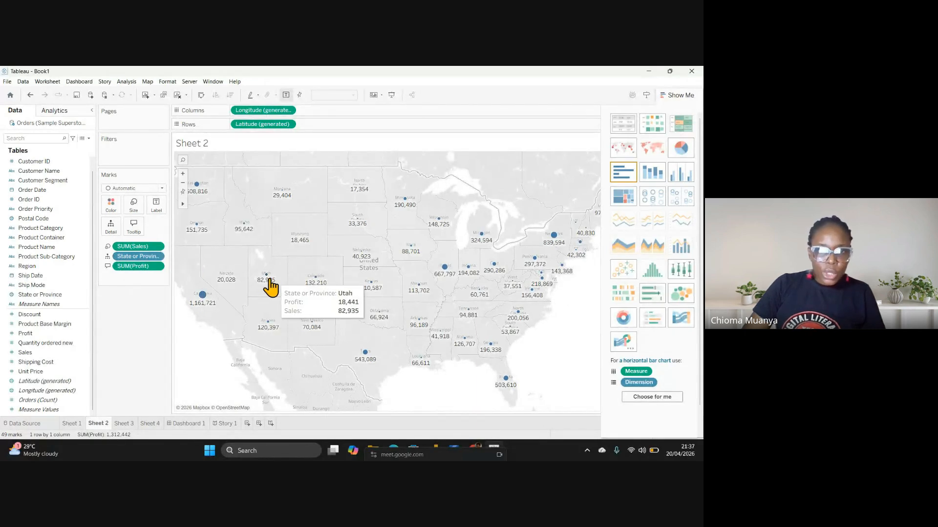
{"action": "scroll", "coordinate": [378, 285], "scroll_direction": "up", "scroll_amount": 1}
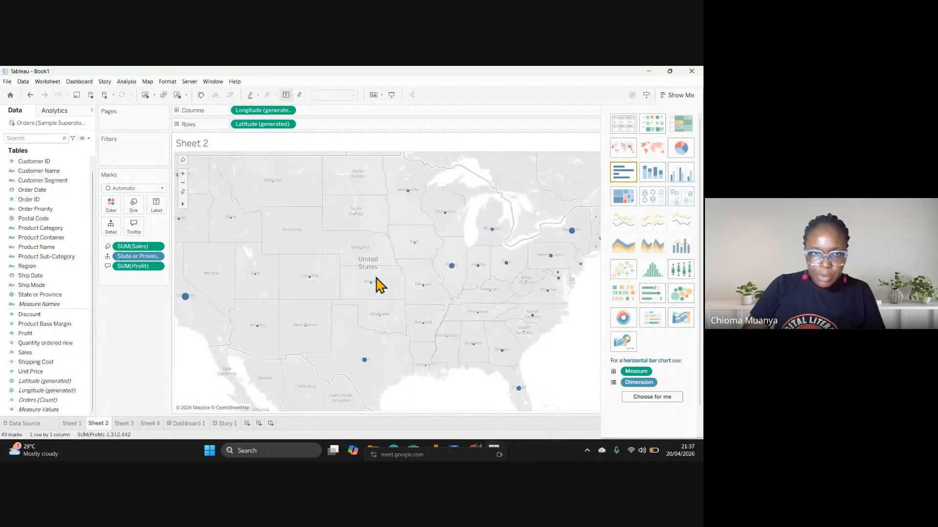
{"action": "scroll", "coordinate": [379, 285], "scroll_direction": "down", "scroll_amount": 2}
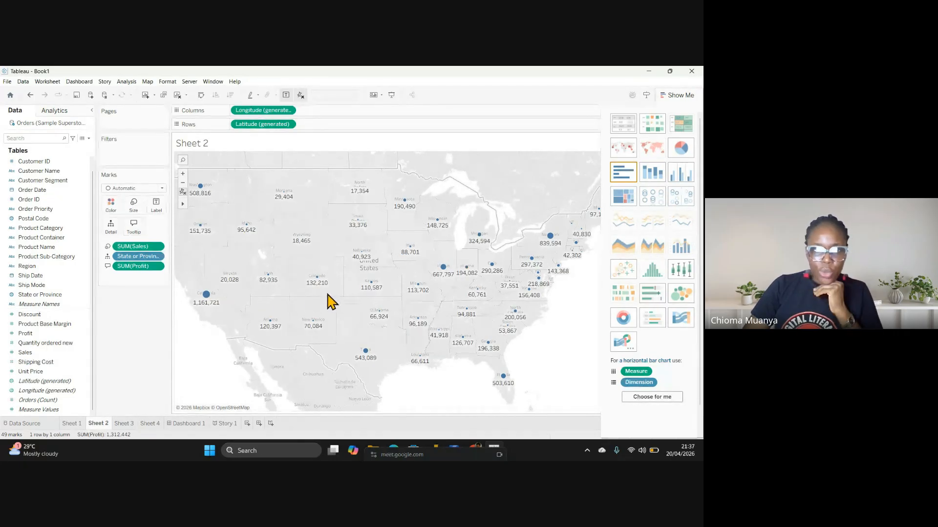
{"action": "scroll", "coordinate": [239, 317], "scroll_direction": "up", "scroll_amount": 1}
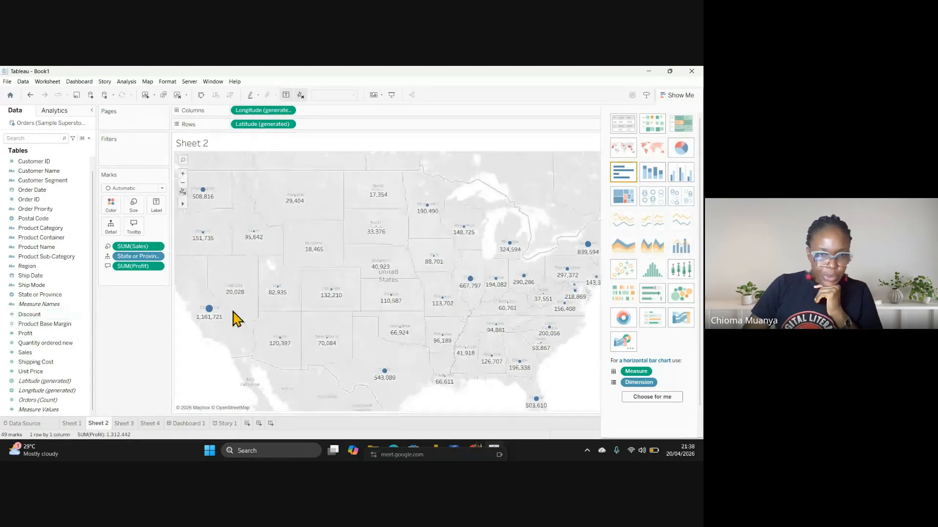
{"action": "mouse_move", "coordinate": [206, 320]}
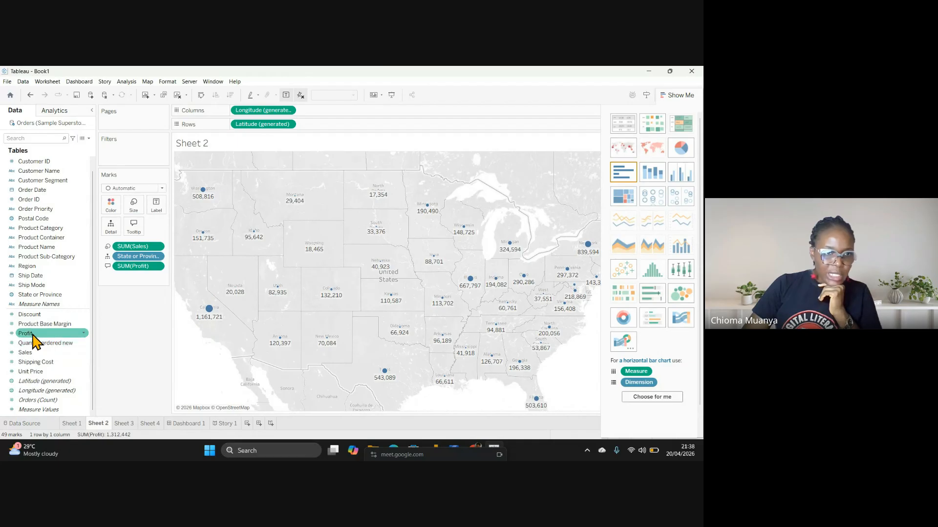
Label each state point with SUM(Profit) above SUM(Sales), e.g. California 86,098 and 1,161,721
{"action": "left_click_drag", "start_coordinate": [33, 336], "coordinate": [157, 211]}
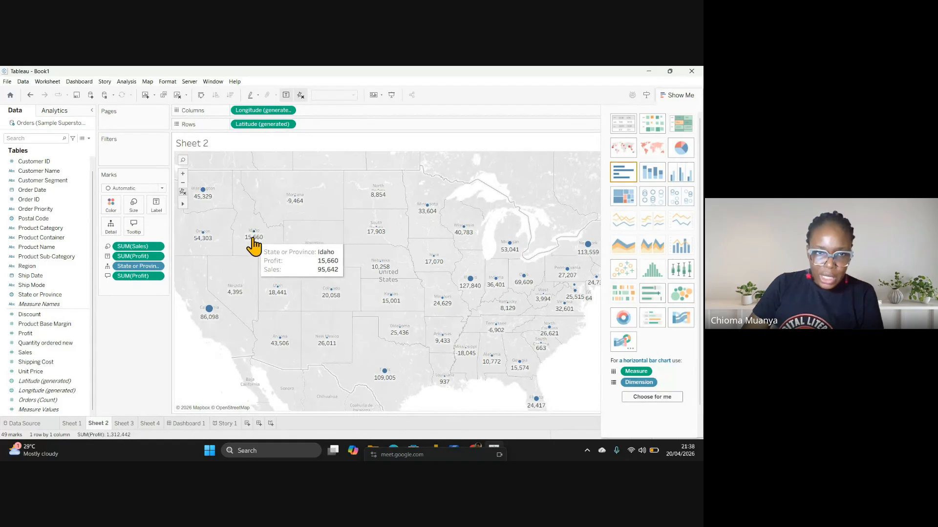
{"action": "left_click_drag", "start_coordinate": [27, 353], "coordinate": [161, 215]}
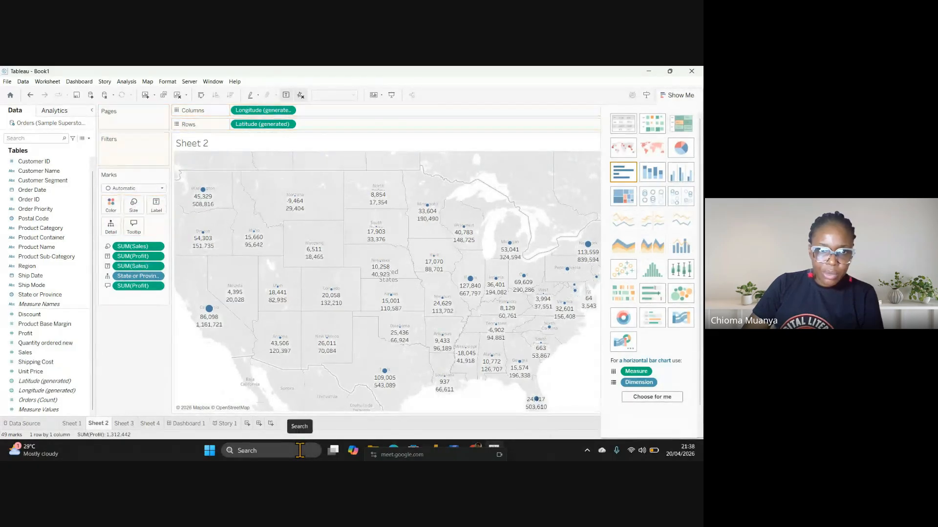
{"action": "mouse_move", "coordinate": [211, 330]}
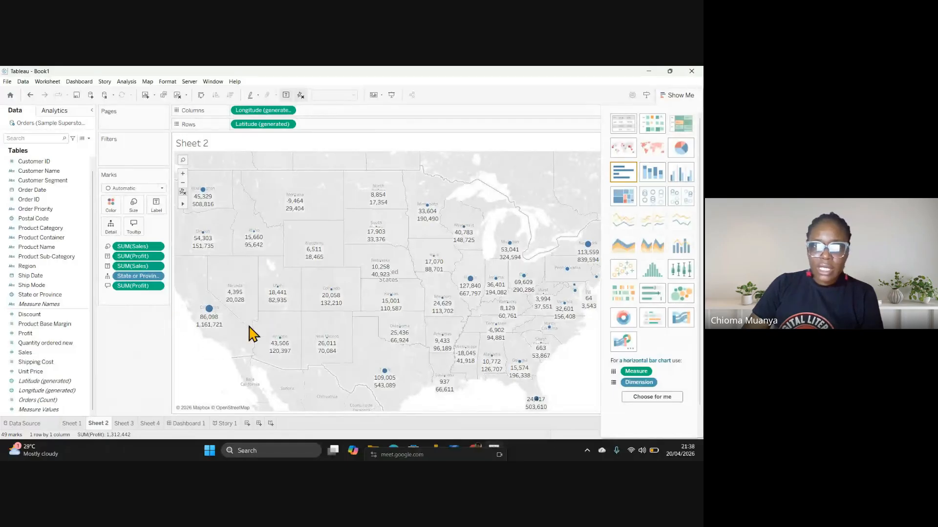
{"action": "scroll", "coordinate": [393, 293], "scroll_direction": "up", "scroll_amount": 2}
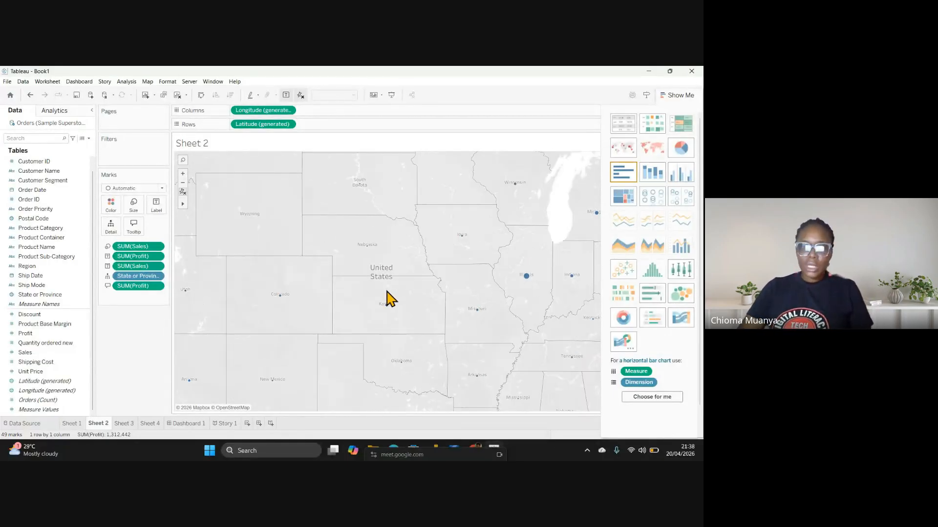
{"action": "scroll", "coordinate": [389, 299], "scroll_direction": "down", "scroll_amount": 4}
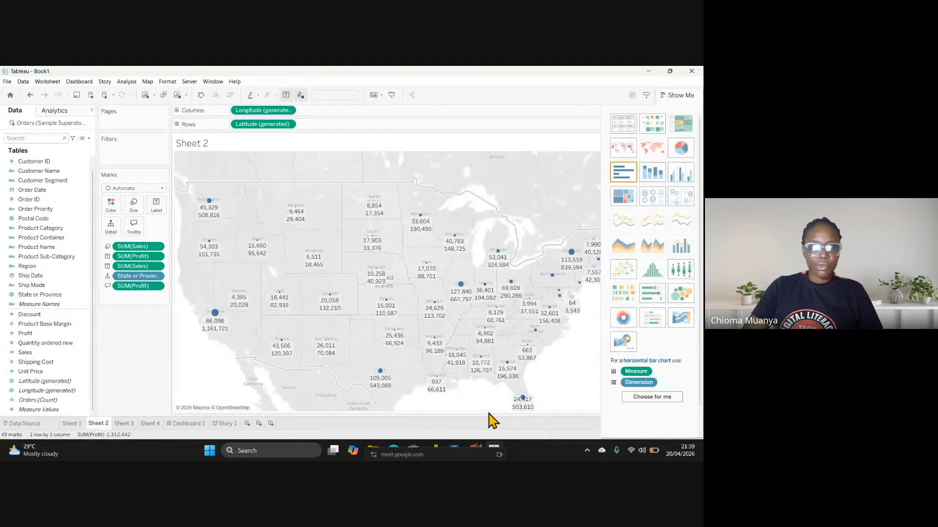
Return to the Google Meet call tab in Chrome's New Workbook window
{"action": "mouse_move", "coordinate": [471, 450]}
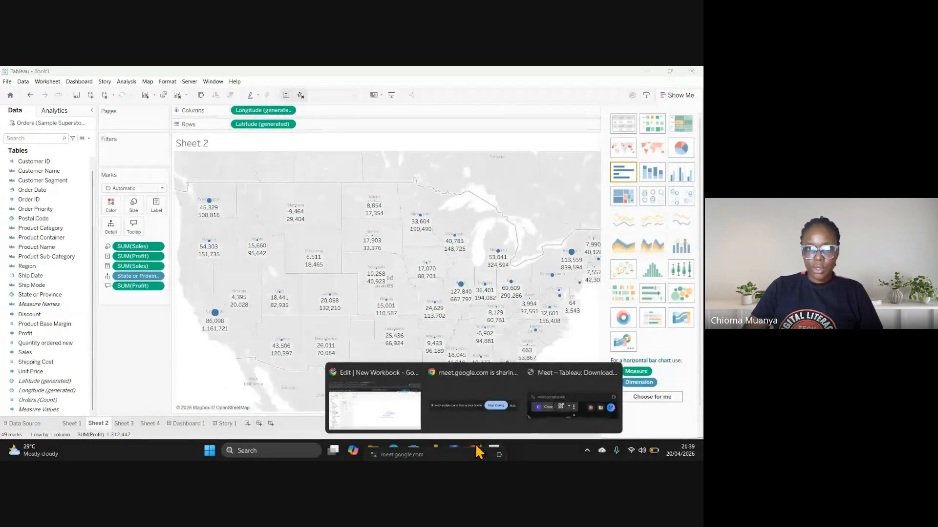
{"action": "left_click", "coordinate": [438, 400]}
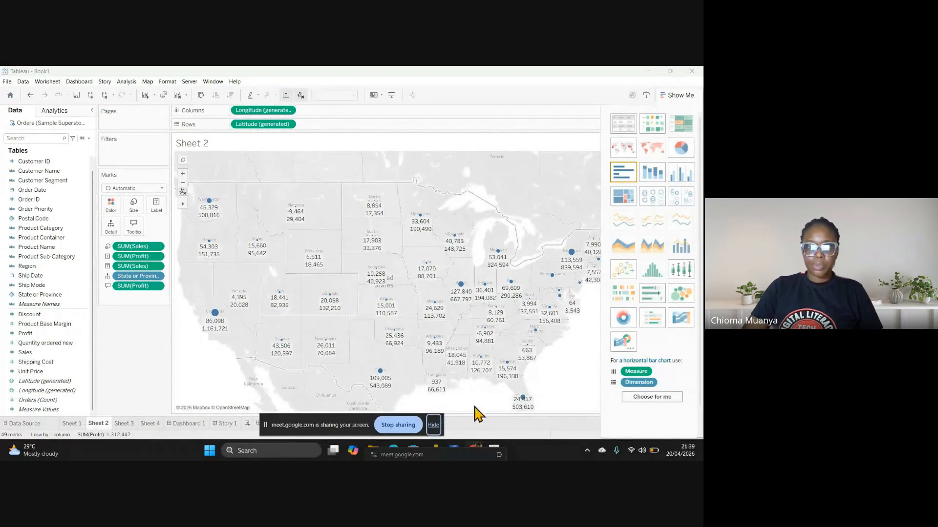
{"action": "mouse_move", "coordinate": [475, 451]}
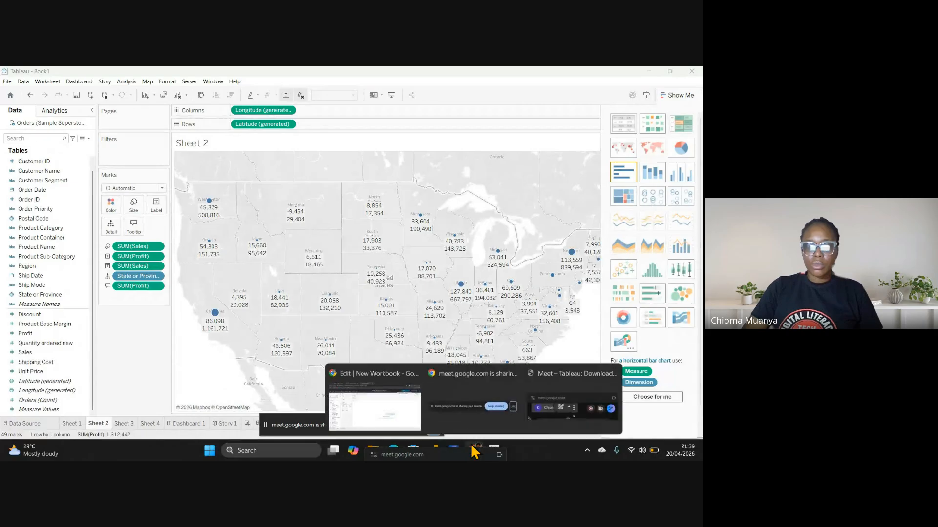
{"action": "left_click", "coordinate": [381, 417]}
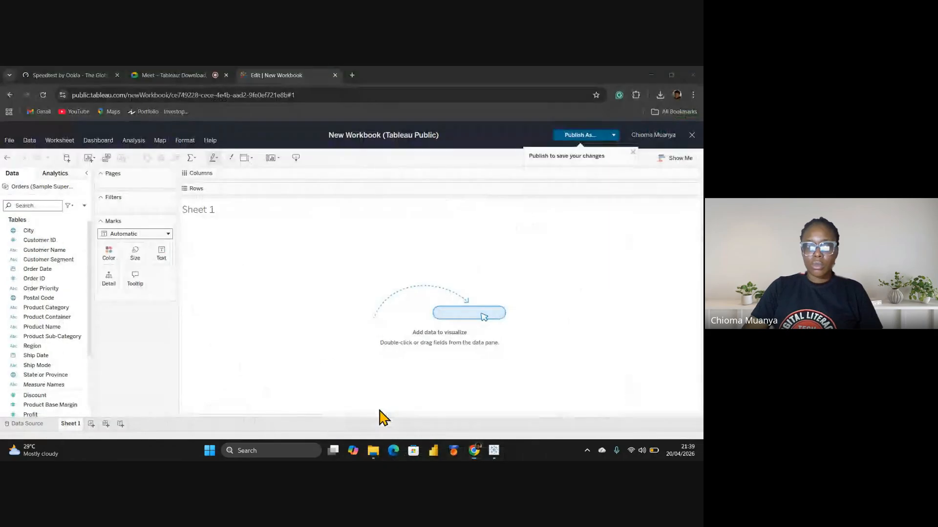
{"action": "left_click", "coordinate": [184, 74]}
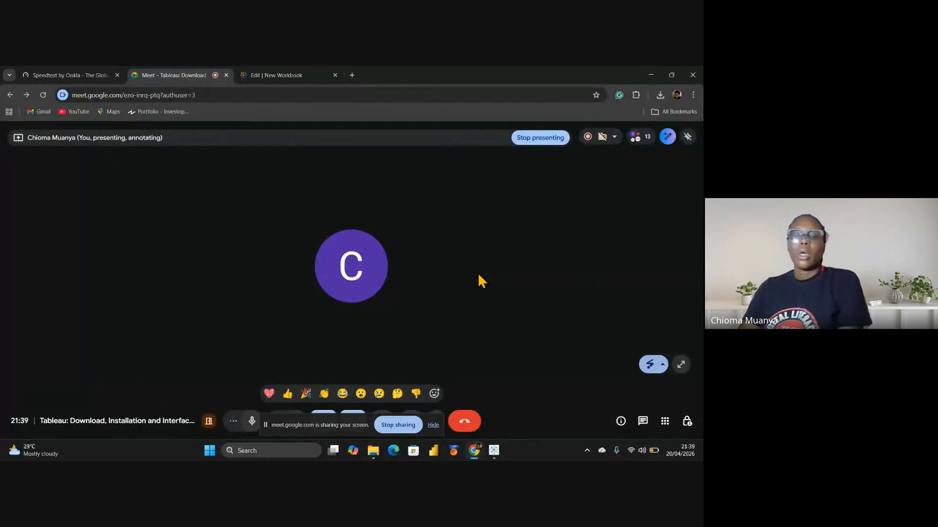